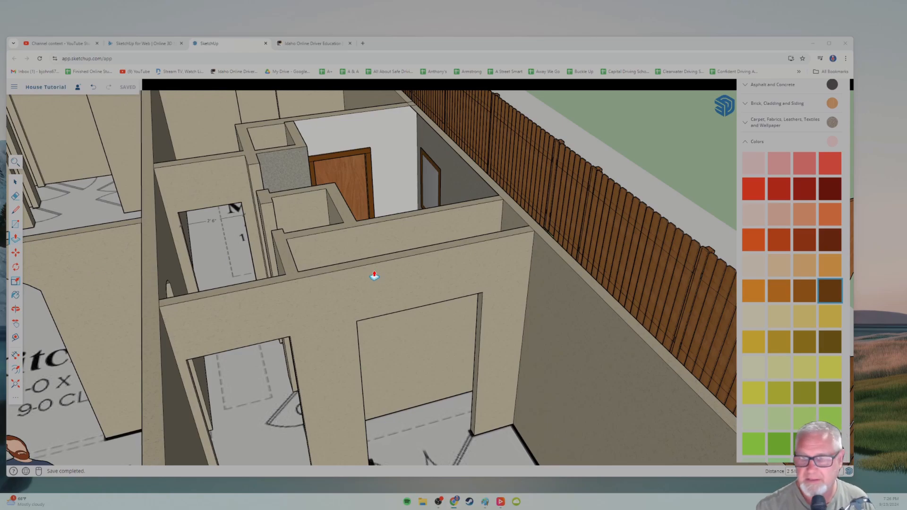
# Examine the bathroom door and its frame from inside the house model.
pyautogui.scroll(-5, 374, 274)
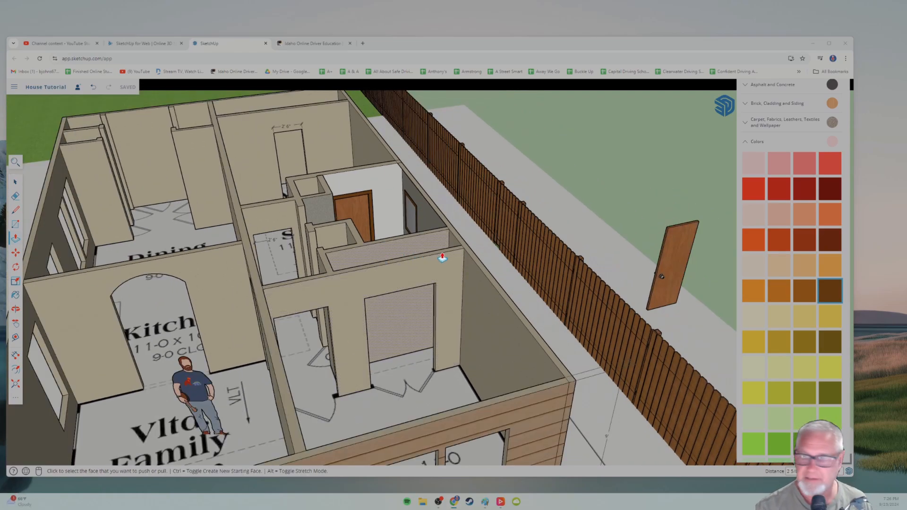
pyautogui.moveTo(441, 257); pyautogui.dragTo(404, 271, button='middle')
pyautogui.scroll(-2, 405, 271)
pyautogui.scroll(10, 359, 222)
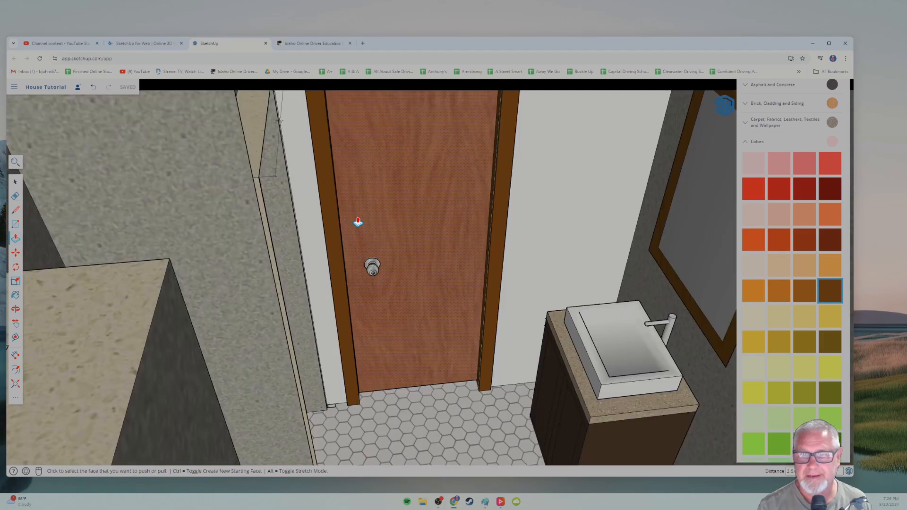
pyautogui.press('p')
pyautogui.scroll(-2, 359, 222)
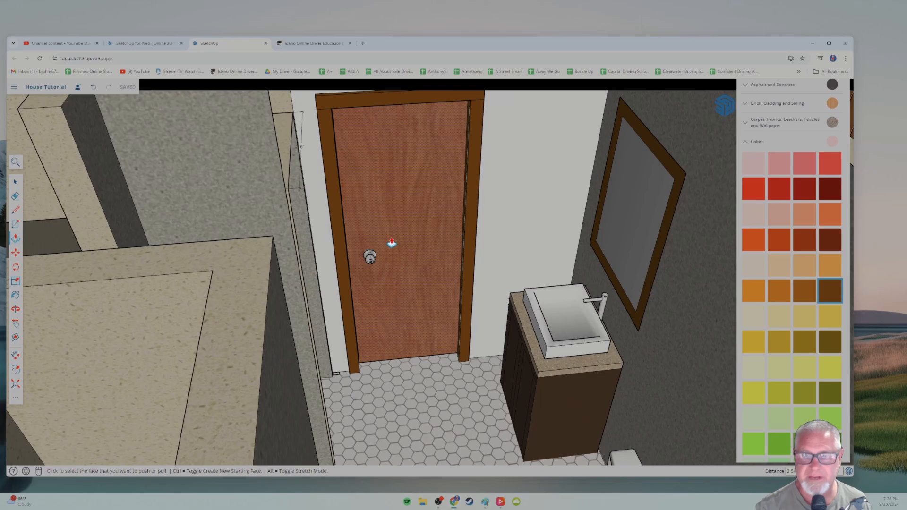
# Examine the interior door openings across the floor plan, ending at the walk-in closet opening of the master suite.
pyautogui.scroll(-10, 421, 246)
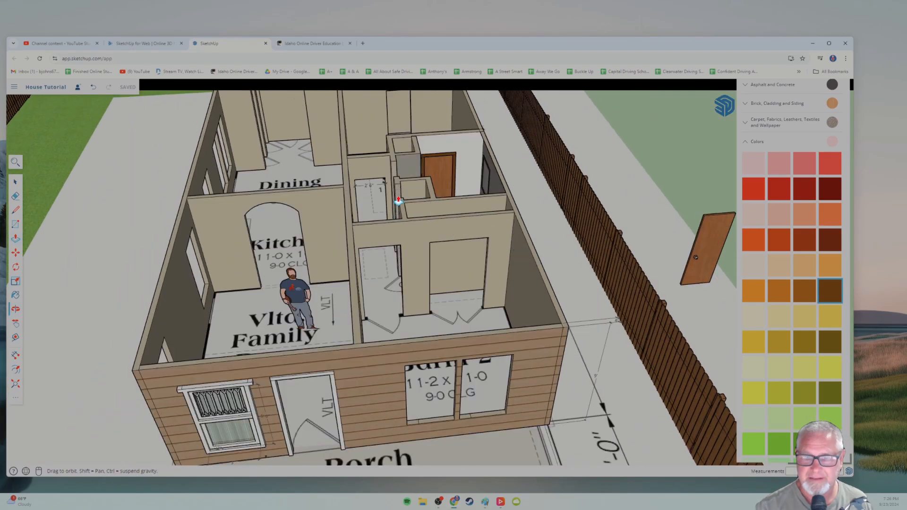
pyautogui.moveTo(390, 268); pyautogui.dragTo(421, 147, button='middle')
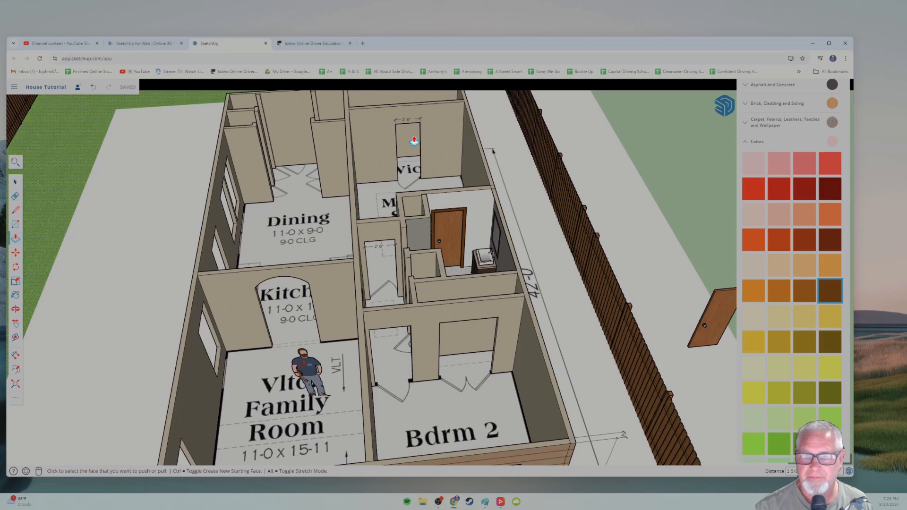
pyautogui.keyDown('shift'); pyautogui.moveTo(297, 174); pyautogui.dragTo(330, 256, button='middle'); pyautogui.keyUp('shift')
pyautogui.moveTo(371, 312); pyautogui.dragTo(383, 298, button='middle')
pyautogui.scroll(3, 378, 310)
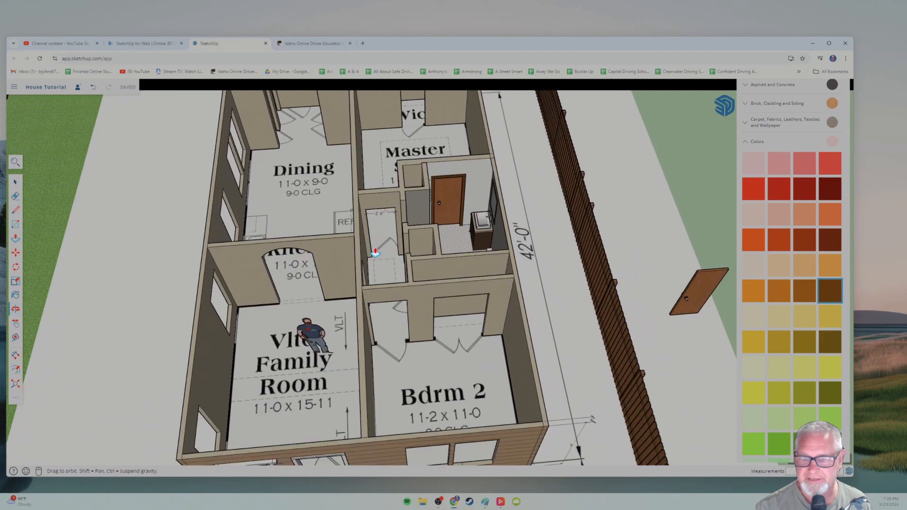
pyautogui.scroll(2, 381, 300)
pyautogui.keyDown('shift'); pyautogui.moveTo(406, 241); pyautogui.dragTo(400, 306, button='middle'); pyautogui.keyUp('shift')
pyautogui.keyDown('shift'); pyautogui.moveTo(428, 185); pyautogui.dragTo(406, 272, button='middle'); pyautogui.keyUp('shift')
pyautogui.scroll(4, 418, 170)
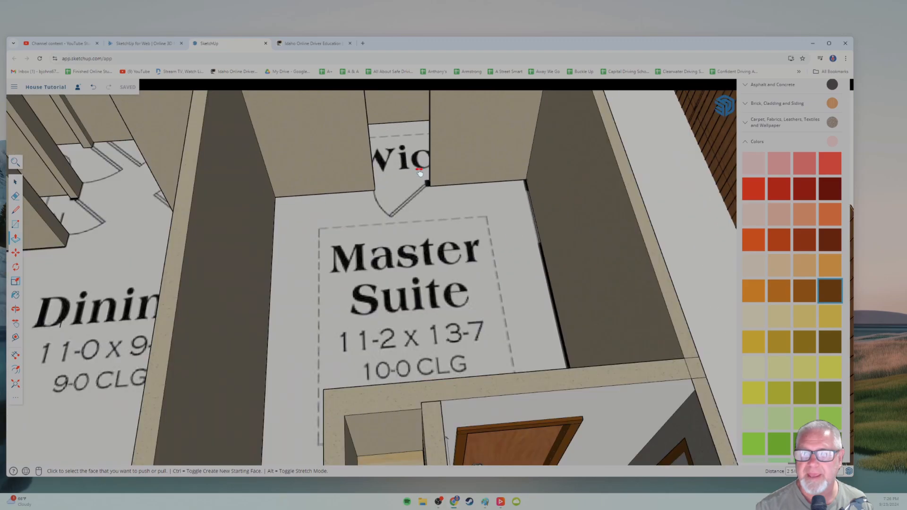
pyautogui.scroll(2, 397, 190)
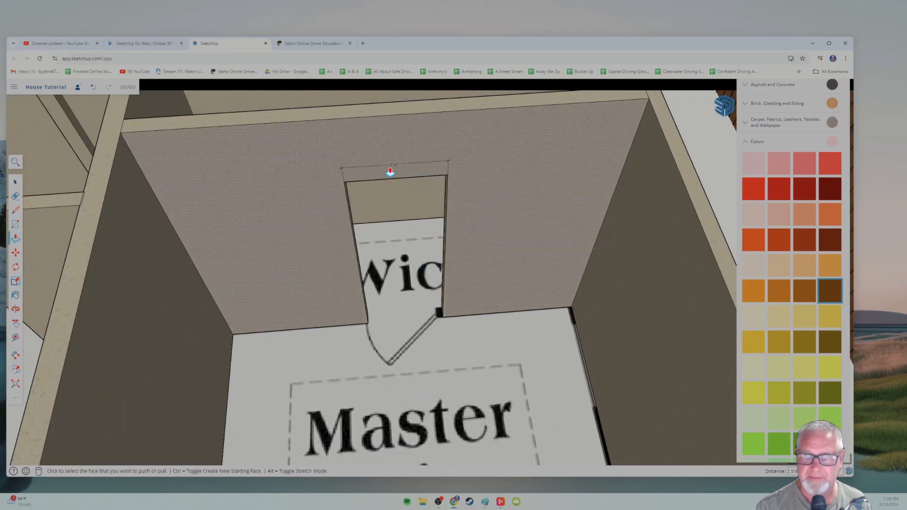
pyautogui.keyDown('shift'); pyautogui.moveTo(341, 249); pyautogui.dragTo(334, 104, button='middle'); pyautogui.keyUp('shift')
# Measure the bathroom door's width along the floor between the inner edges of its frame, without placing a dimension.
pyautogui.keyDown('shift'); pyautogui.moveTo(403, 441); pyautogui.dragTo(387, 277, button='middle'); pyautogui.keyUp('shift')
pyautogui.scroll(-2, 391, 289)
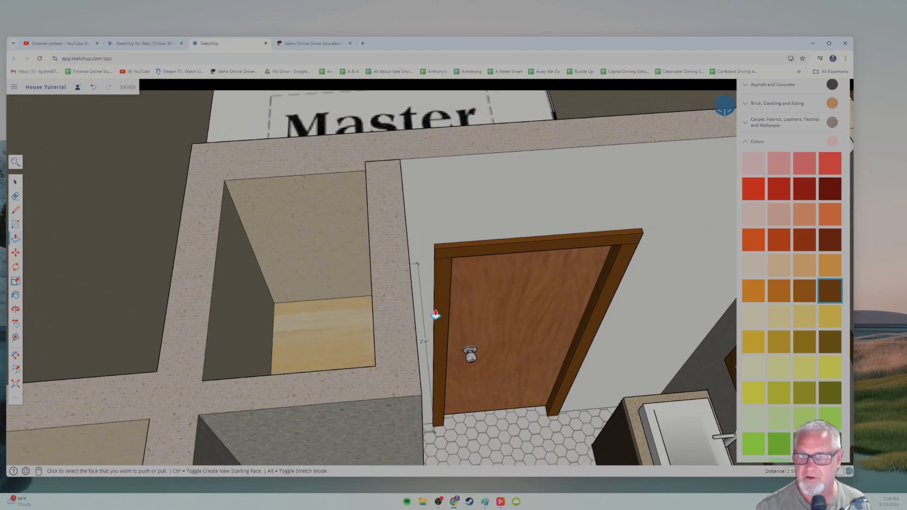
pyautogui.moveTo(436, 314); pyautogui.dragTo(403, 310, button='middle')
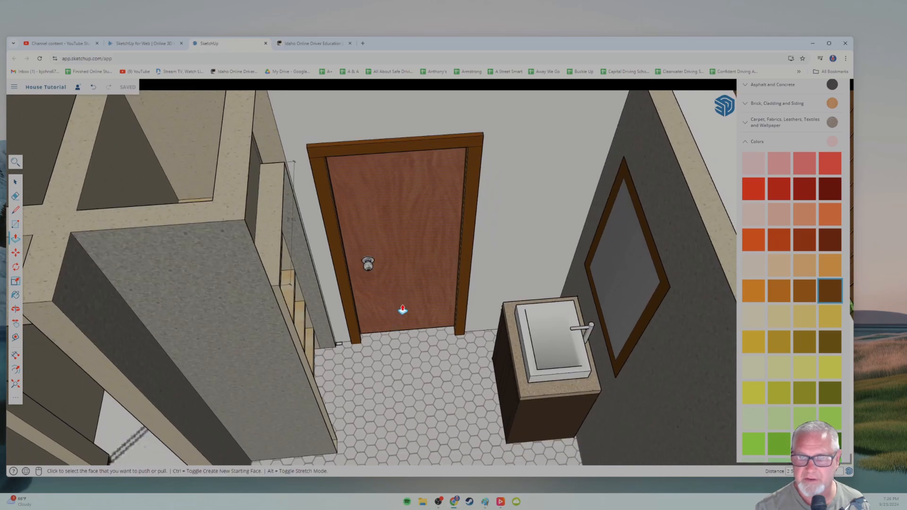
pyautogui.scroll(5, 401, 340)
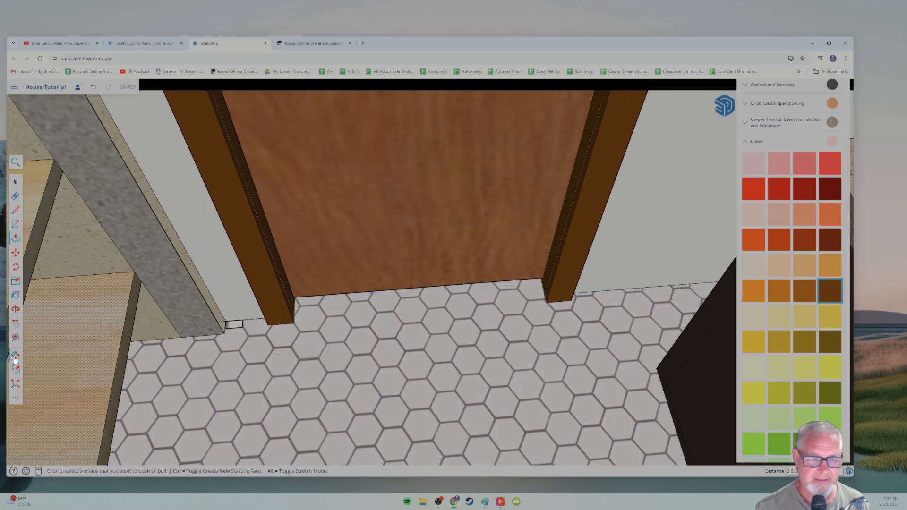
pyautogui.click(15, 355)
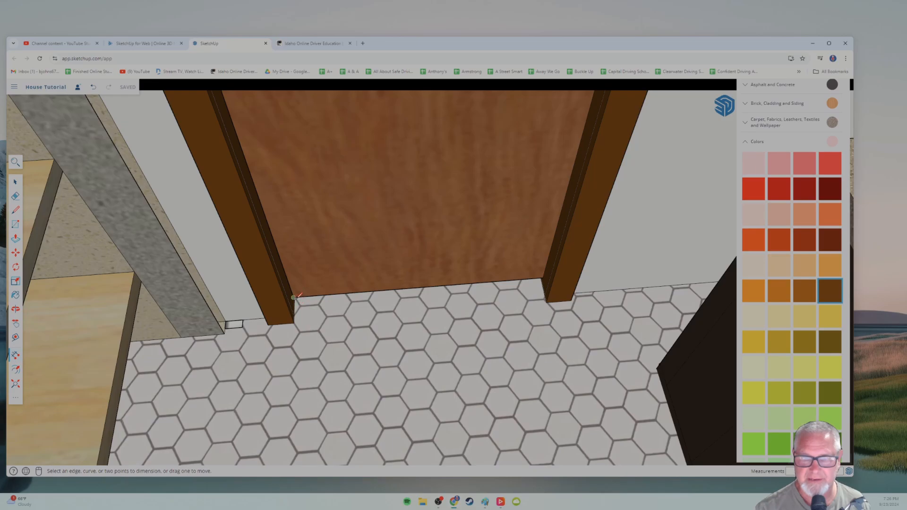
pyautogui.click(293, 298)
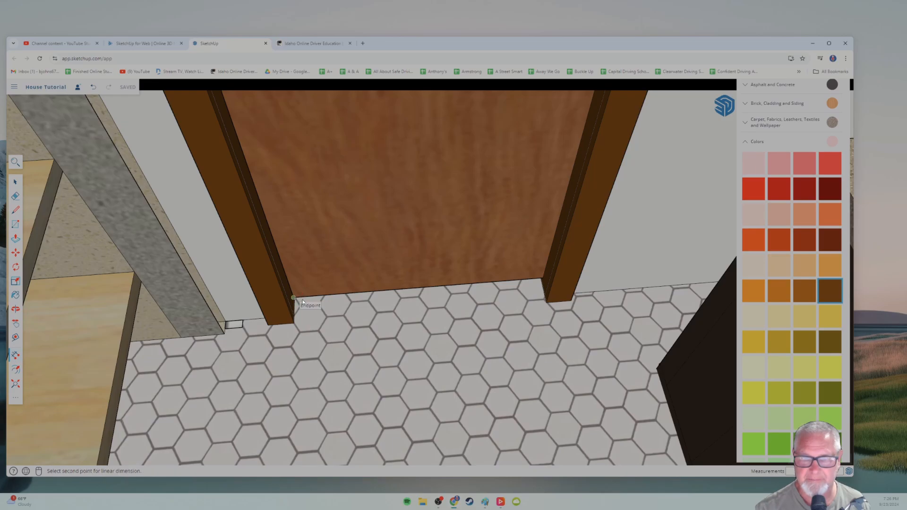
pyautogui.click(543, 278)
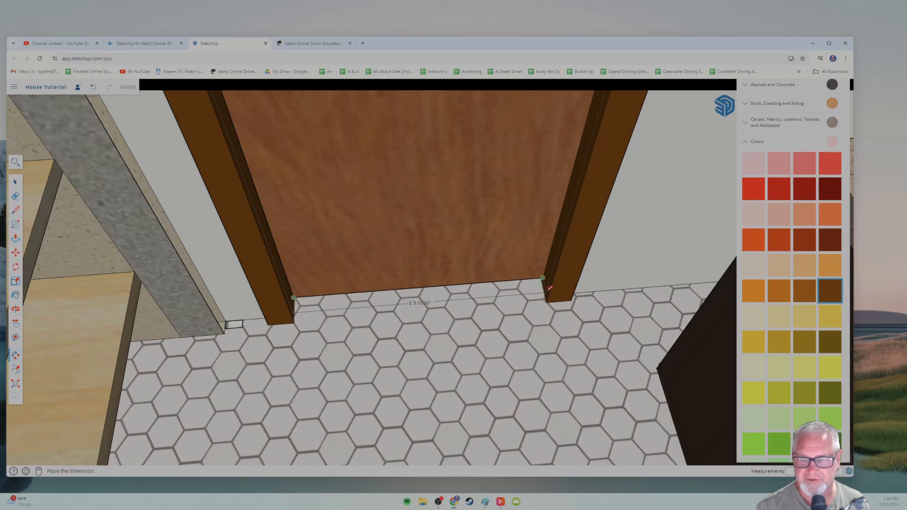
pyautogui.press('Escape')
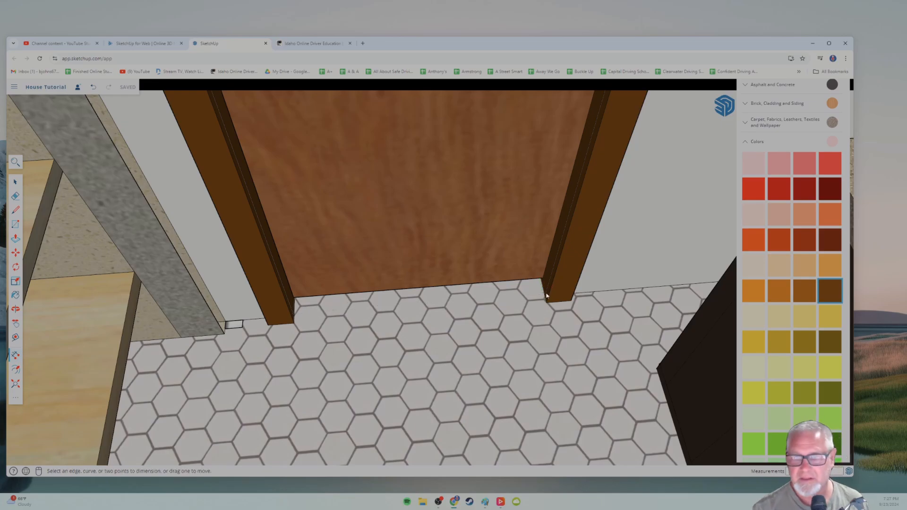
# Push/Pull both side faces of the single-door opening into Bdrm 2 inward to match the door drawn on the floor plan.
pyautogui.scroll(-15, 421, 319)
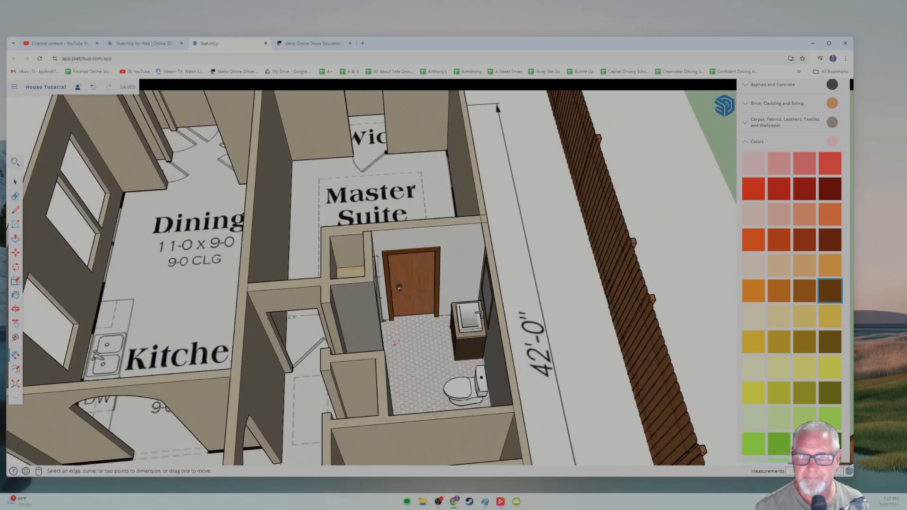
pyautogui.scroll(8, 351, 262)
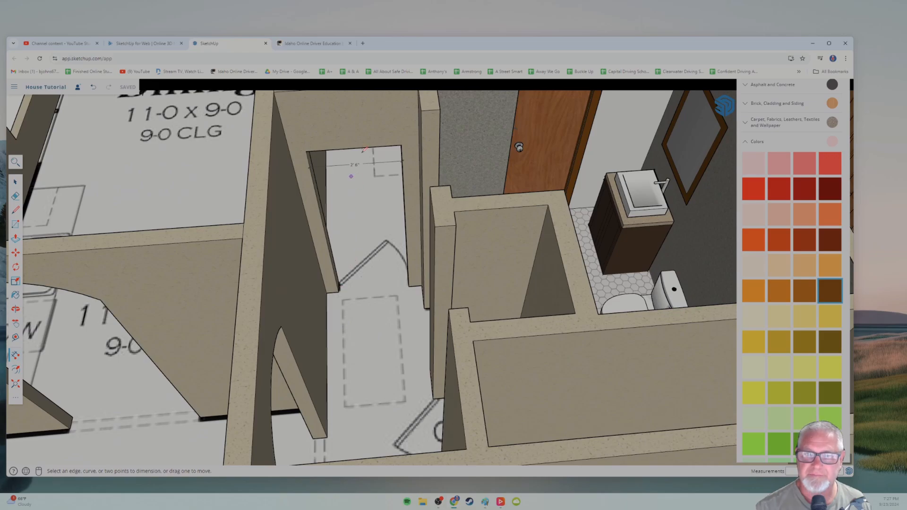
pyautogui.scroll(10, 359, 320)
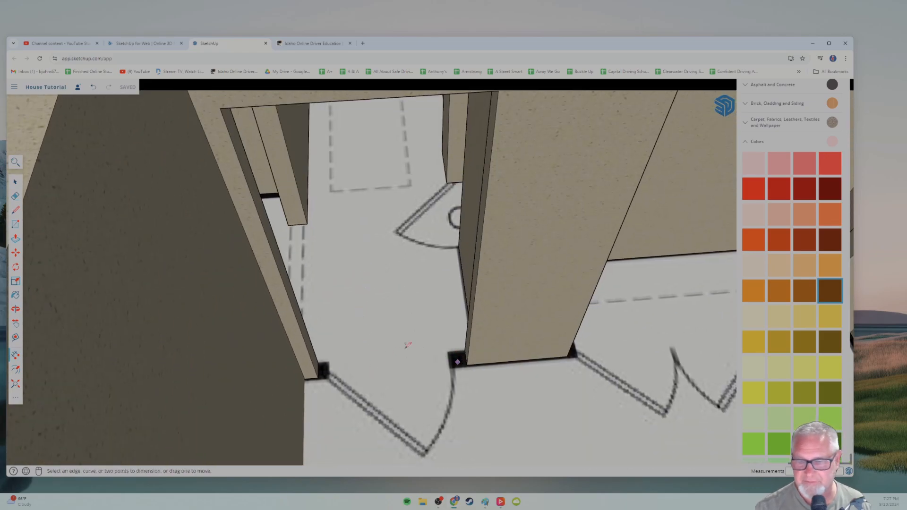
pyautogui.click(15, 242)
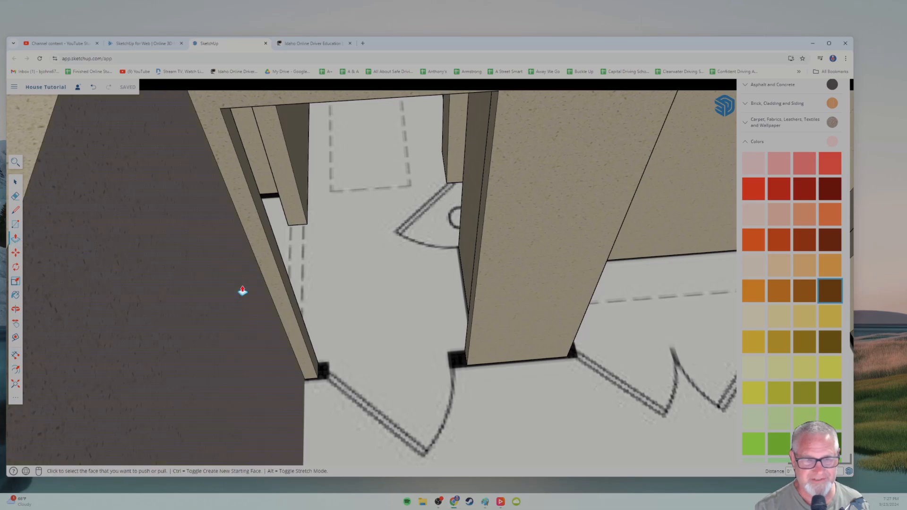
pyautogui.click(473, 309)
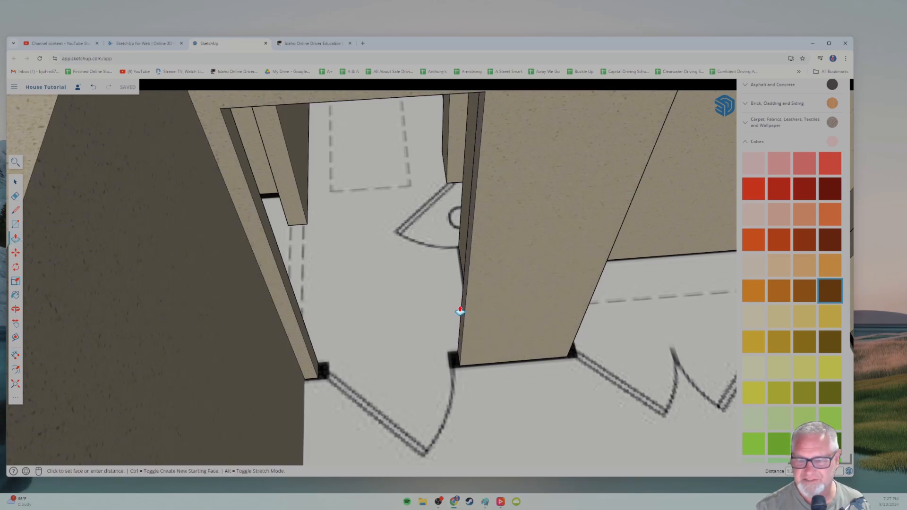
pyautogui.click(452, 312)
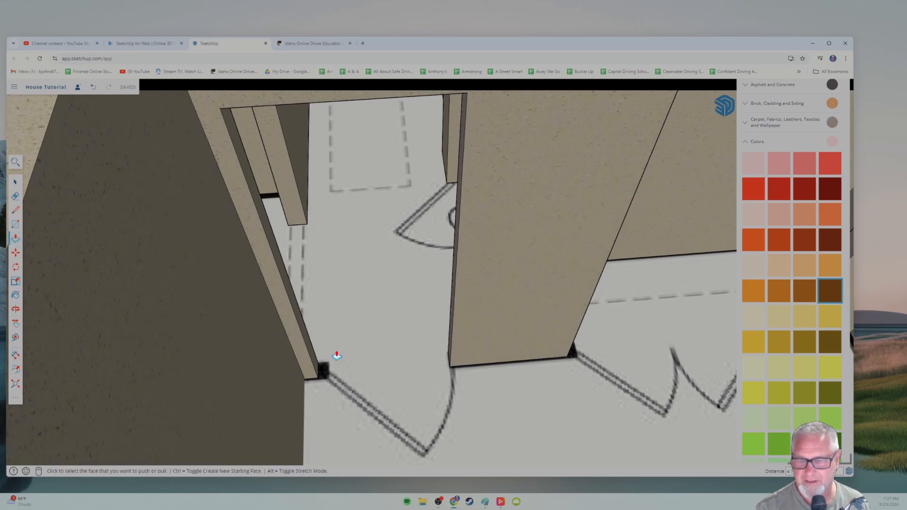
pyautogui.click(311, 353)
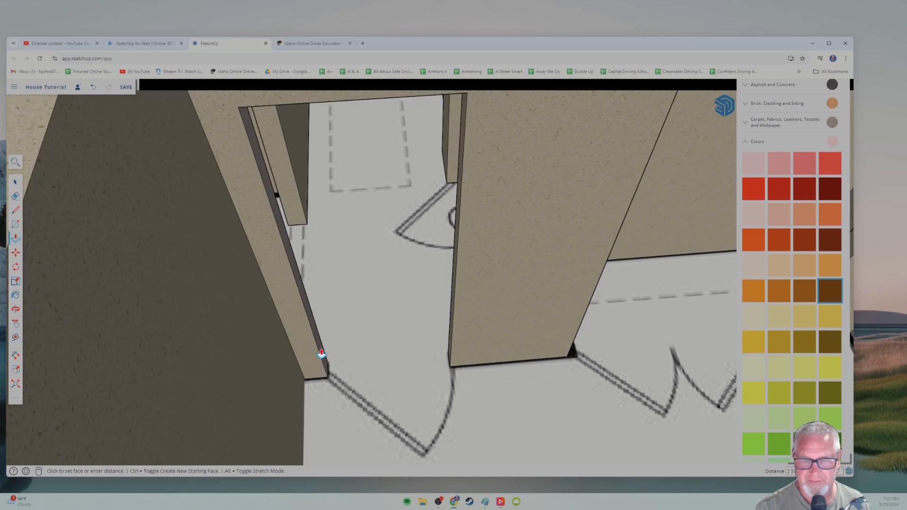
pyautogui.click(315, 360)
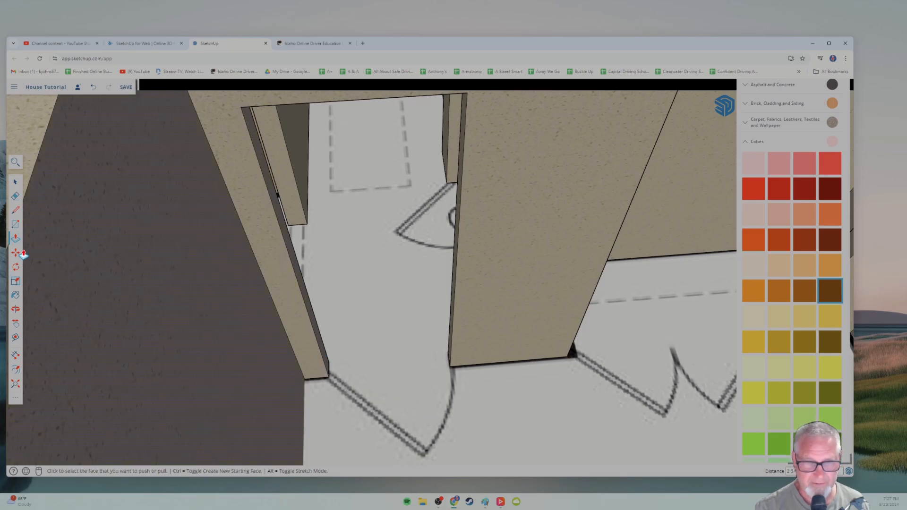
# Dimension the width of the Bdrm 2 door opening between its two bottom corners, placing the dimension just inside the opening.
pyautogui.click(16, 357)
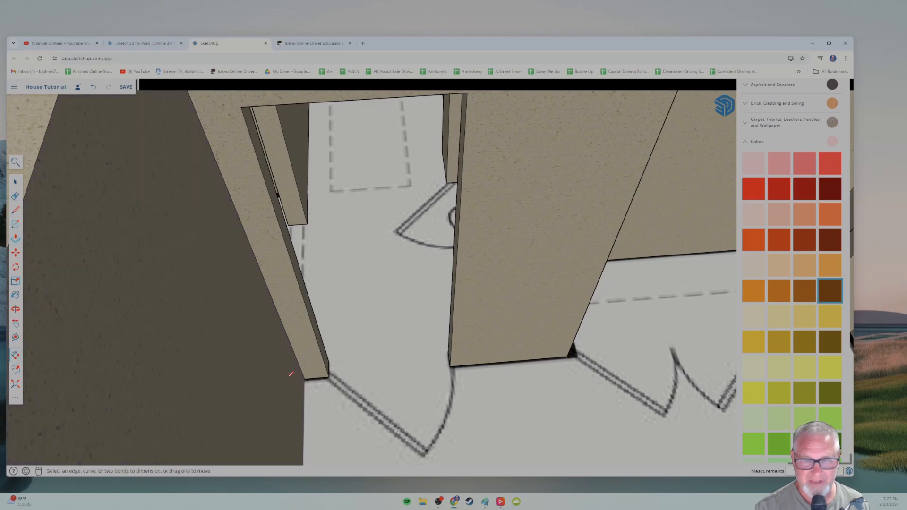
pyautogui.click(329, 376)
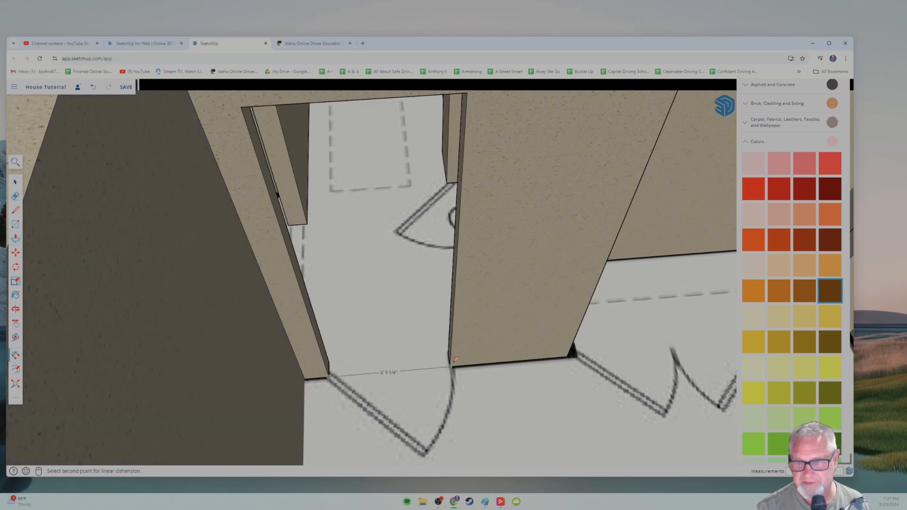
pyautogui.click(453, 361)
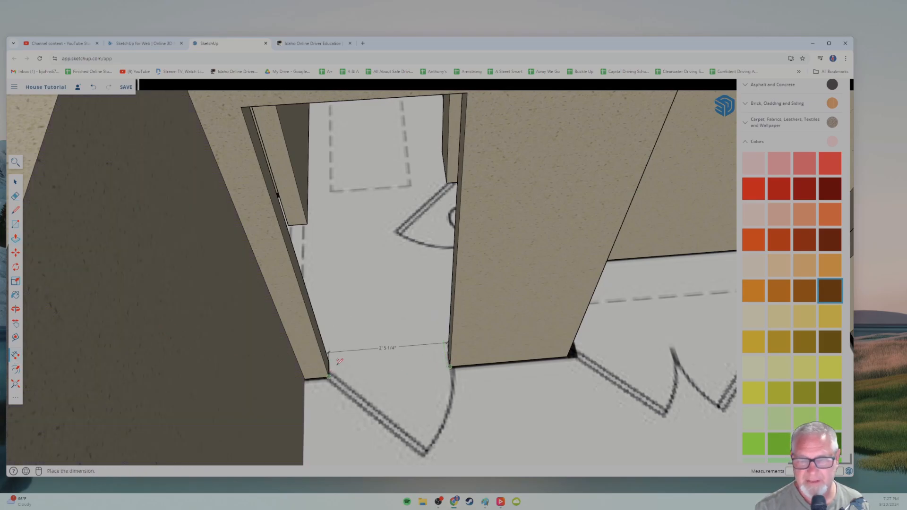
pyautogui.press('Escape')
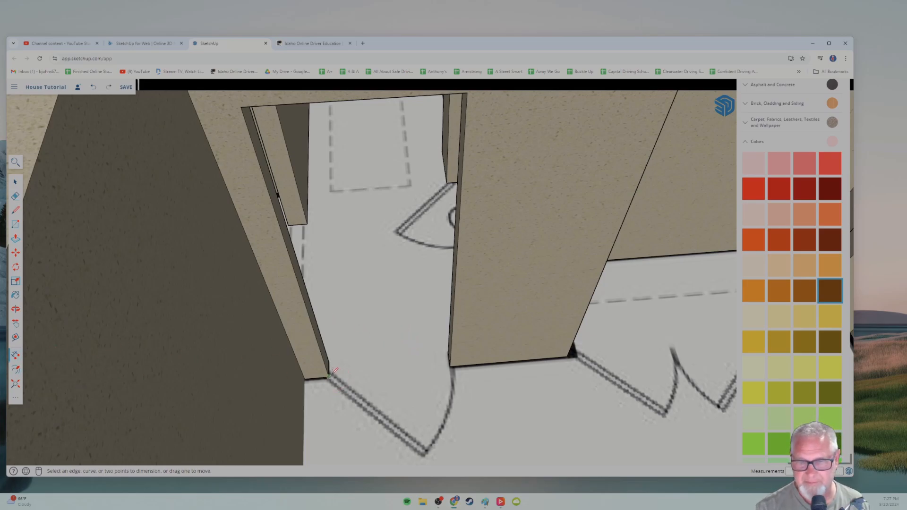
pyautogui.click(329, 375)
pyautogui.click(450, 366)
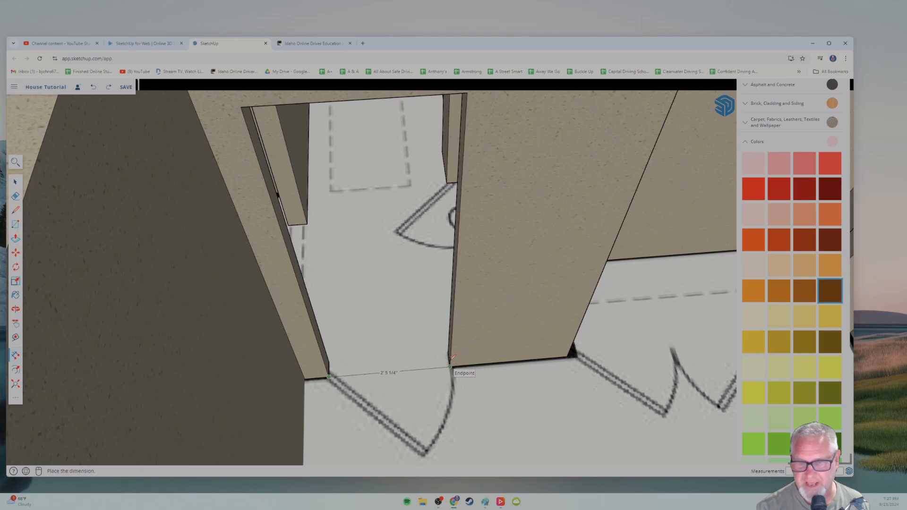
pyautogui.click(422, 350)
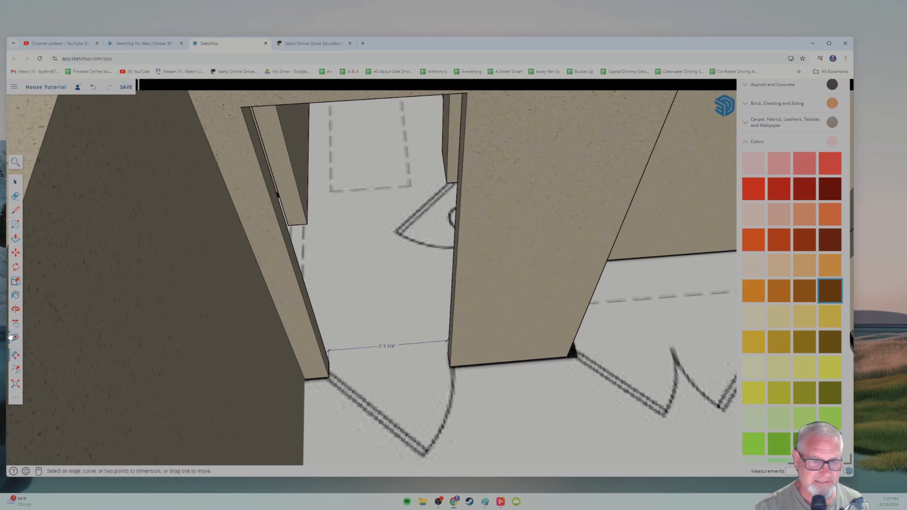
# Push/Pull both side faces of the Bdrm 2 door opening slightly outward until the opening is 2' 6" wide.
pyautogui.click(16, 240)
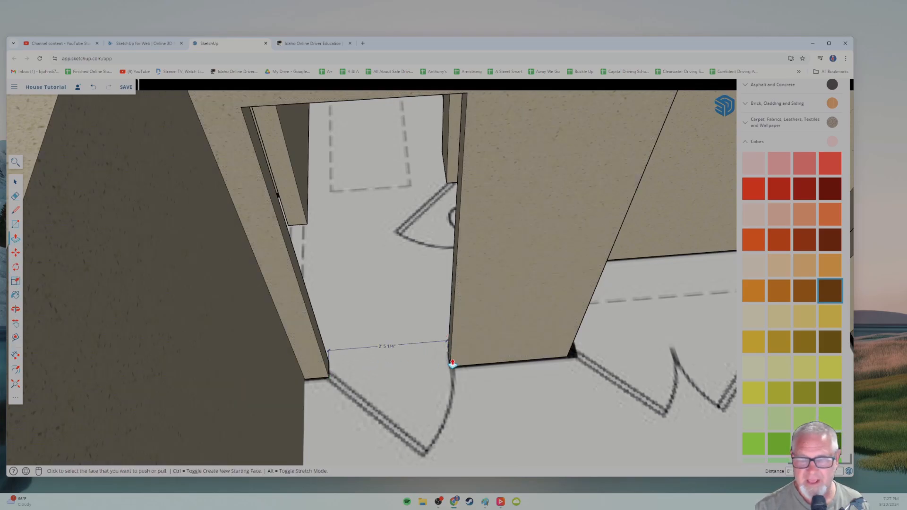
pyautogui.scroll(2, 451, 365)
pyautogui.click(448, 327)
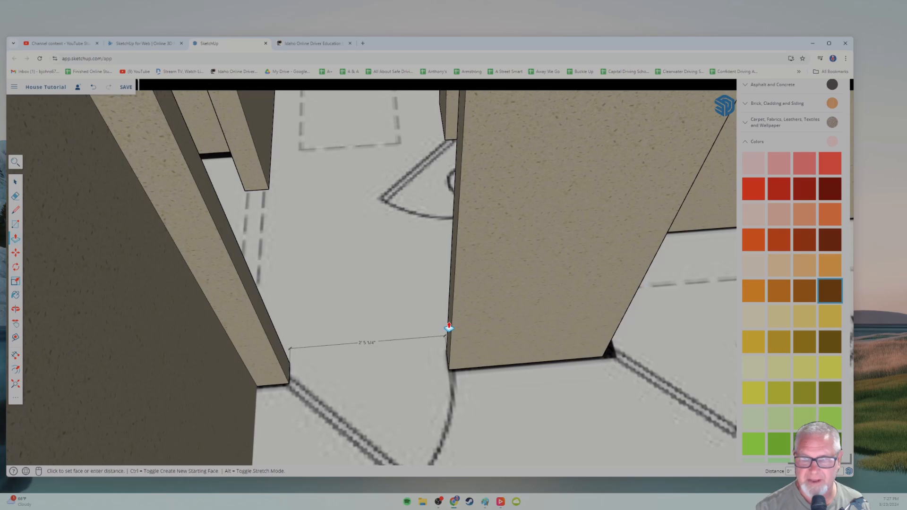
pyautogui.scroll(1, 449, 327)
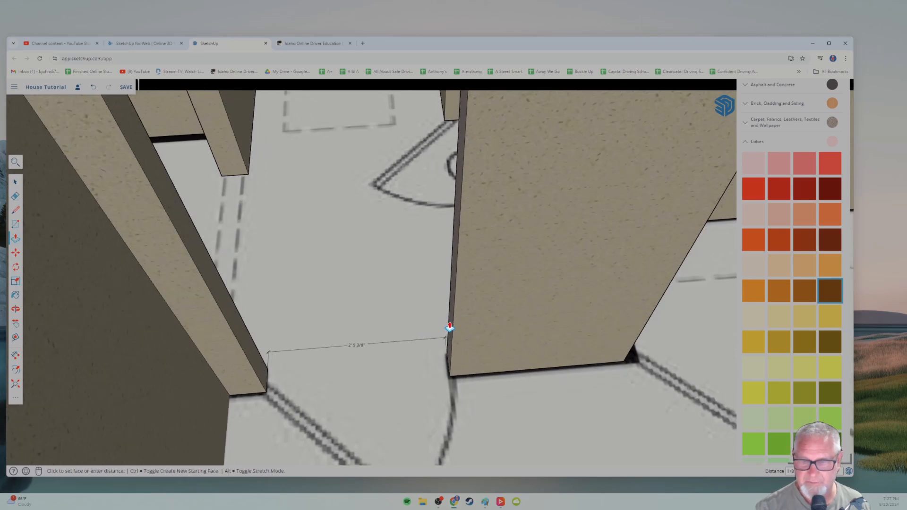
pyautogui.click(449, 328)
pyautogui.click(251, 362)
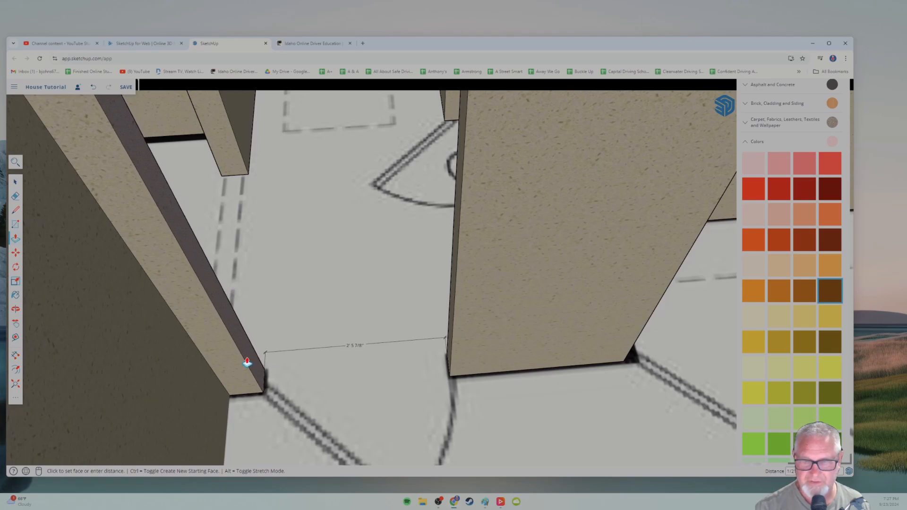
pyautogui.click(254, 366)
pyautogui.scroll(-6, 311, 407)
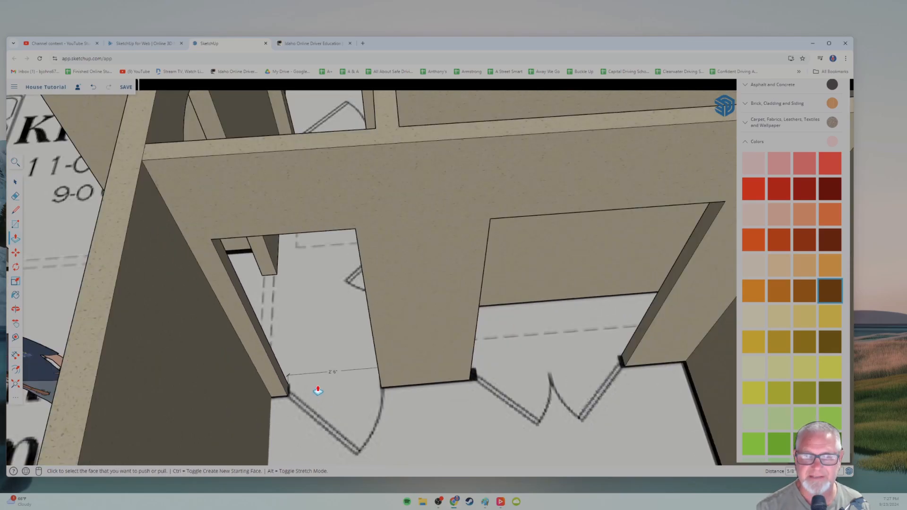
pyautogui.keyDown('shift'); pyautogui.moveTo(428, 141); pyautogui.dragTo(445, 276, button='middle'); pyautogui.keyUp('shift')
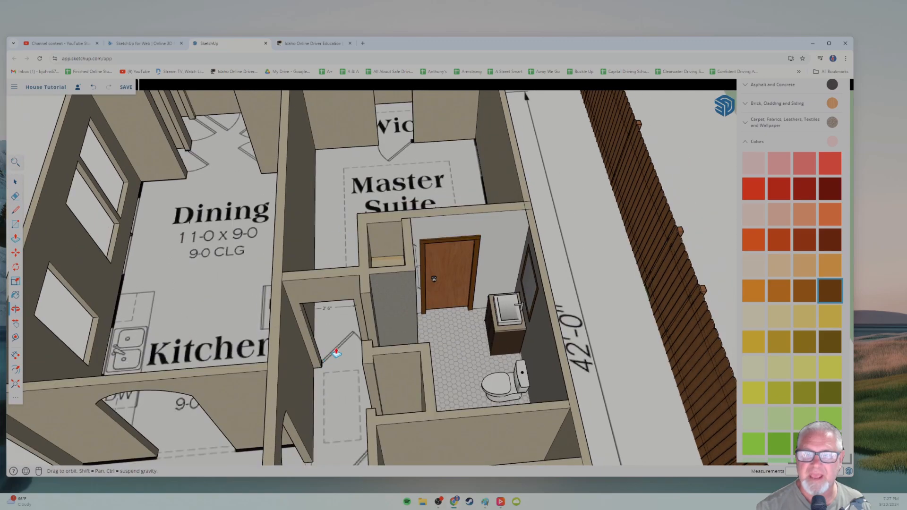
# Look over the sized interior door openings throughout the house, then find the loose door standing beyond the fence.
pyautogui.keyDown('shift'); pyautogui.moveTo(397, 292); pyautogui.dragTo(369, 193, button='middle'); pyautogui.keyUp('shift')
pyautogui.keyDown('shift'); pyautogui.moveTo(347, 319); pyautogui.dragTo(371, 222, button='middle'); pyautogui.keyUp('shift')
pyautogui.keyDown('shift'); pyautogui.moveTo(318, 297); pyautogui.dragTo(377, 252, button='middle'); pyautogui.keyUp('shift')
pyautogui.scroll(-1, 350, 290)
pyautogui.scroll(-5, 350, 289)
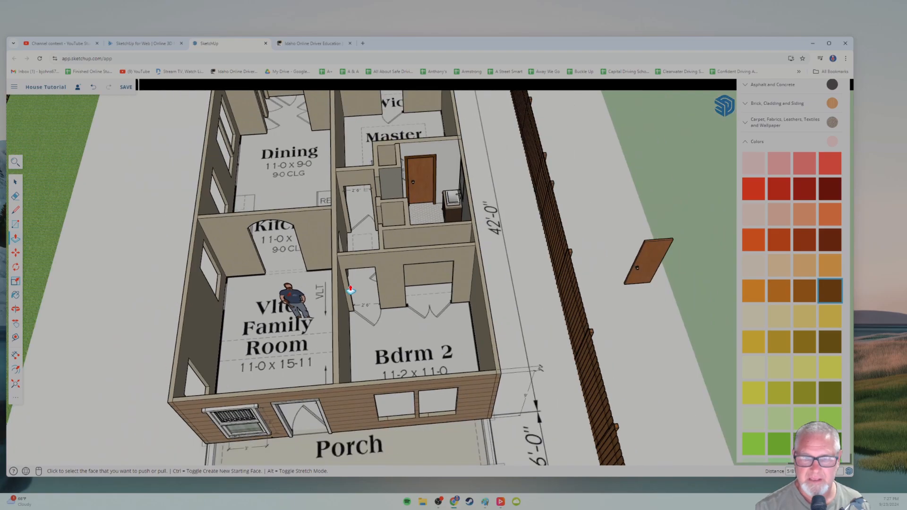
pyautogui.moveTo(360, 299)
pyautogui.keyDown('shift'); pyautogui.mouseDown(button='middle')
pyautogui.moveTo(364, 254)
pyautogui.moveTo(364, 294)
pyautogui.mouseUp(button='middle'); pyautogui.keyUp('shift')
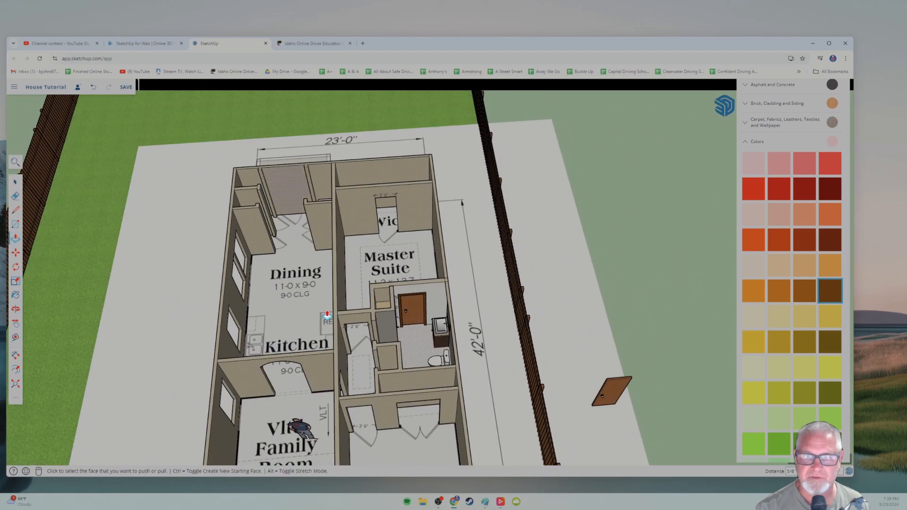
pyautogui.keyDown('shift'); pyautogui.moveTo(384, 328); pyautogui.dragTo(347, 280, button='middle'); pyautogui.keyUp('shift')
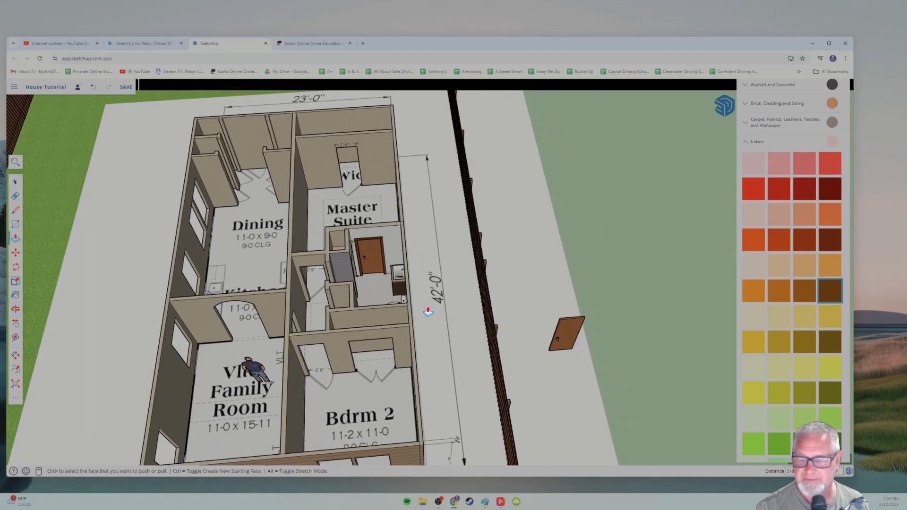
pyautogui.keyDown('shift'); pyautogui.moveTo(428, 311); pyautogui.dragTo(313, 285, button='middle'); pyautogui.keyUp('shift')
pyautogui.scroll(4, 444, 315)
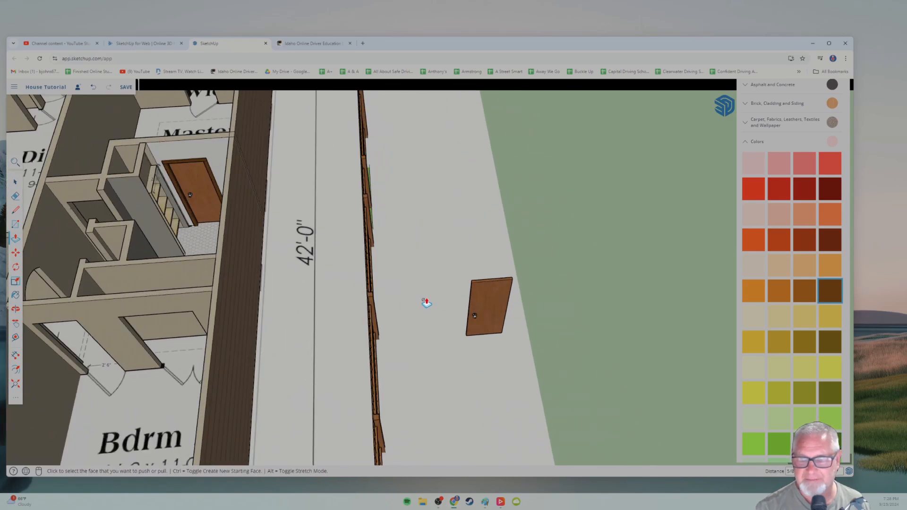
pyautogui.keyDown('shift'); pyautogui.moveTo(425, 301); pyautogui.dragTo(286, 243, button='middle'); pyautogui.keyUp('shift')
# Select the stray short edge floating beside the loose door's knob and delete it.
pyautogui.press('p')
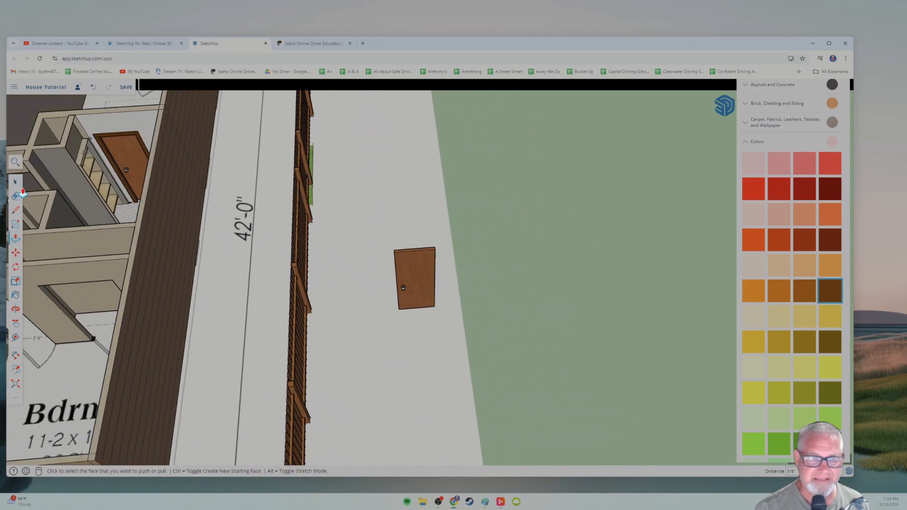
pyautogui.press('space')
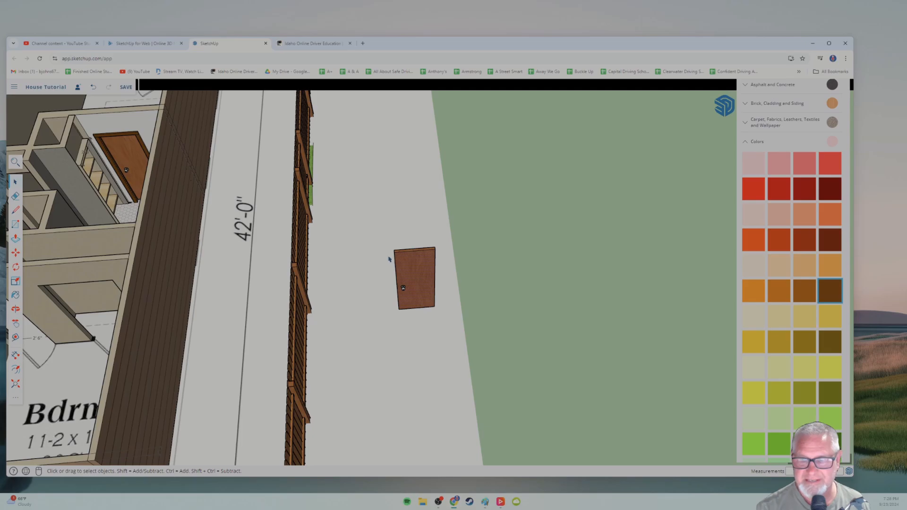
pyautogui.moveTo(373, 223); pyautogui.dragTo(457, 339)
pyautogui.scroll(5, 396, 301)
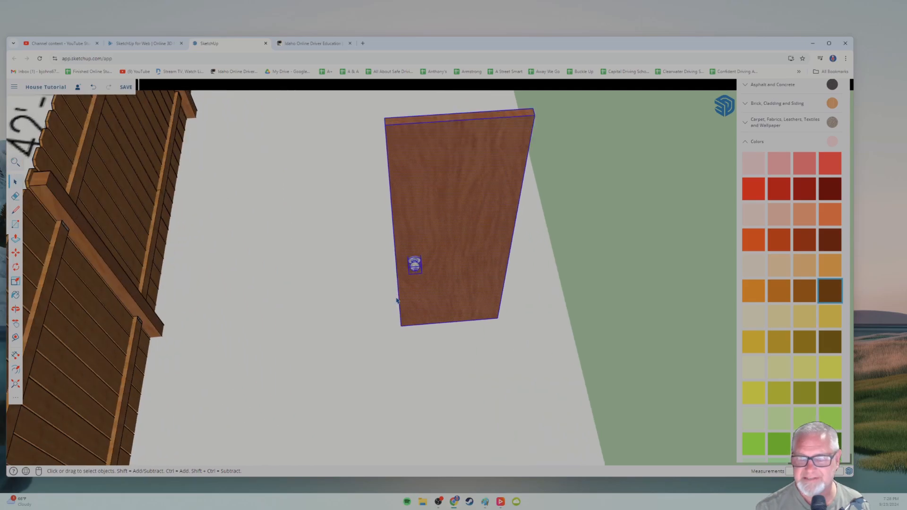
pyautogui.moveTo(396, 301); pyautogui.dragTo(432, 294, button='middle')
pyautogui.scroll(5, 433, 249)
pyautogui.moveTo(433, 249)
pyautogui.mouseDown(button='middle')
pyautogui.moveTo(431, 263)
pyautogui.moveTo(448, 251)
pyautogui.mouseUp(button='middle')
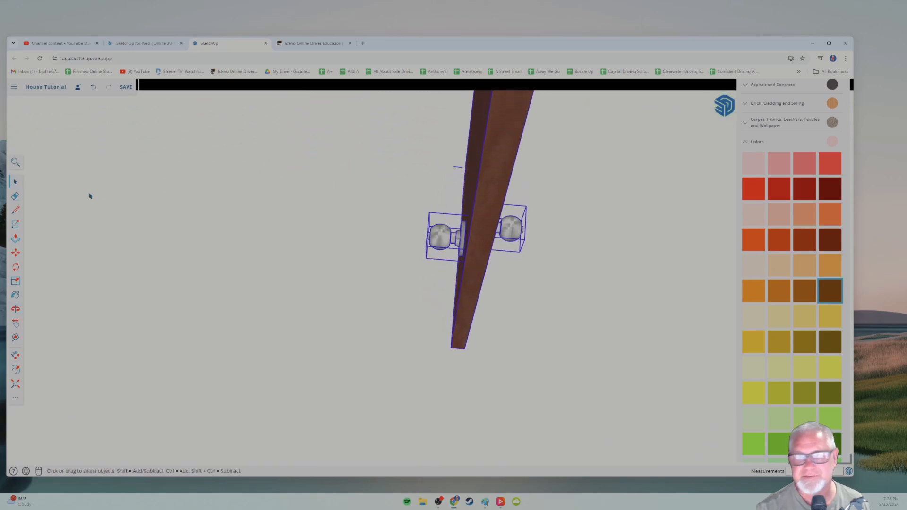
pyautogui.click(458, 170)
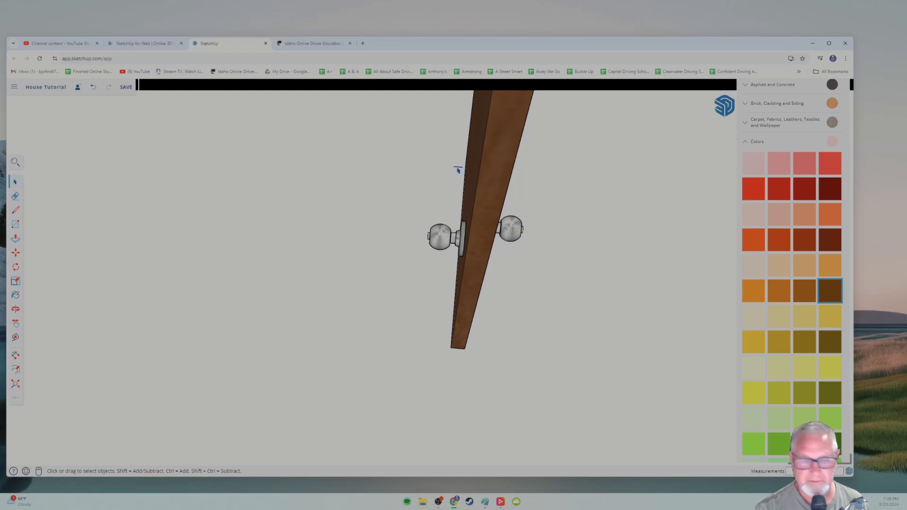
# Try to reposition the knob on one side of the loose door, and check the door from the front.
pyautogui.click(451, 245)
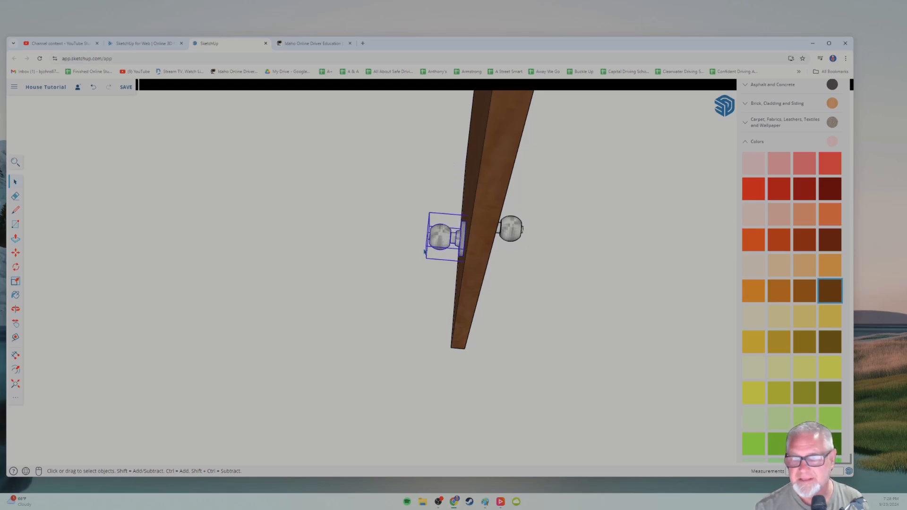
pyautogui.moveTo(444, 250); pyautogui.dragTo(368, 261, button='middle')
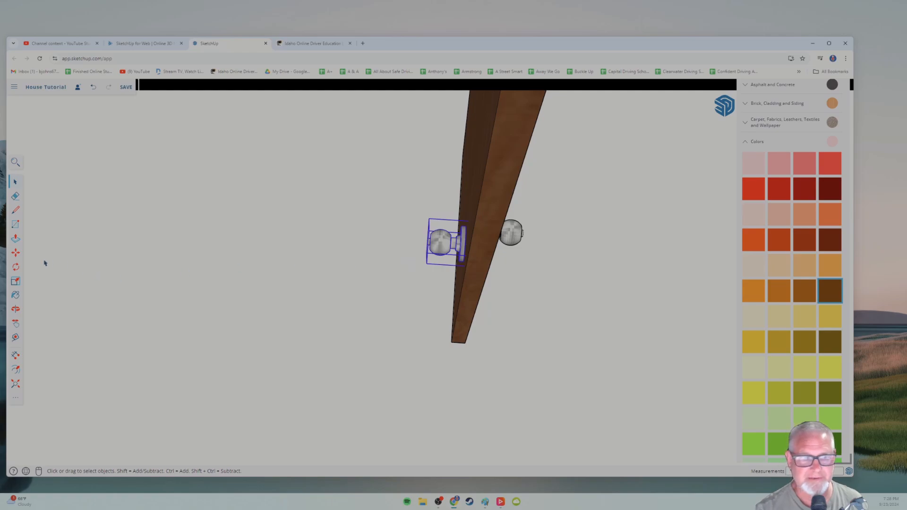
pyautogui.click(15, 254)
pyautogui.click(437, 247)
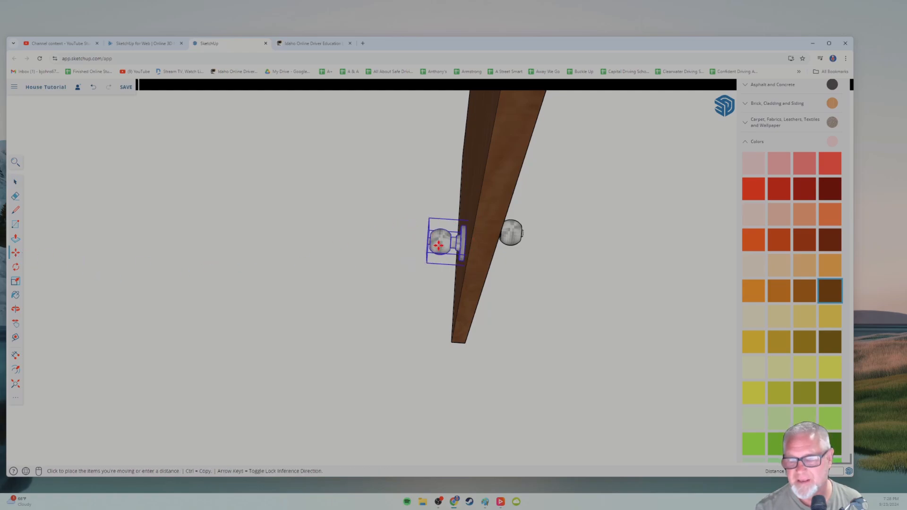
pyautogui.click(441, 237)
pyautogui.moveTo(470, 290); pyautogui.dragTo(314, 251, button='middle')
pyautogui.scroll(-5, 205, 244)
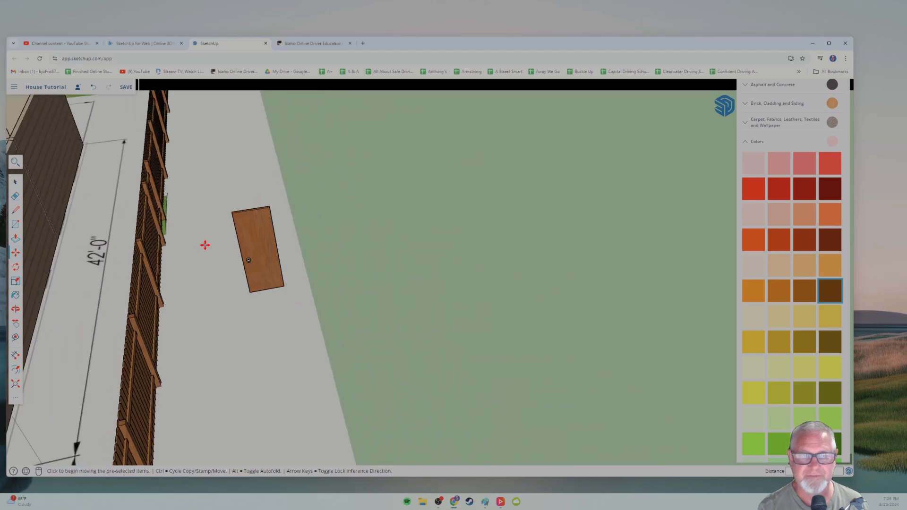
pyautogui.scroll(3, 212, 243)
pyautogui.scroll(-3, 213, 242)
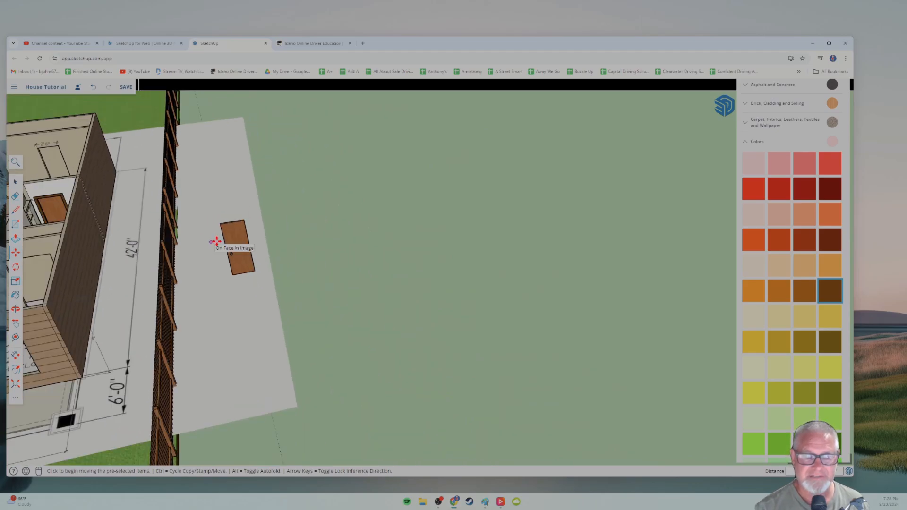
pyautogui.scroll(1, 217, 248)
pyautogui.scroll(2, 217, 251)
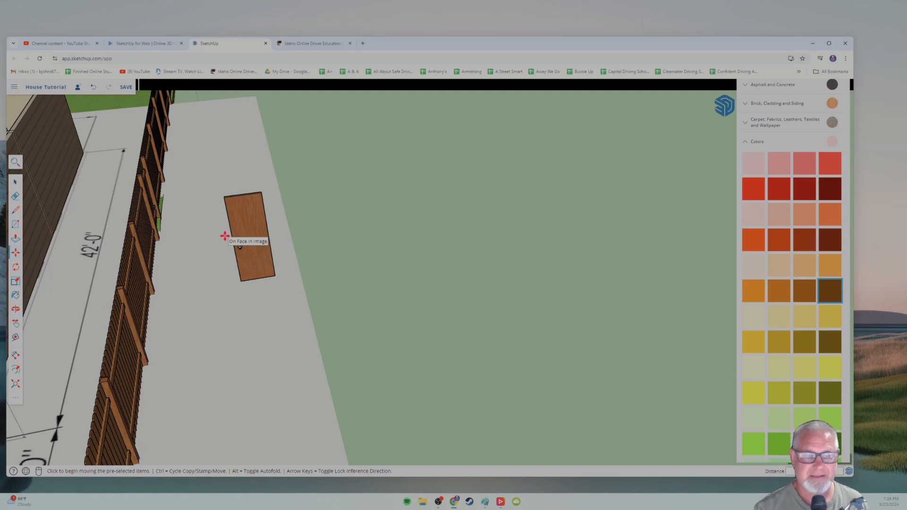
pyautogui.moveTo(233, 281); pyautogui.dragTo(224, 261, button='middle')
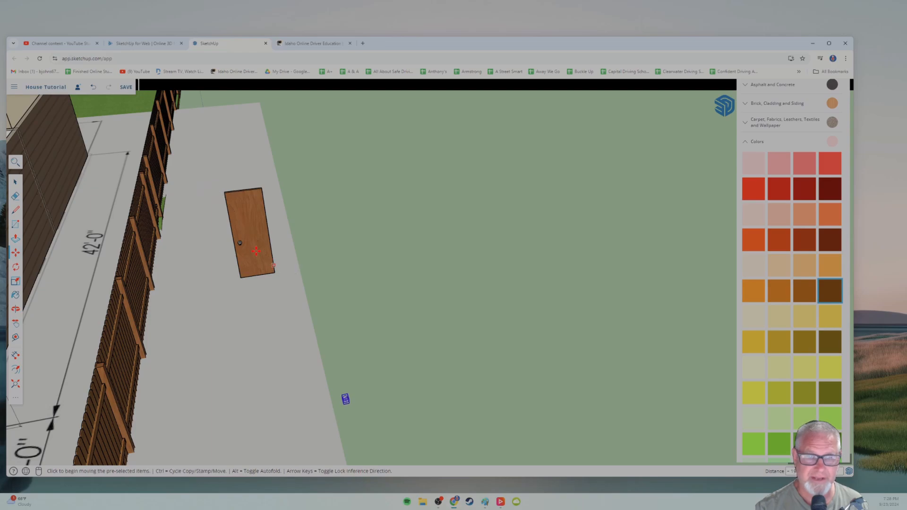
# Select the whole loose door with its knobs and make it a group.
pyautogui.click(16, 183)
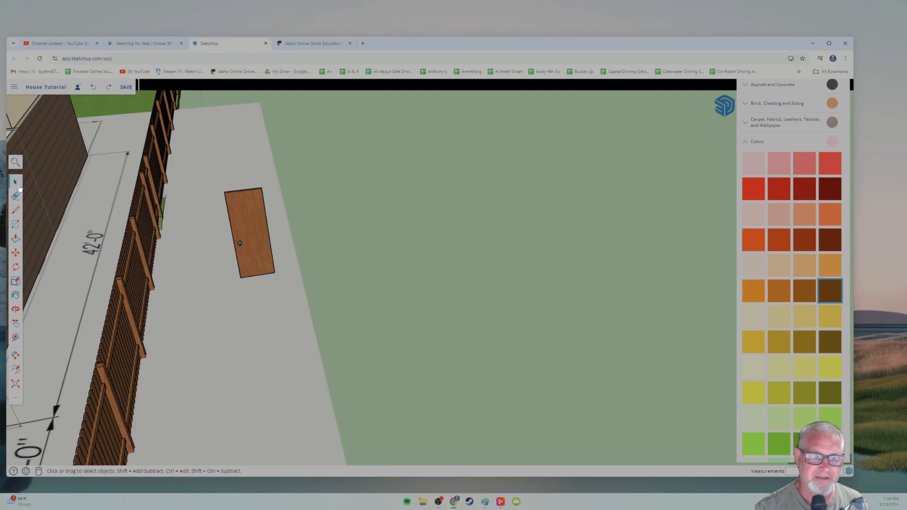
pyautogui.moveTo(208, 171); pyautogui.dragTo(304, 315)
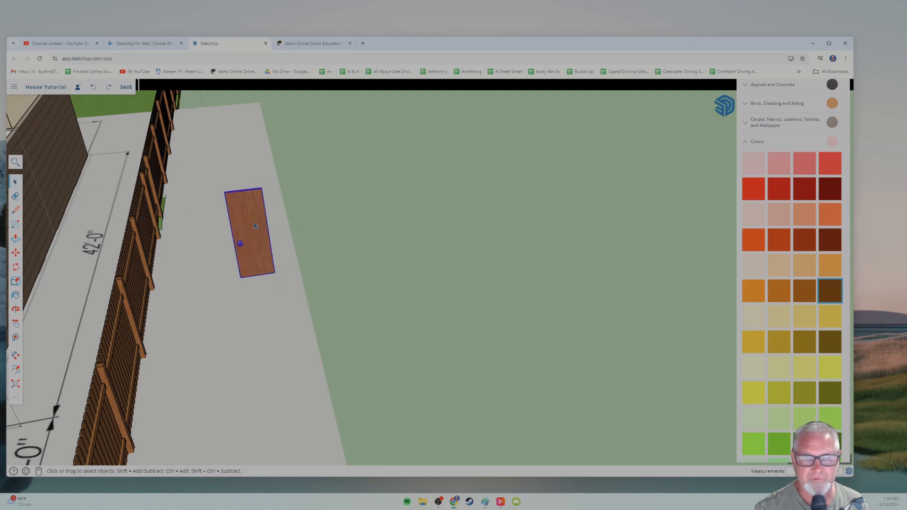
pyautogui.rightClick(255, 224)
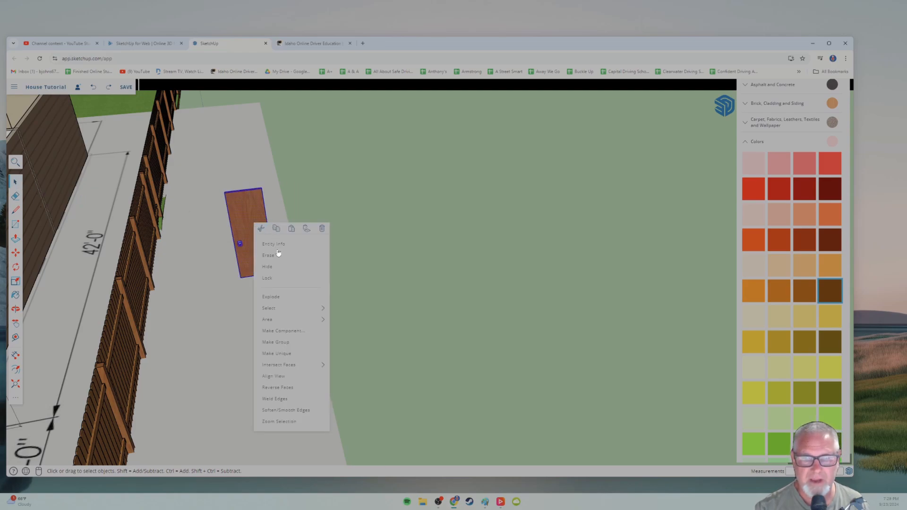
pyautogui.click(274, 342)
# Place two copies of the door group on the open ground beyond the fence, one on either side of the original.
pyautogui.moveTo(208, 282); pyautogui.dragTo(229, 288, button='middle')
pyautogui.scroll(-3, 228, 286)
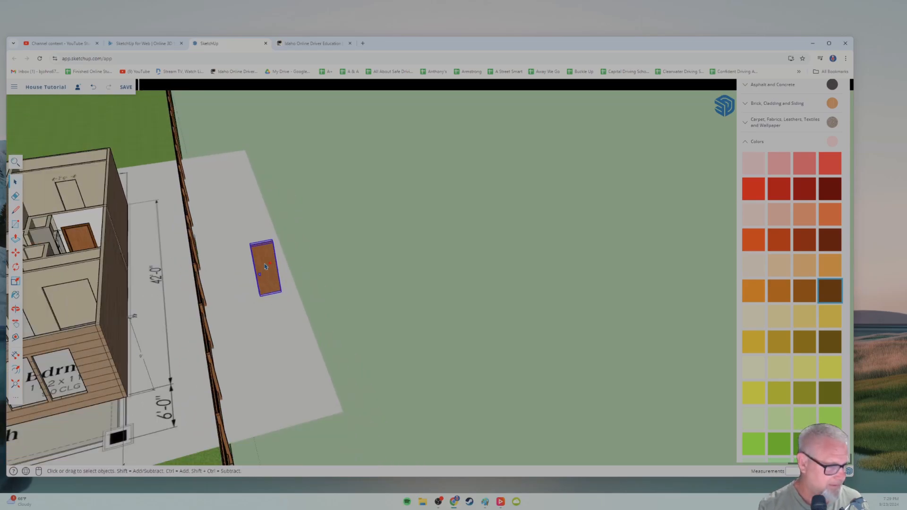
pyautogui.press('m')
pyautogui.press('ctrl')
pyautogui.click(281, 291)
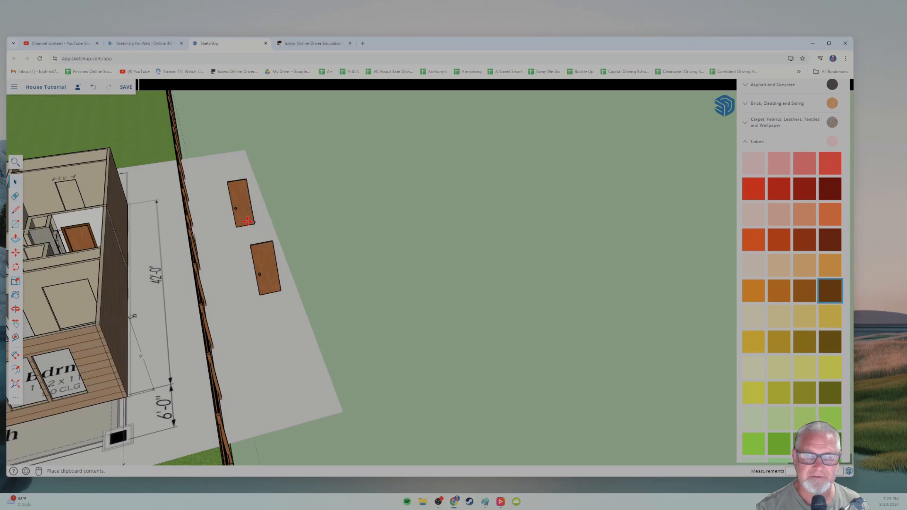
pyautogui.click(240, 222)
pyautogui.hotkey('ctrl', 'v')
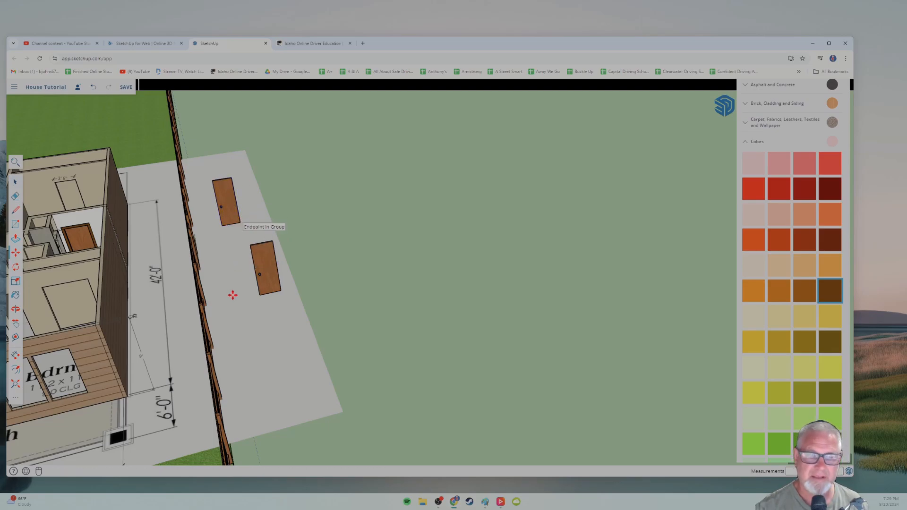
pyautogui.click(258, 334)
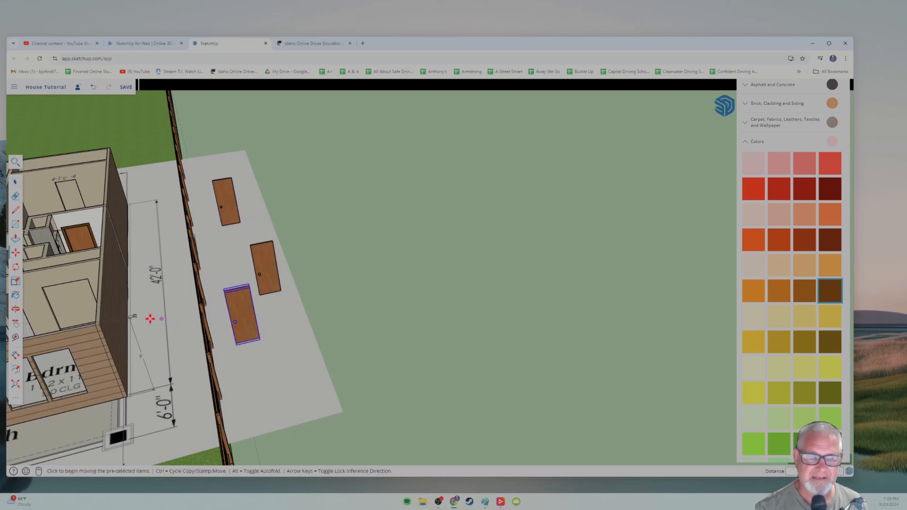
# Examine the Wic doorway in the Master Suite and the door copy standing nearest to it beyond the fence.
pyautogui.scroll(5, 180, 330)
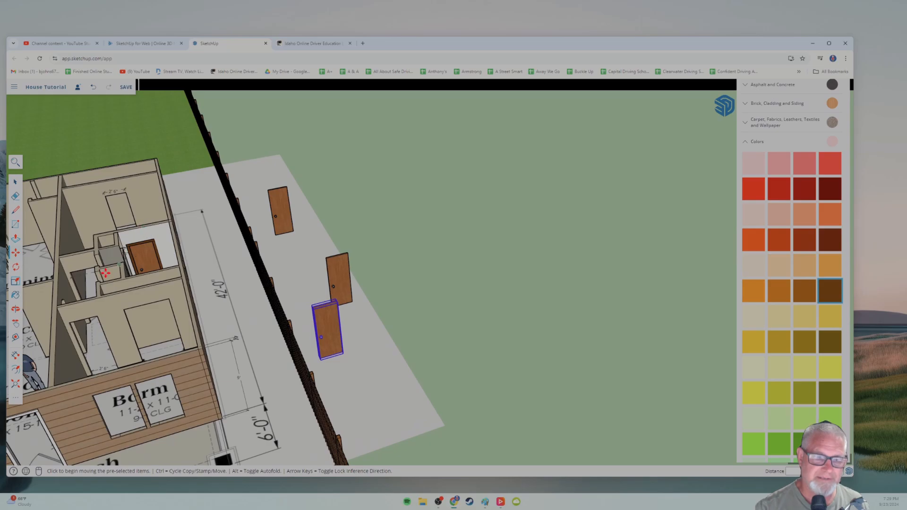
pyautogui.moveTo(102, 350); pyautogui.dragTo(228, 335, button='middle')
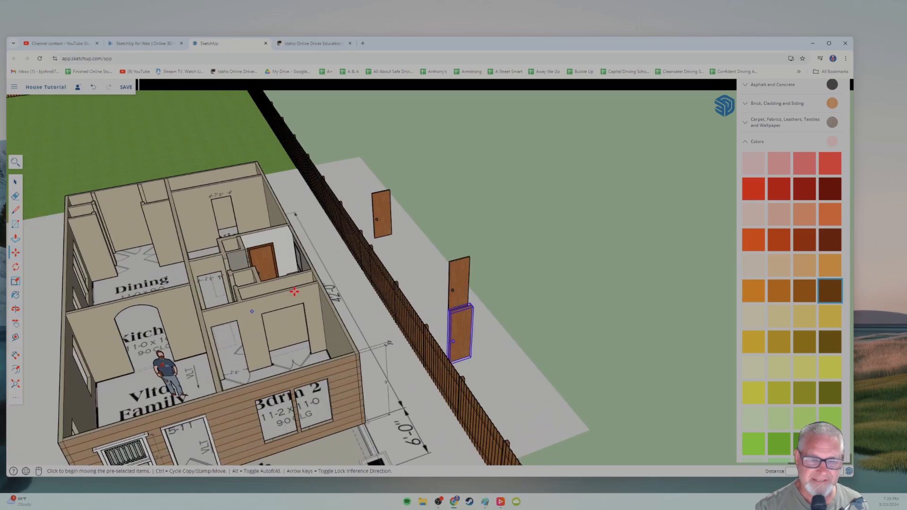
pyautogui.moveTo(370, 258); pyautogui.dragTo(352, 222, button='middle')
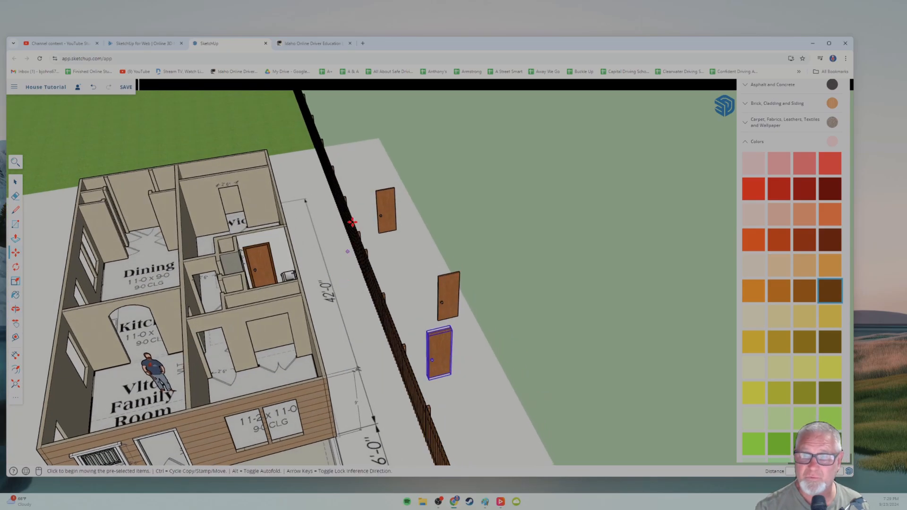
pyautogui.scroll(5, 355, 210)
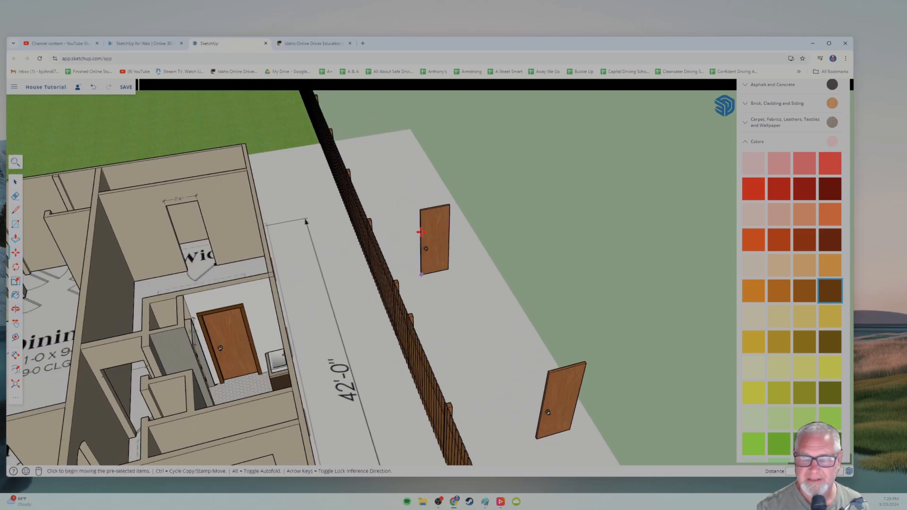
pyautogui.scroll(2, 410, 235)
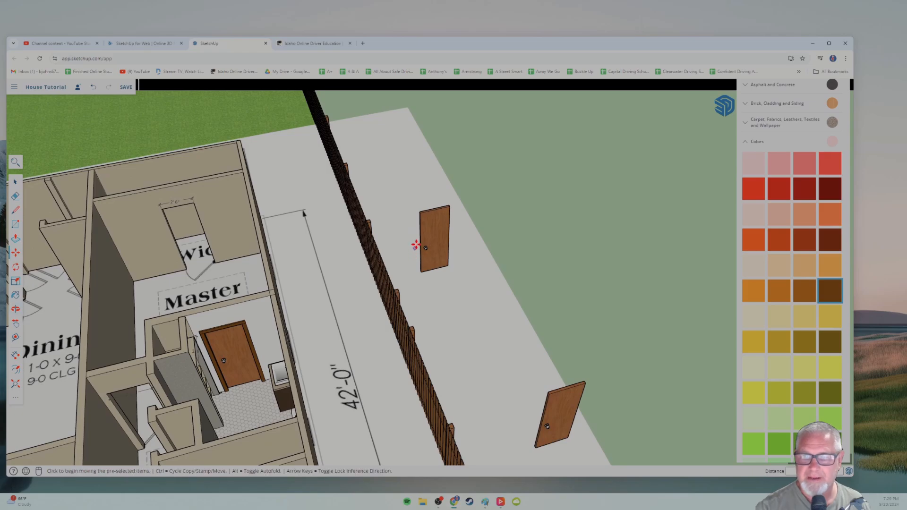
pyautogui.scroll(3, 409, 239)
pyautogui.scroll(-3, 409, 239)
pyautogui.scroll(3, 432, 278)
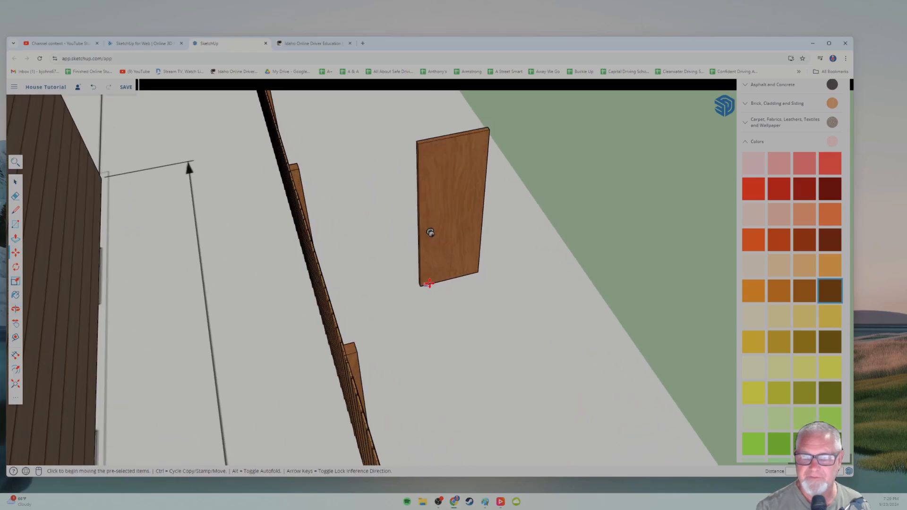
pyautogui.scroll(-4, 388, 169)
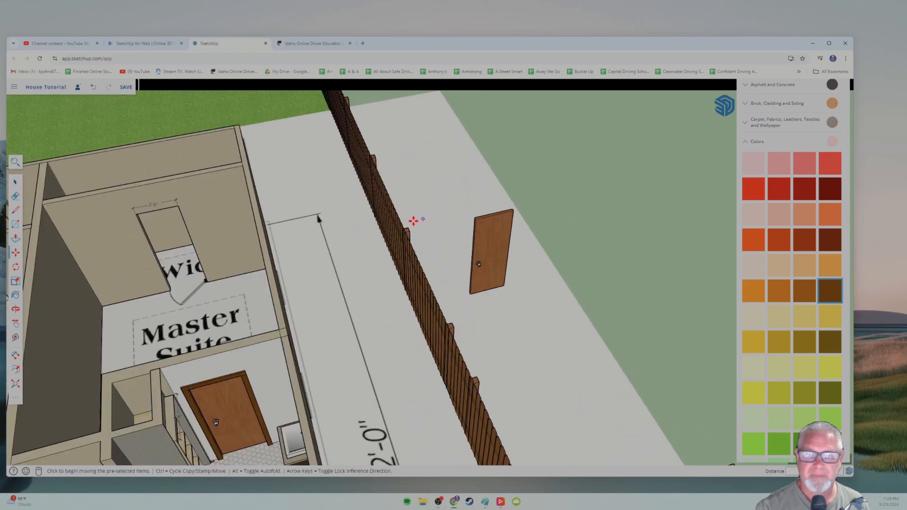
pyautogui.moveTo(405, 221)
pyautogui.mouseDown(button='middle')
pyautogui.moveTo(404, 204)
pyautogui.moveTo(382, 221)
pyautogui.moveTo(393, 221)
pyautogui.mouseUp(button='middle')
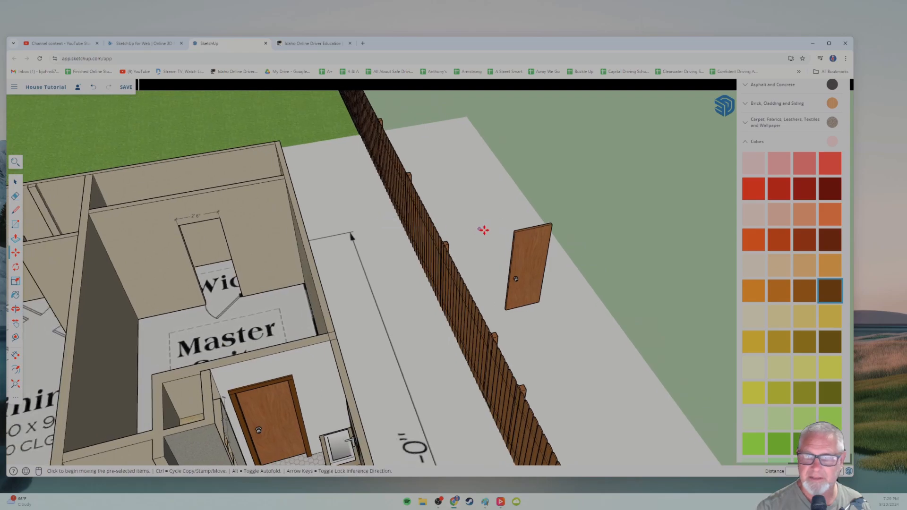
pyautogui.scroll(2, 514, 238)
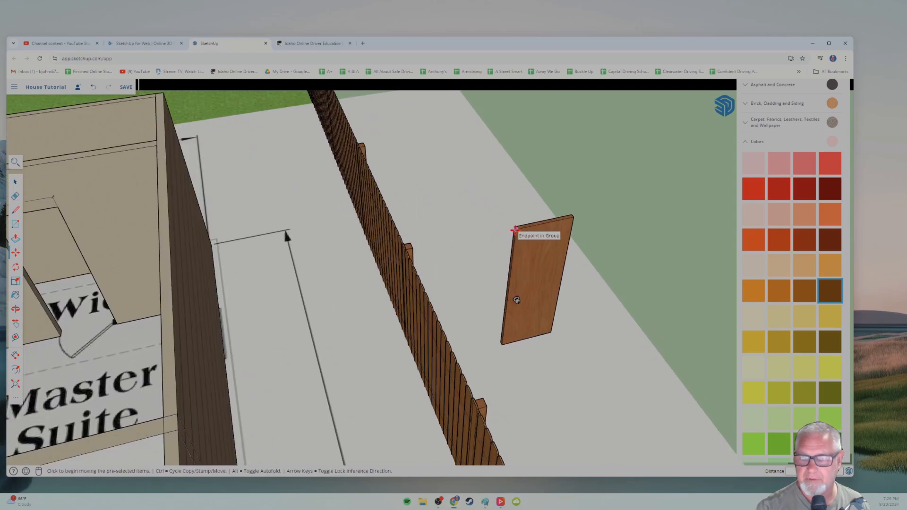
pyautogui.click(494, 232)
pyautogui.press('Escape')
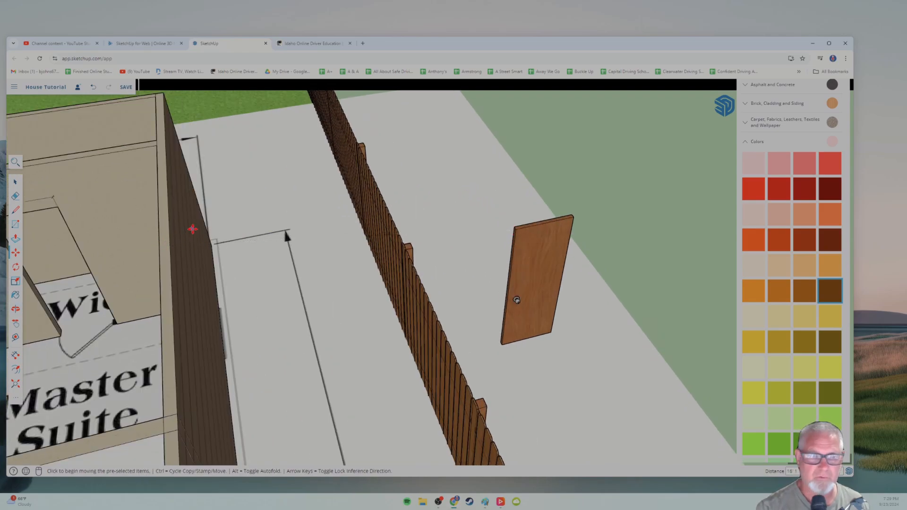
pyautogui.click(516, 232)
pyautogui.press('Escape')
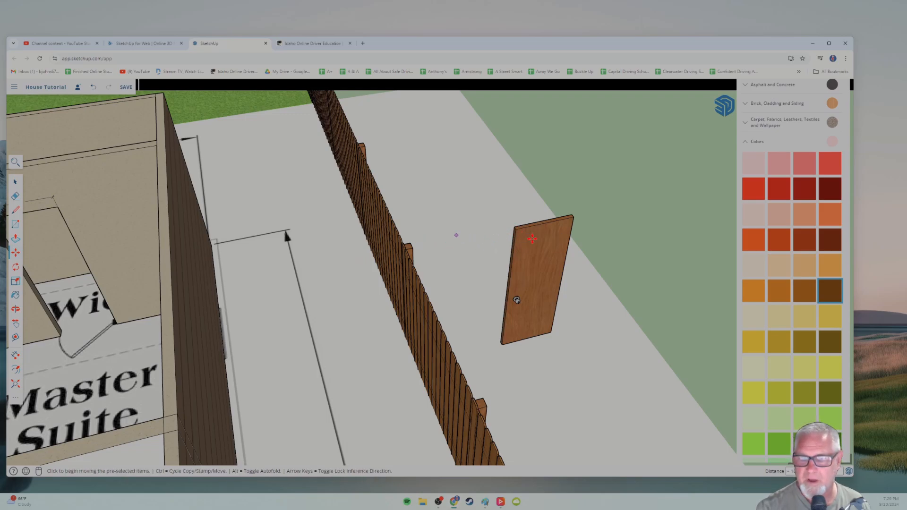
pyautogui.click(529, 249)
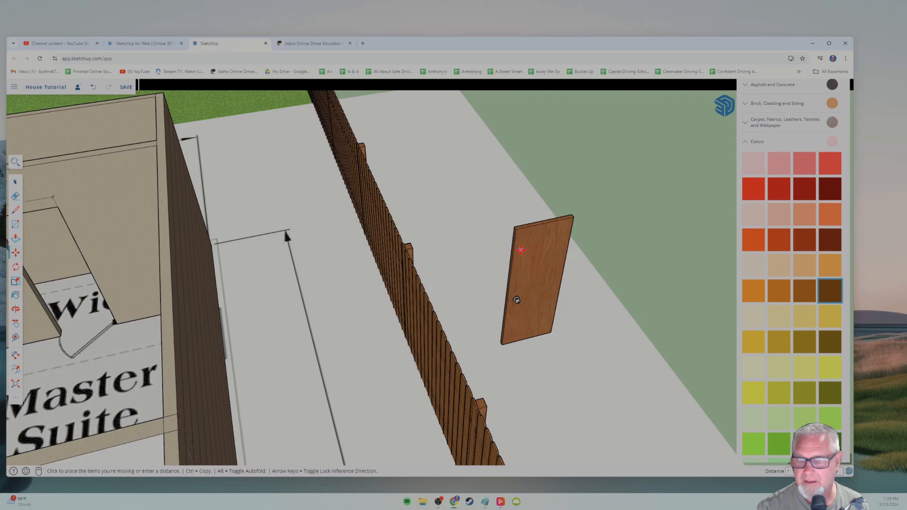
pyautogui.click(521, 250)
# Move the door copy from beyond the fence into the Master Suite, in front of the Wic doorway.
pyautogui.click(16, 184)
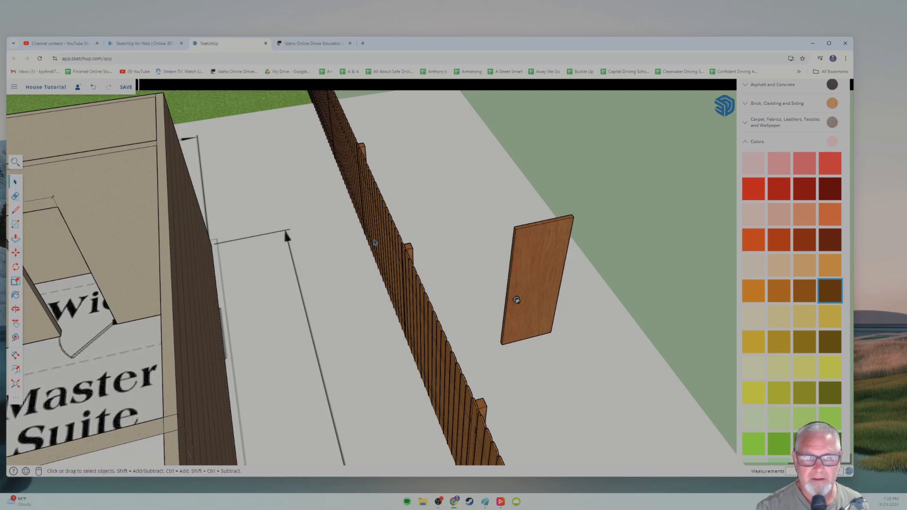
pyautogui.click(556, 253)
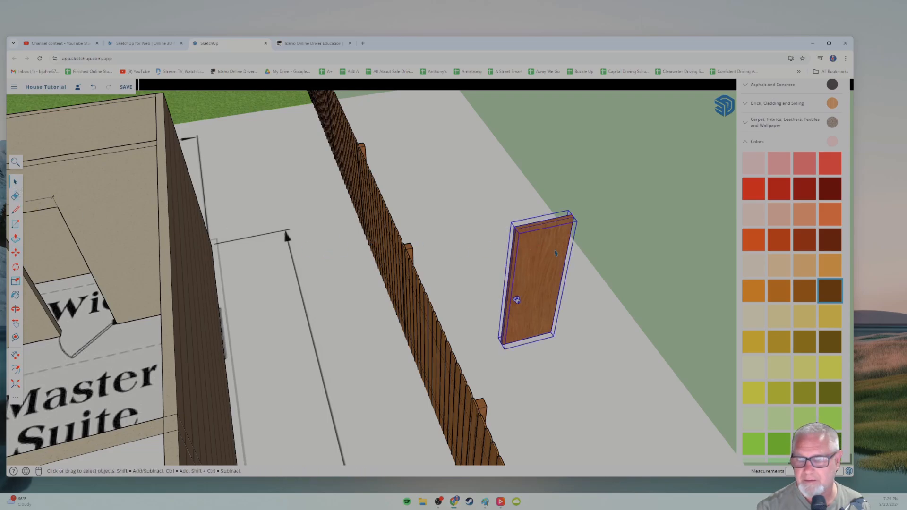
pyautogui.click(15, 254)
pyautogui.click(530, 246)
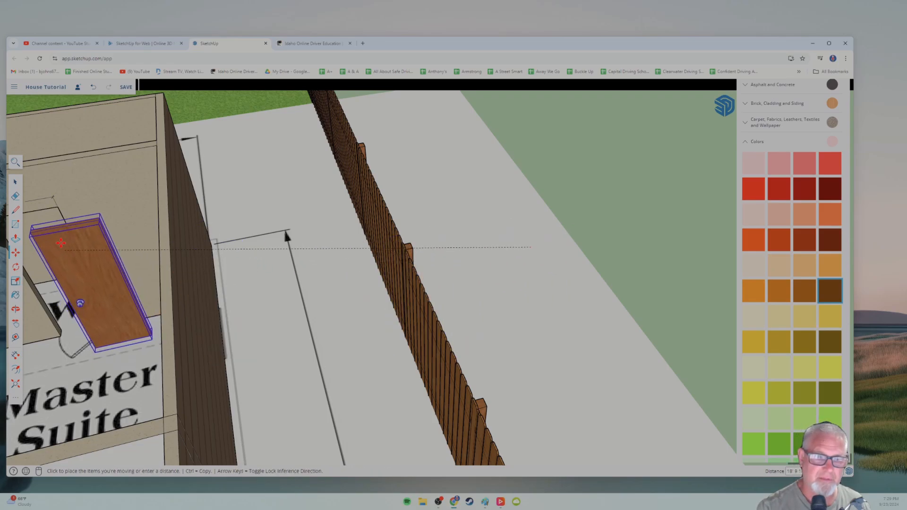
pyautogui.click(70, 264)
# Fit the door into the Wic doorway by moving its upper corner onto the opening's matching upper corner.
pyautogui.scroll(3, 168, 289)
pyautogui.scroll(2, 163, 290)
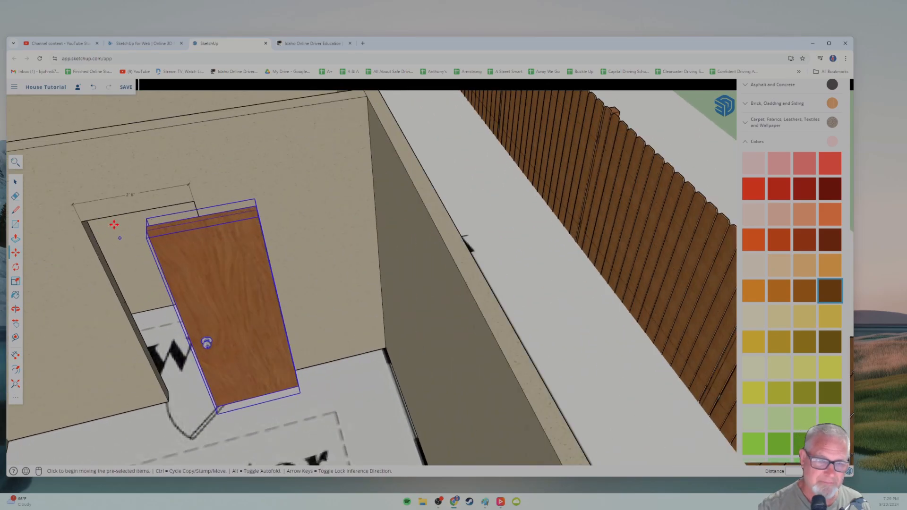
pyautogui.scroll(2, 196, 296)
pyautogui.scroll(2, 193, 297)
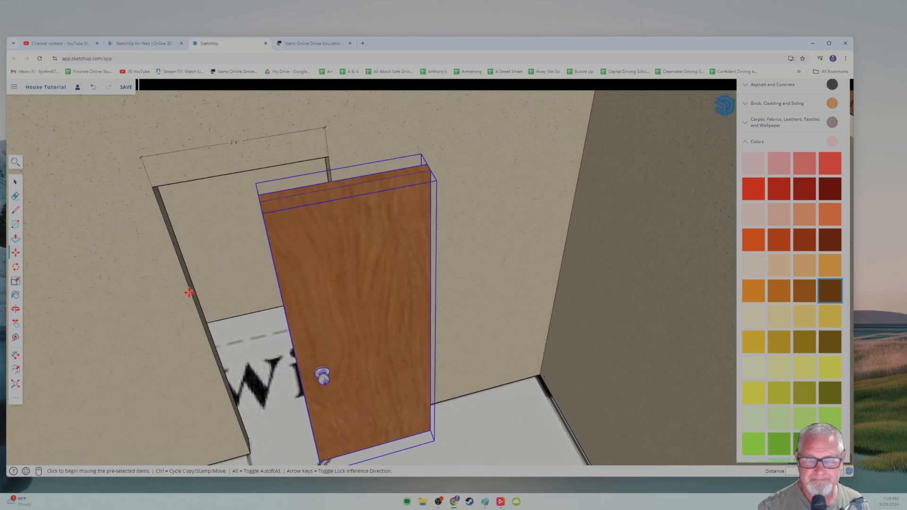
pyautogui.scroll(2, 255, 271)
pyautogui.scroll(2, 267, 269)
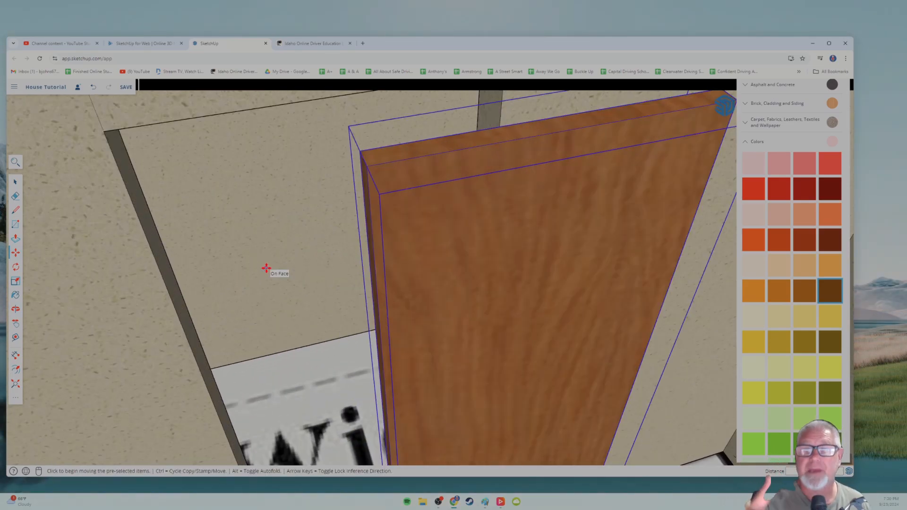
pyautogui.scroll(-3, 262, 273)
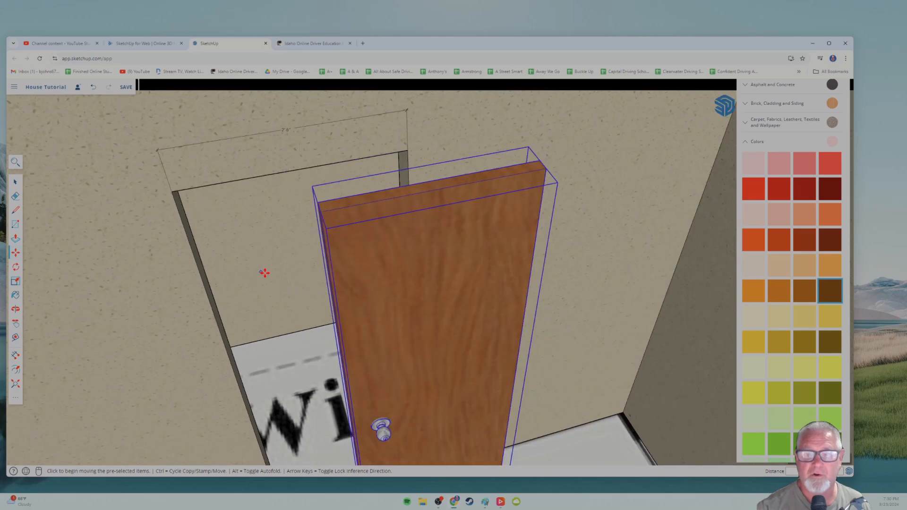
pyautogui.moveTo(263, 273); pyautogui.dragTo(275, 238, button='middle')
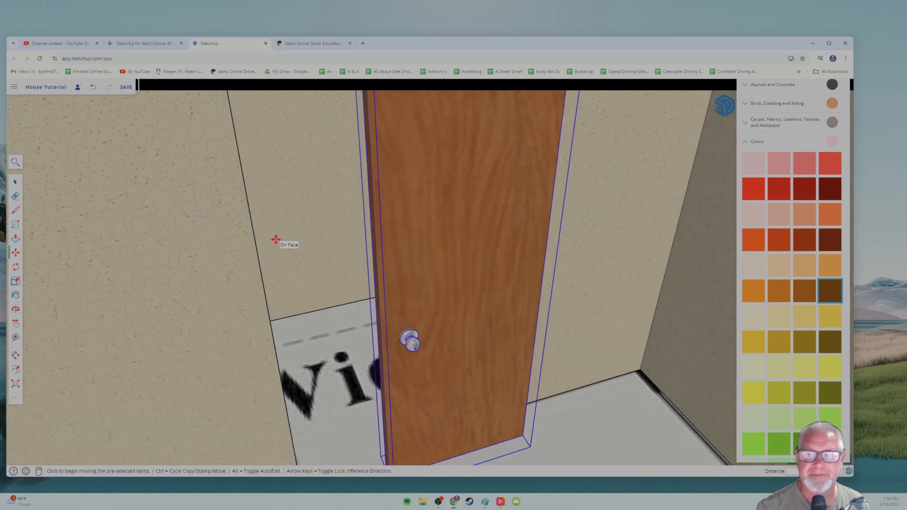
pyautogui.scroll(-3, 261, 300)
pyautogui.scroll(5, 311, 251)
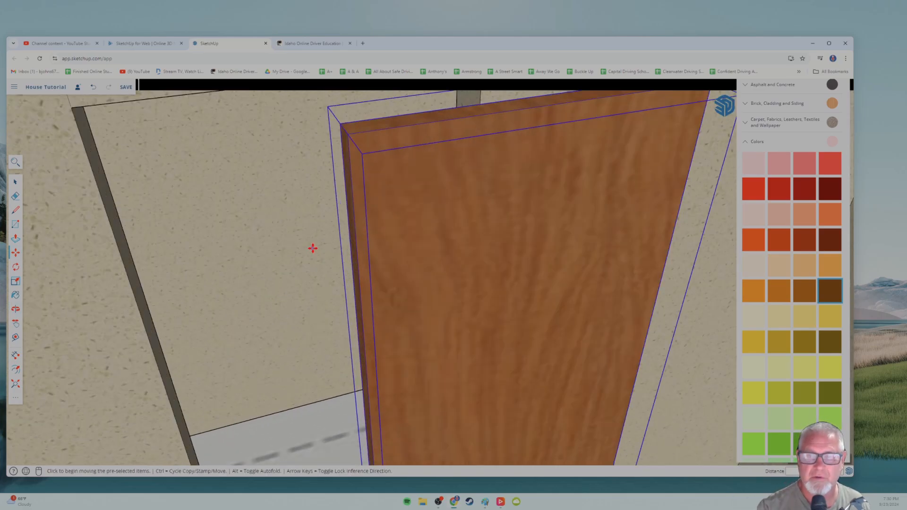
pyautogui.scroll(-3, 291, 245)
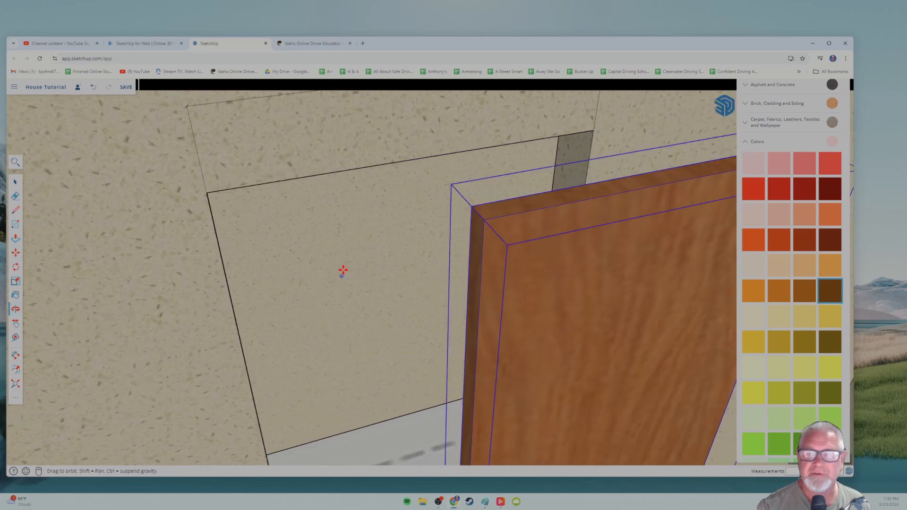
pyautogui.click(485, 221)
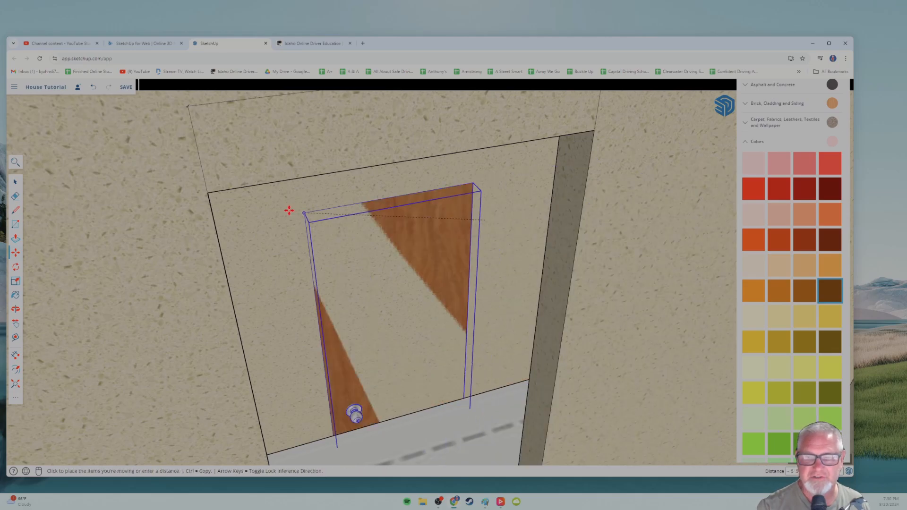
pyautogui.click(206, 194)
# Shift the Wic door slightly through the wall thickness so it sits recessed in its opening, and check both sides.
pyautogui.moveTo(205, 195); pyautogui.dragTo(337, 221, button='middle')
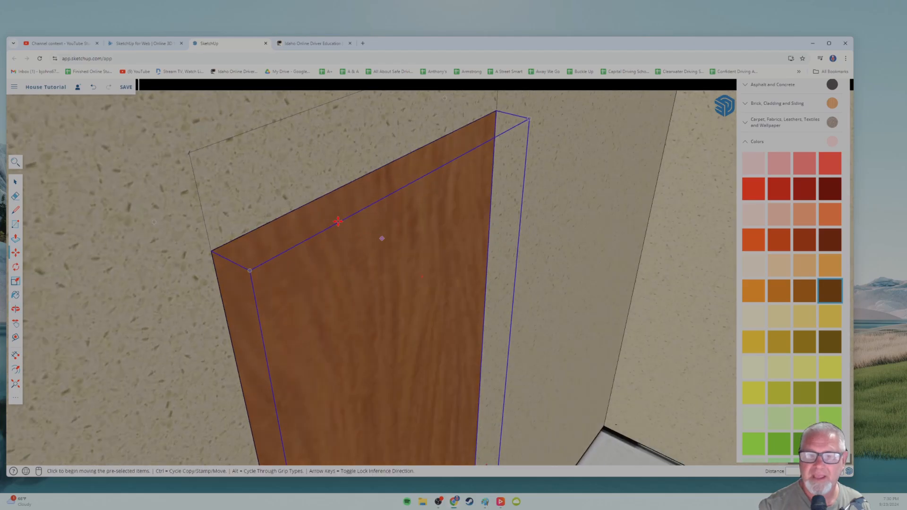
pyautogui.scroll(-8, 255, 272)
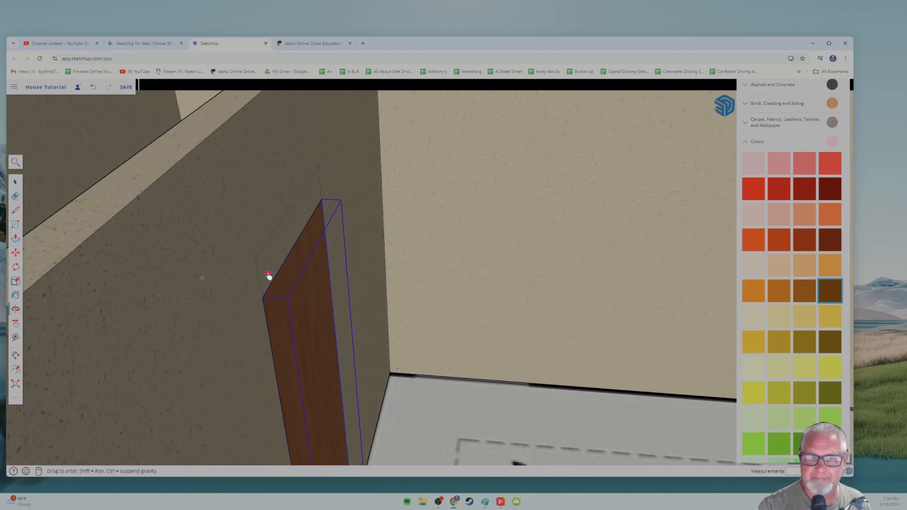
pyautogui.moveTo(268, 276); pyautogui.dragTo(349, 277)
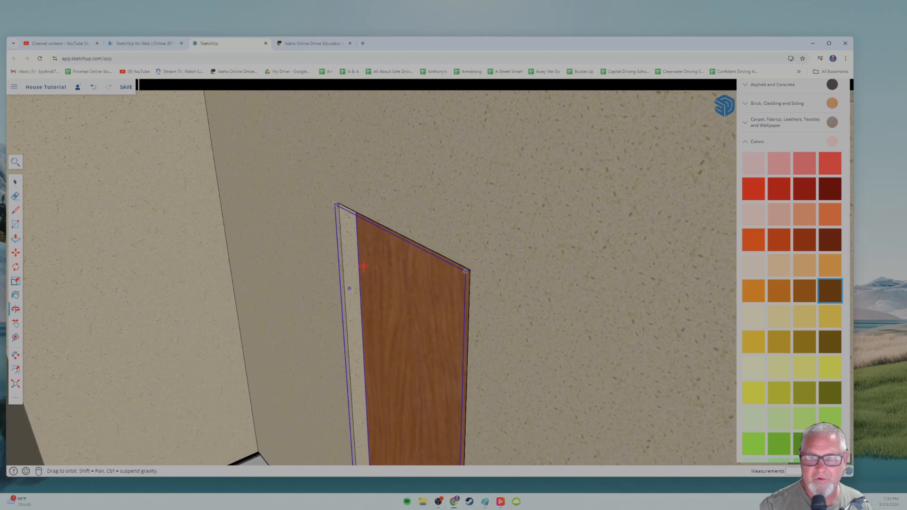
pyautogui.press('m')
pyautogui.scroll(6, 362, 275)
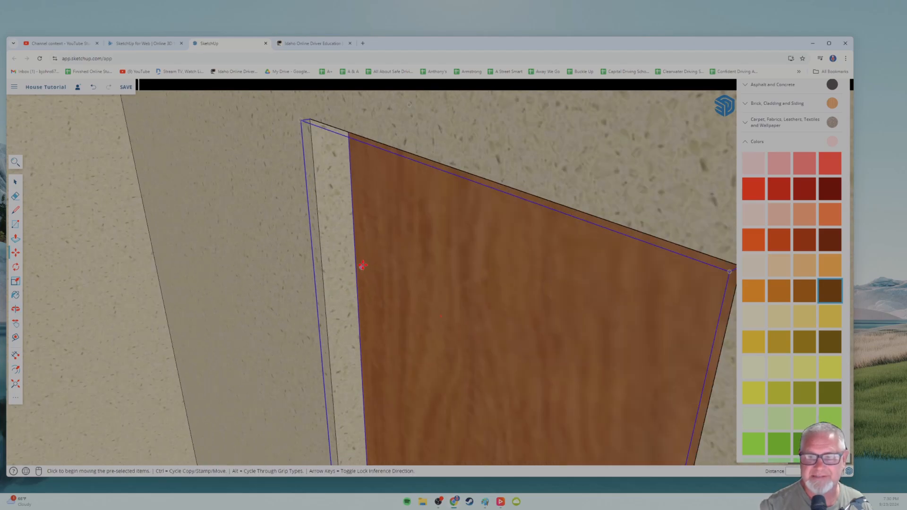
pyautogui.click(376, 203)
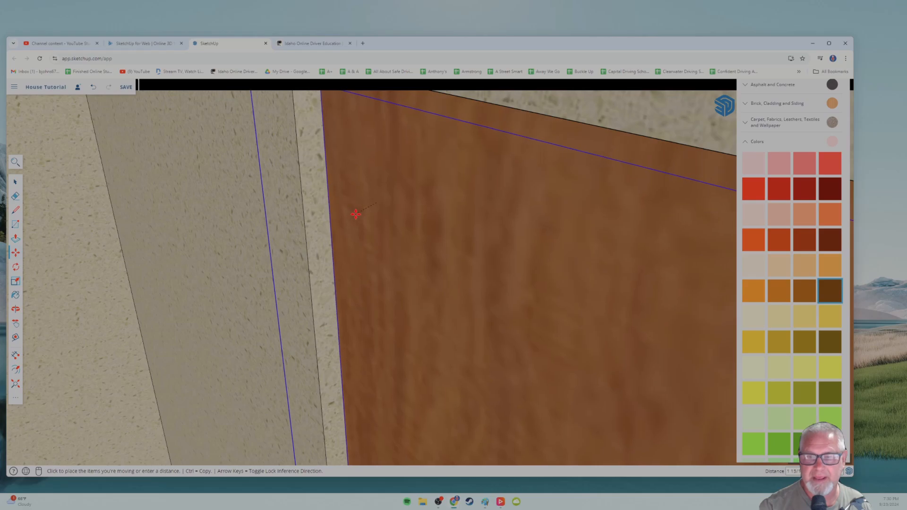
pyautogui.scroll(-10, 366, 233)
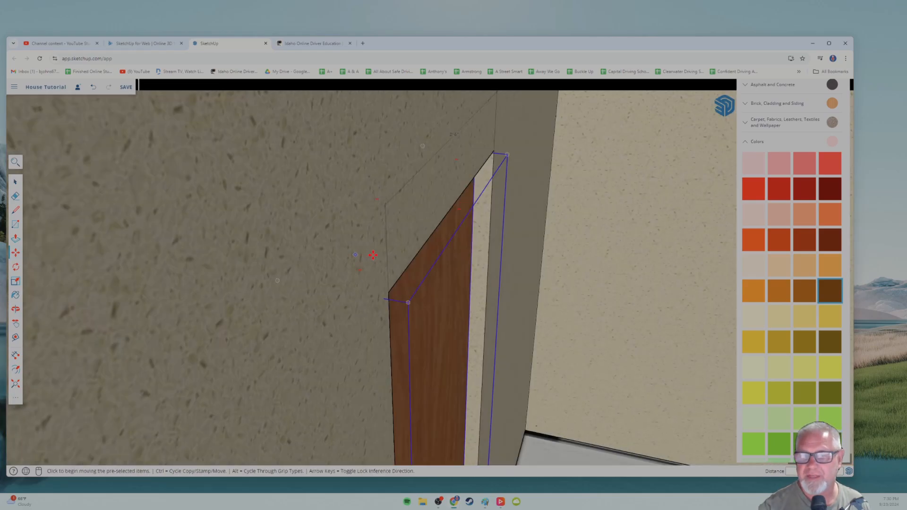
pyautogui.scroll(-3, 373, 255)
pyautogui.moveTo(439, 271); pyautogui.dragTo(348, 292, button='middle')
pyautogui.scroll(-4, 424, 269)
pyautogui.scroll(4, 236, 276)
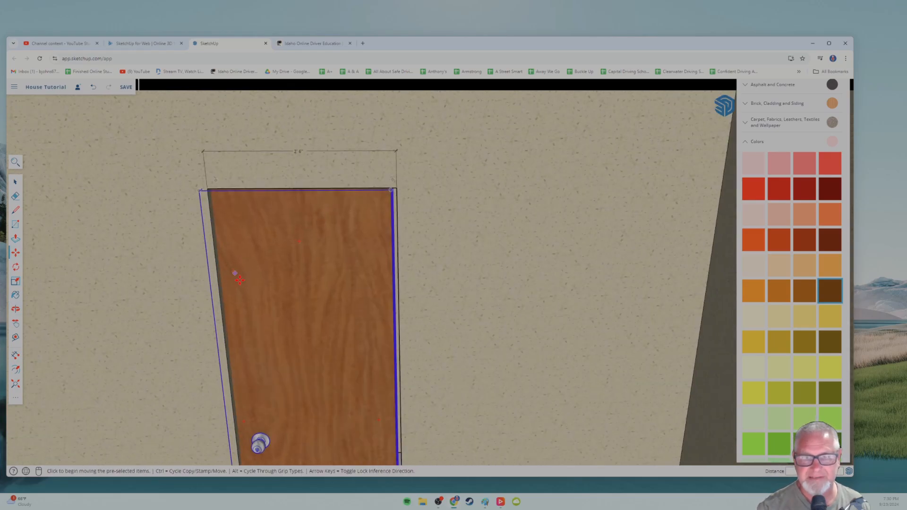
# Move the next door from beyond the fence into the house, at the hallway doorway into the Master Suite.
pyautogui.scroll(-7, 269, 302)
pyautogui.keyDown('shift'); pyautogui.moveTo(289, 260); pyautogui.dragTo(282, 221, button='middle'); pyautogui.keyUp('shift')
pyautogui.press('m')
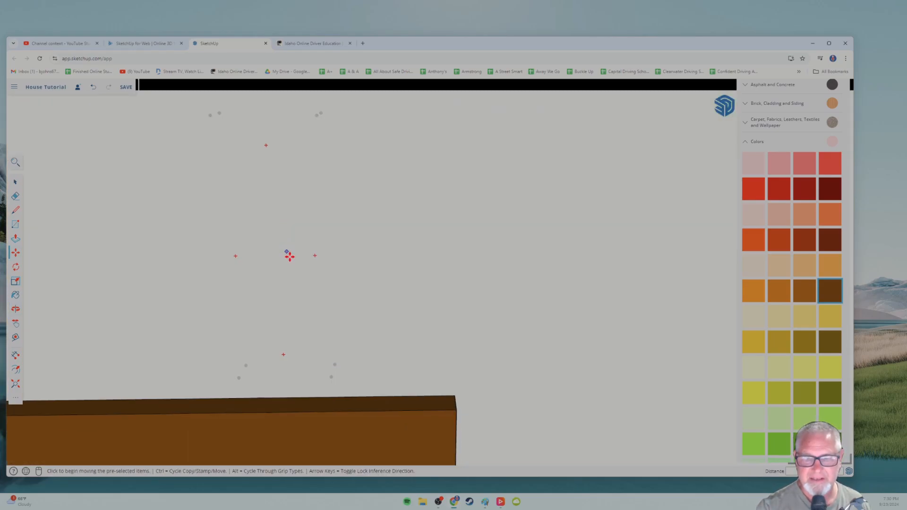
pyautogui.scroll(-10, 292, 262)
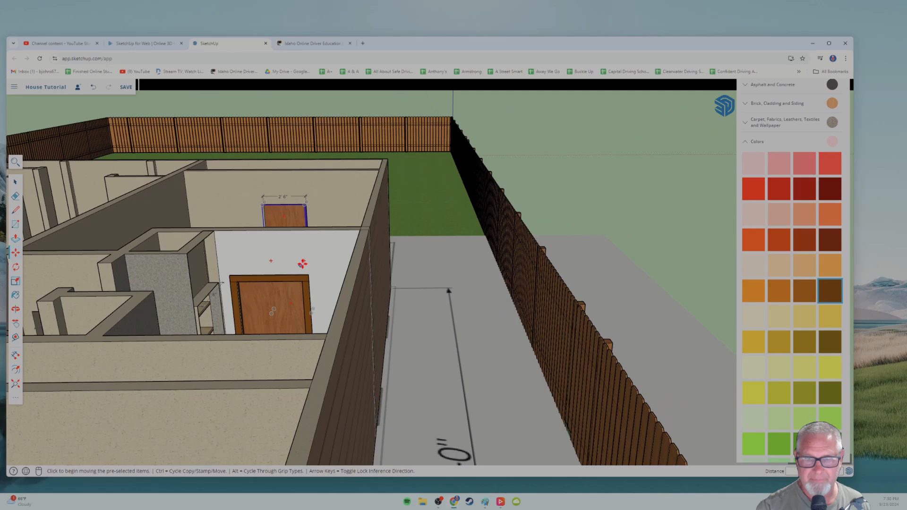
pyautogui.moveTo(300, 266)
pyautogui.mouseDown(button='middle')
pyautogui.moveTo(319, 280)
pyautogui.moveTo(315, 270)
pyautogui.mouseUp(button='middle')
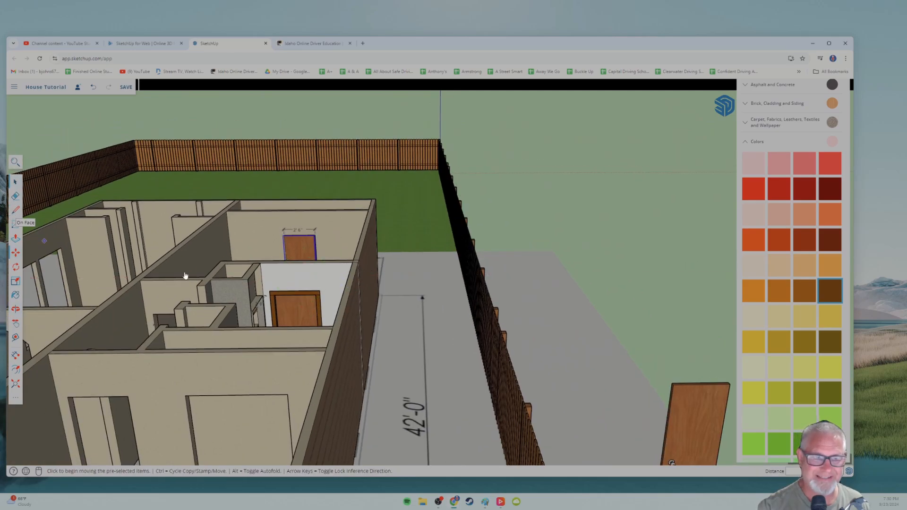
pyautogui.press('space')
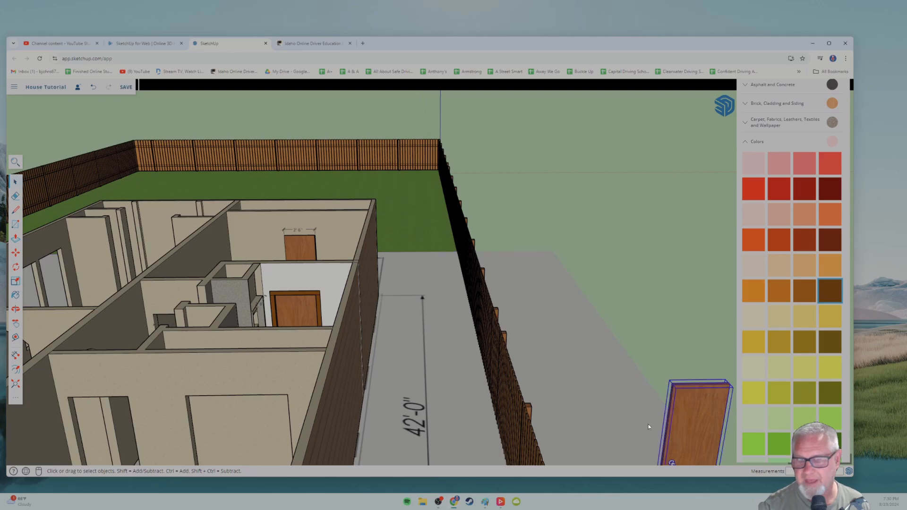
pyautogui.moveTo(648, 425); pyautogui.dragTo(170, 338, button='middle')
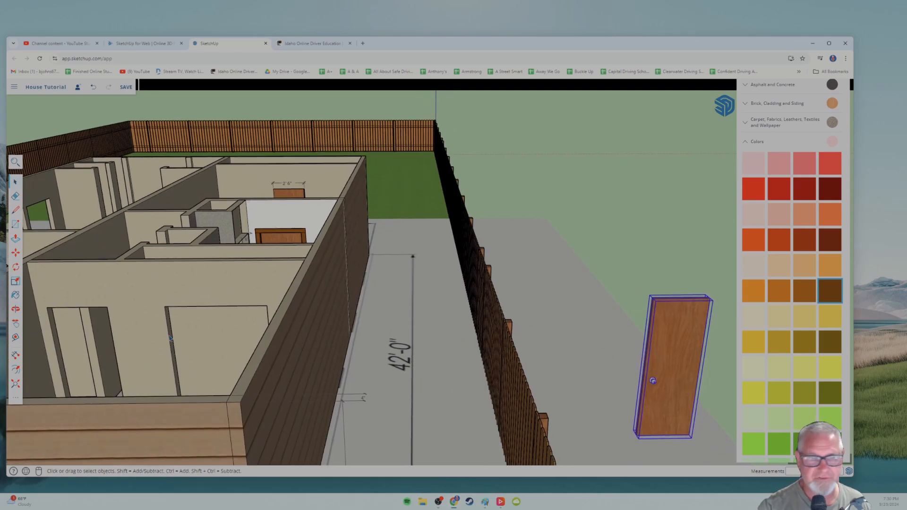
pyautogui.click(16, 253)
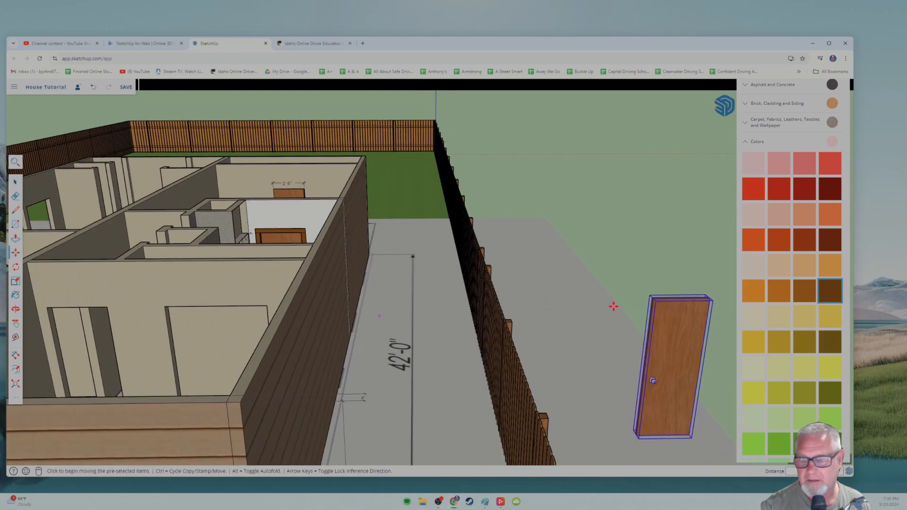
pyautogui.click(663, 335)
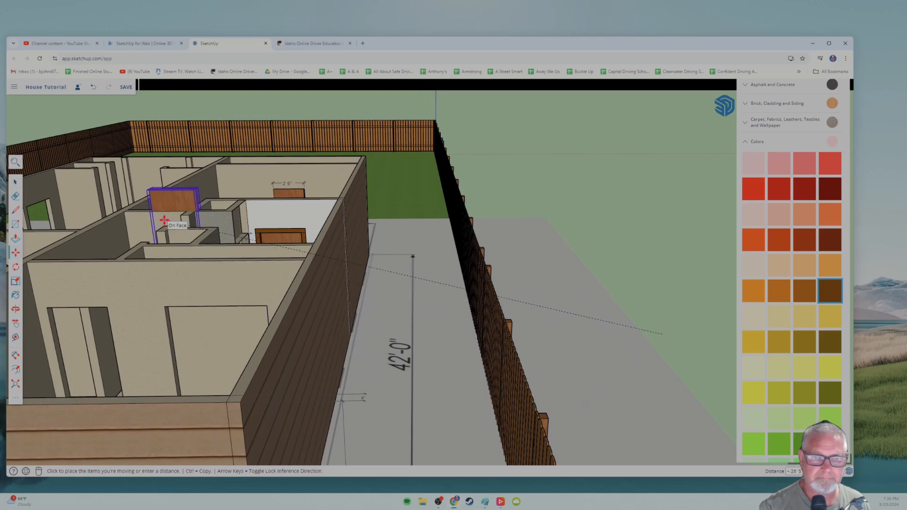
pyautogui.click(149, 229)
# Fit the door into the hallway doorway by moving its upper corner onto the opening's matching upper corner.
pyautogui.moveTo(198, 307); pyautogui.dragTo(173, 315, button='middle')
pyautogui.scroll(5, 173, 312)
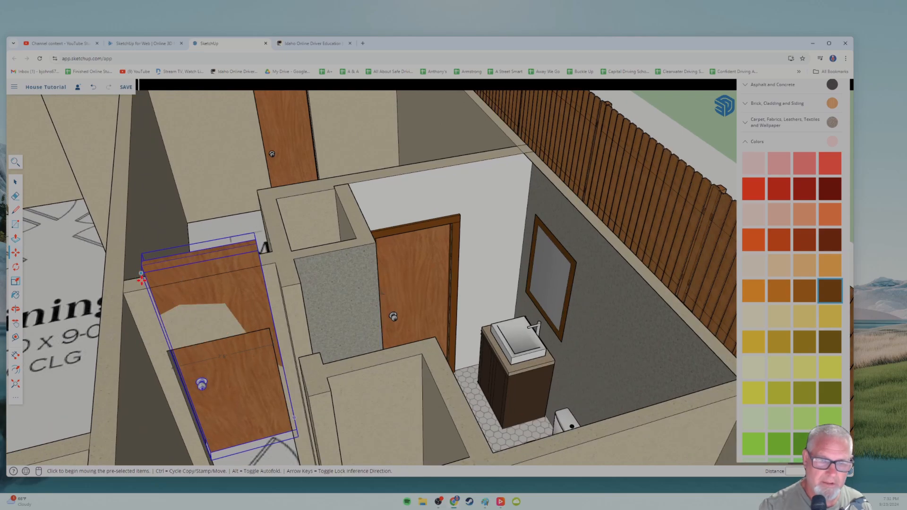
pyautogui.scroll(3, 142, 280)
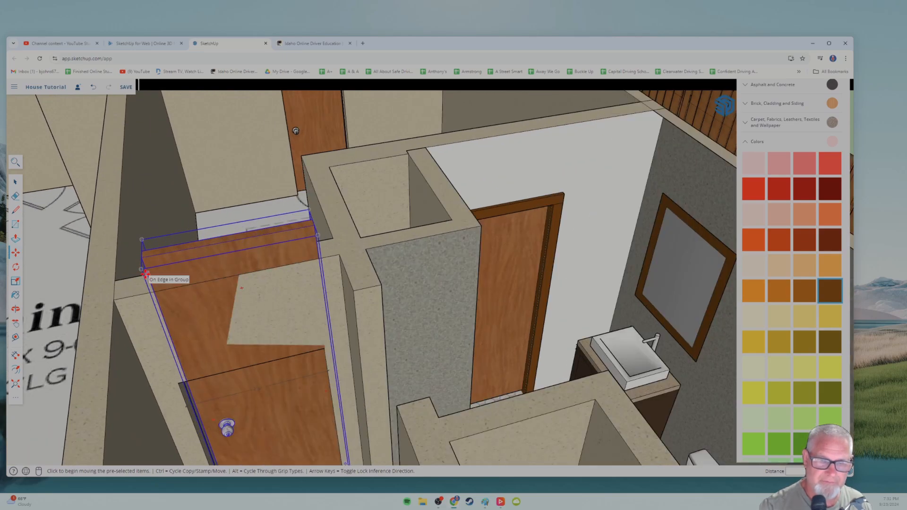
pyautogui.keyDown('shift'); pyautogui.moveTo(142, 303); pyautogui.dragTo(154, 277, button='middle'); pyautogui.keyUp('shift')
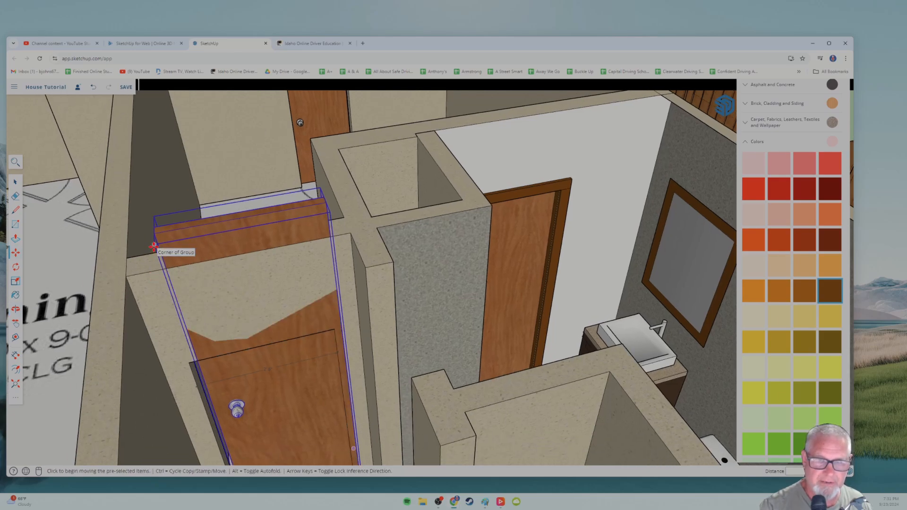
pyautogui.click(163, 281)
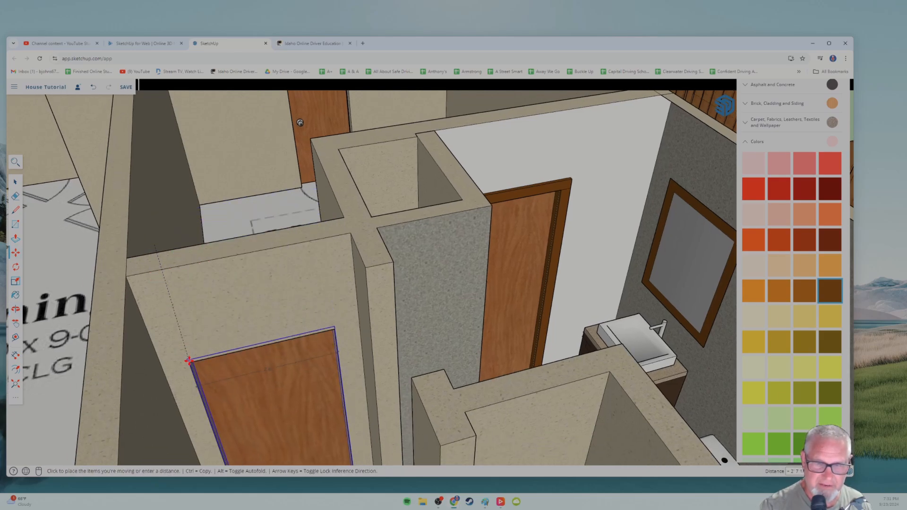
pyautogui.click(188, 361)
# Shift the hallway door slightly through the wall thickness so it sits recessed in its opening.
pyautogui.moveTo(184, 397); pyautogui.dragTo(418, 302, button='middle')
pyautogui.scroll(6, 456, 291)
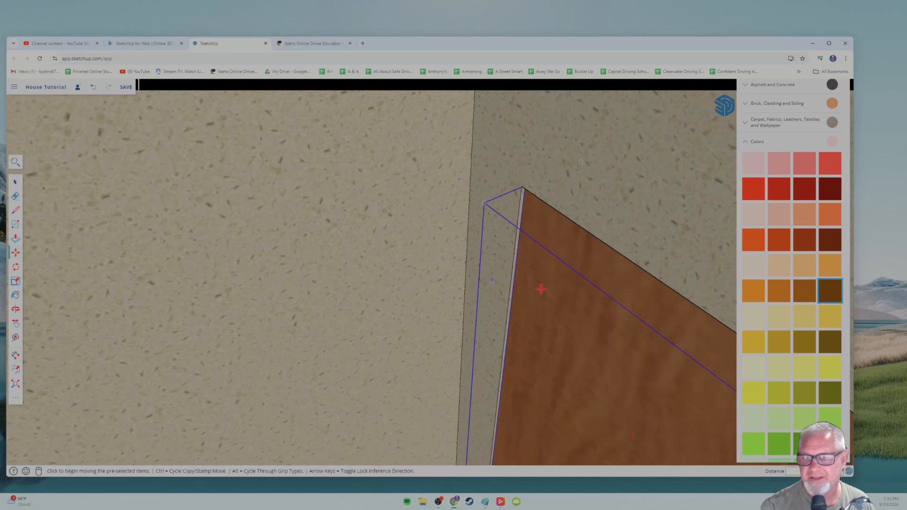
pyautogui.click(543, 283)
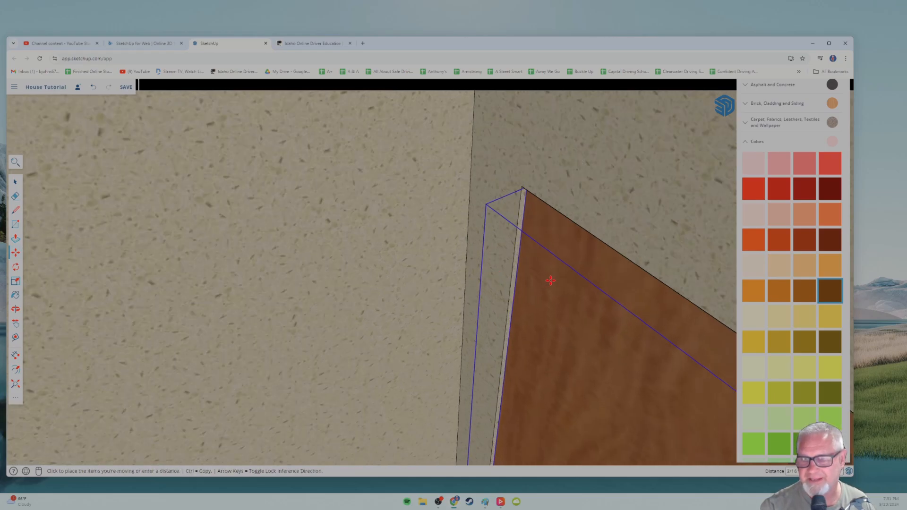
pyautogui.moveTo(521, 307); pyautogui.dragTo(293, 298, button='middle')
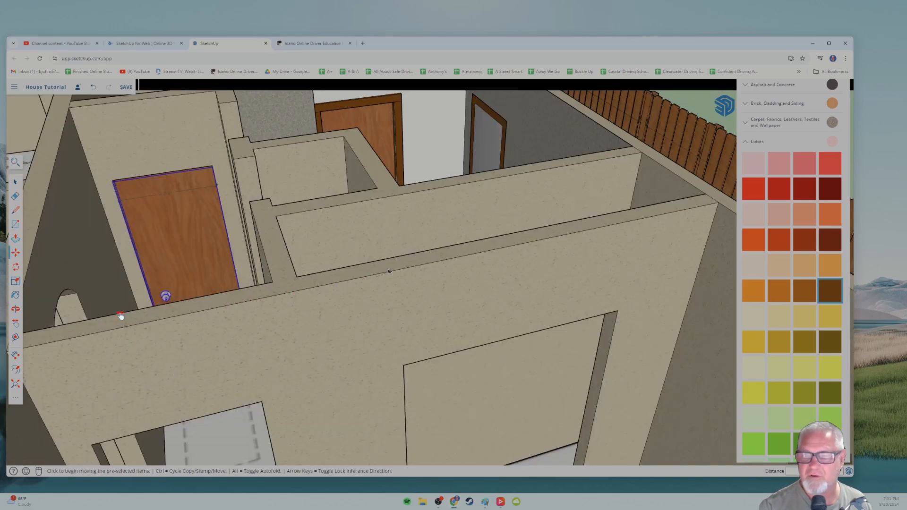
# Check the area beyond the fence and around the house for a spare door copy and for doorways still without a door.
pyautogui.keyDown('shift'); pyautogui.moveTo(390, 271); pyautogui.dragTo(121, 316, button='middle'); pyautogui.keyUp('shift')
pyautogui.keyDown('shift'); pyautogui.moveTo(359, 269); pyautogui.dragTo(102, 304, button='middle'); pyautogui.keyUp('shift')
pyautogui.keyDown('shift'); pyautogui.moveTo(291, 274); pyautogui.dragTo(99, 261, button='middle'); pyautogui.keyUp('shift')
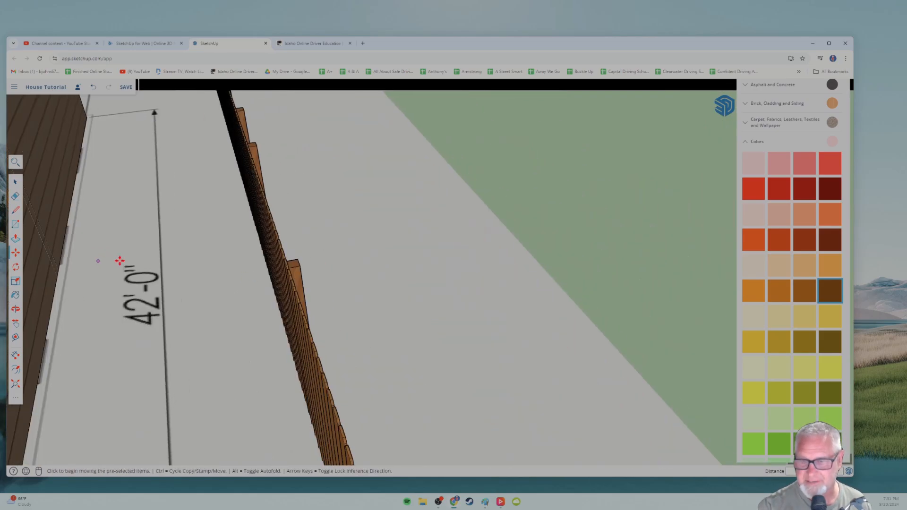
pyautogui.scroll(-8, 120, 260)
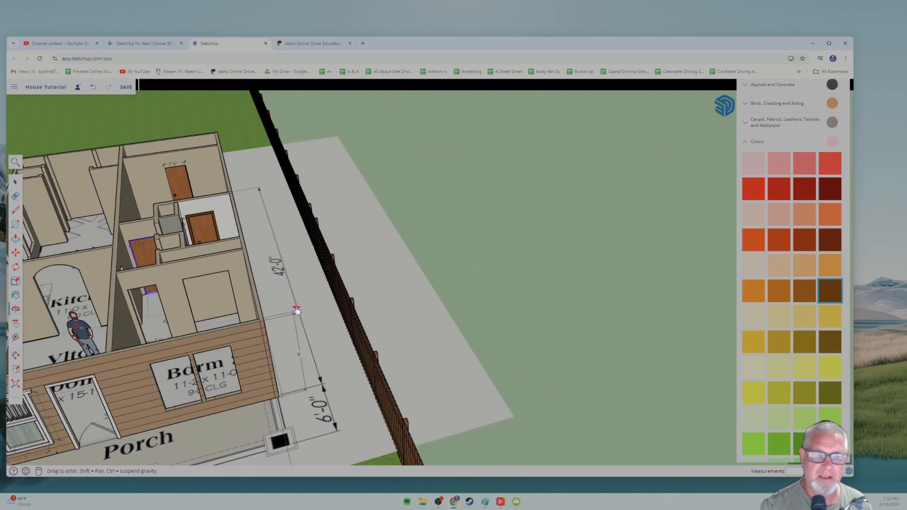
pyautogui.moveTo(232, 291); pyautogui.dragTo(188, 265, button='middle')
pyautogui.scroll(-9, 265, 302)
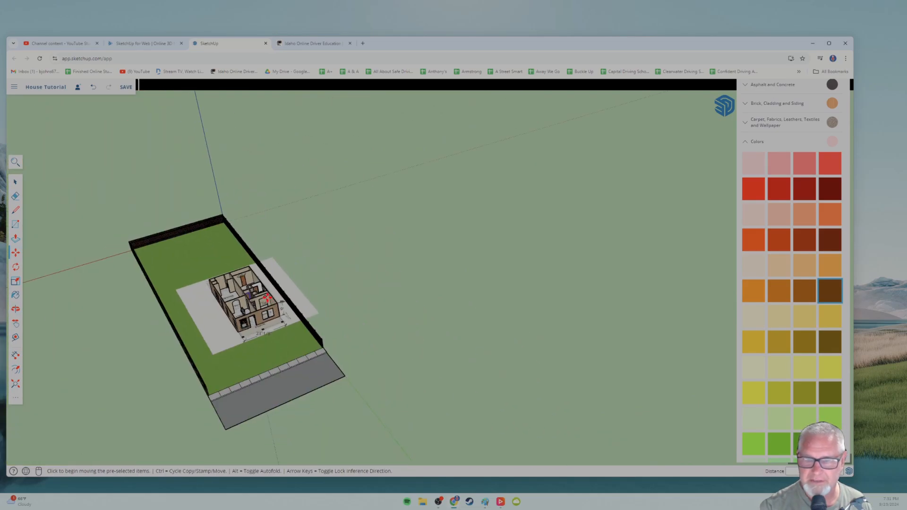
pyautogui.scroll(-2, 267, 298)
pyautogui.scroll(10, 267, 298)
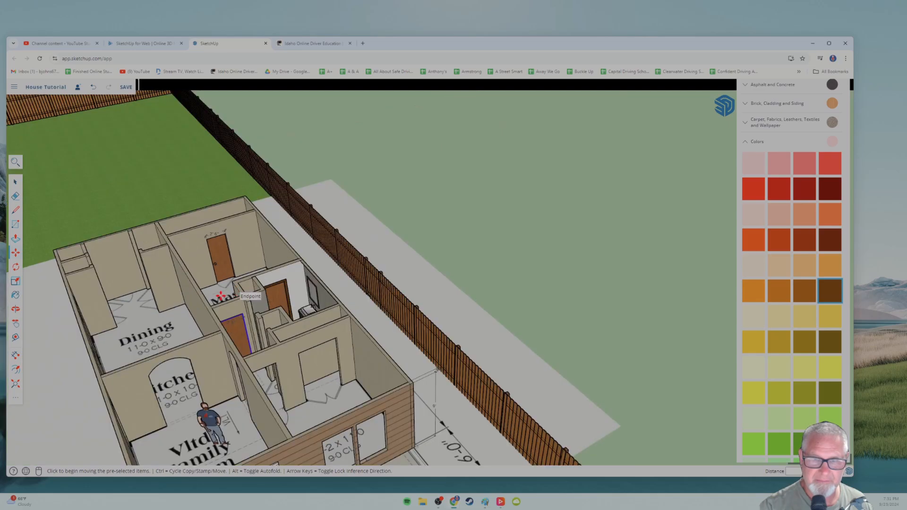
pyautogui.moveTo(219, 297); pyautogui.dragTo(140, 280, button='middle')
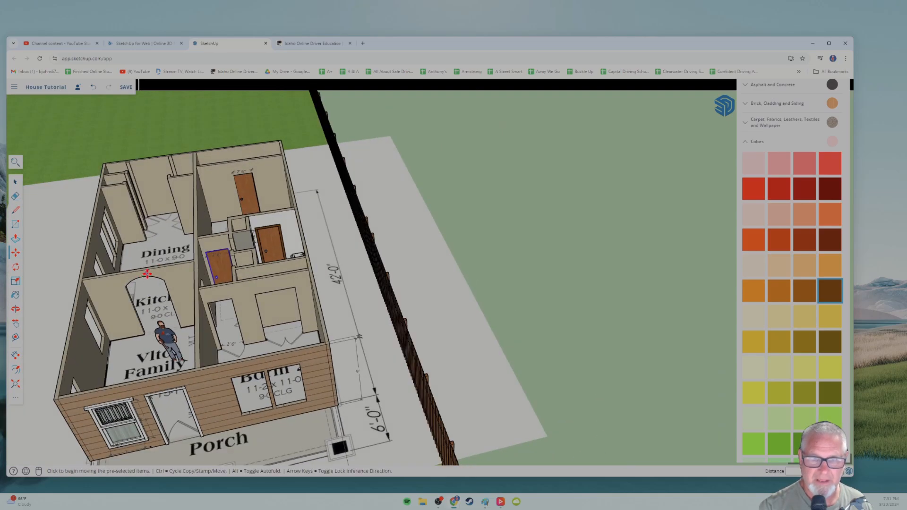
pyautogui.hotkey('shift', 'z')
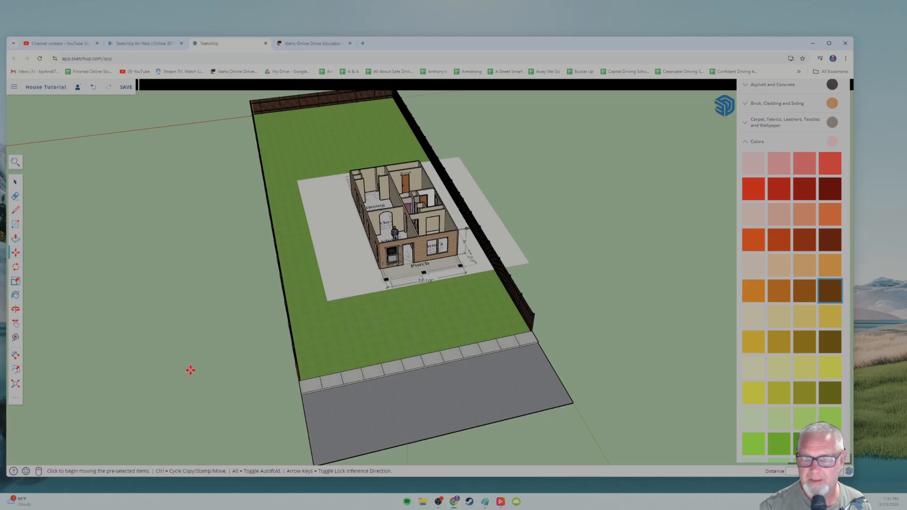
pyautogui.scroll(8, 313, 270)
pyautogui.keyDown('shift'); pyautogui.moveTo(359, 241); pyautogui.dragTo(221, 367, button='middle'); pyautogui.keyUp('shift')
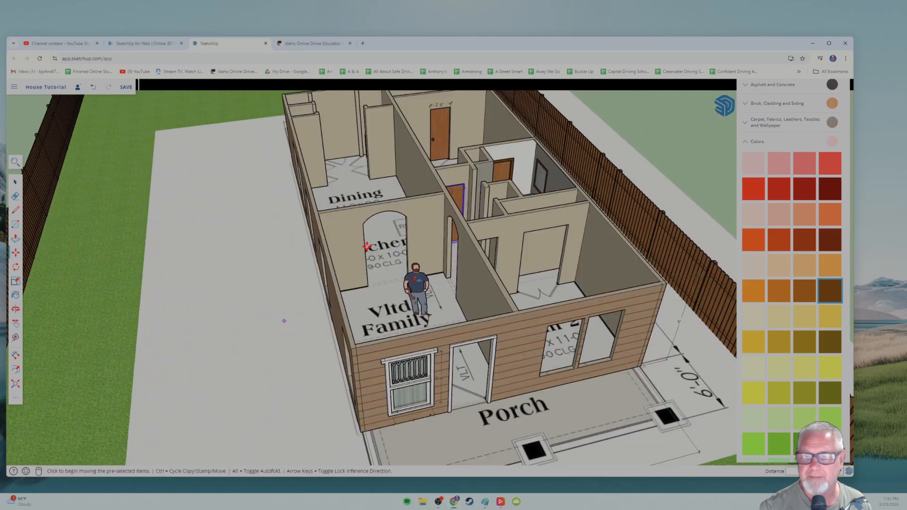
pyautogui.keyDown('shift'); pyautogui.moveTo(367, 247); pyautogui.dragTo(239, 322, button='middle'); pyautogui.keyUp('shift')
# Copy the hallway door and paste the duplicate at the empty Bdrm 2 doorway.
pyautogui.press('m')
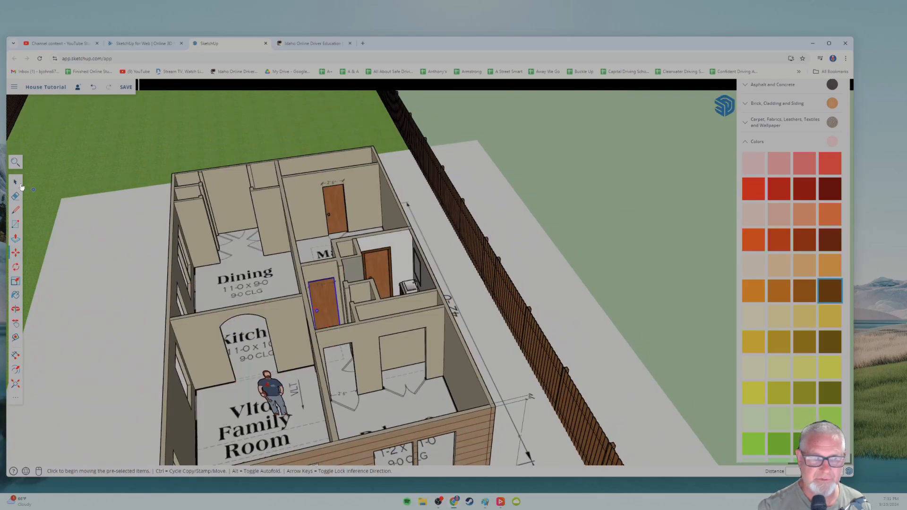
pyautogui.press('space')
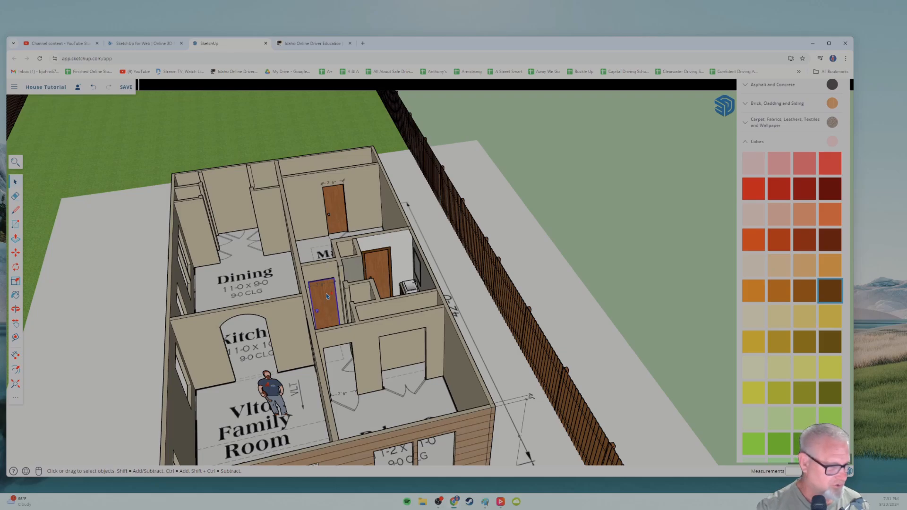
pyautogui.hotkey('ctrl', 'c')
pyautogui.hotkey('ctrl', 'v')
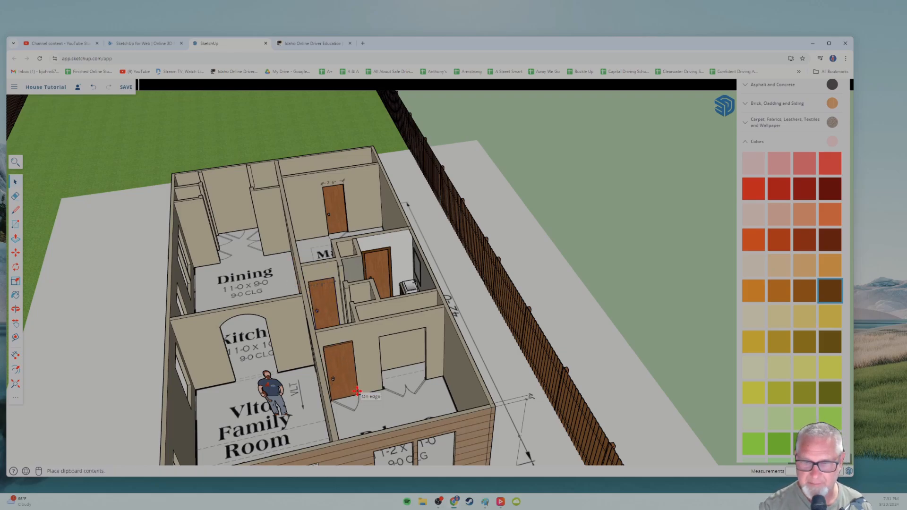
pyautogui.click(357, 392)
# Fit the pasted door into the Bdrm 2 doorway by moving its upper corner onto the opening's matching upper corner.
pyautogui.scroll(6, 359, 392)
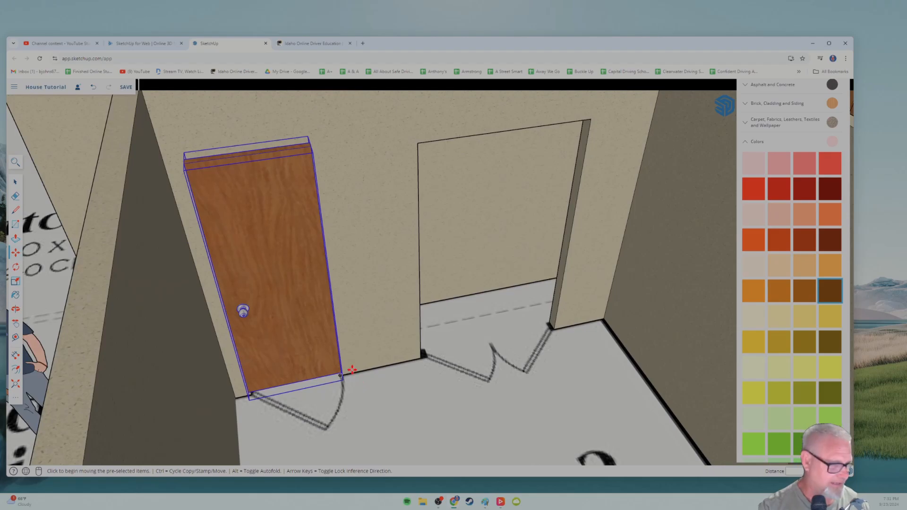
pyautogui.moveTo(441, 419); pyautogui.dragTo(324, 336, button='middle')
pyautogui.scroll(6, 369, 315)
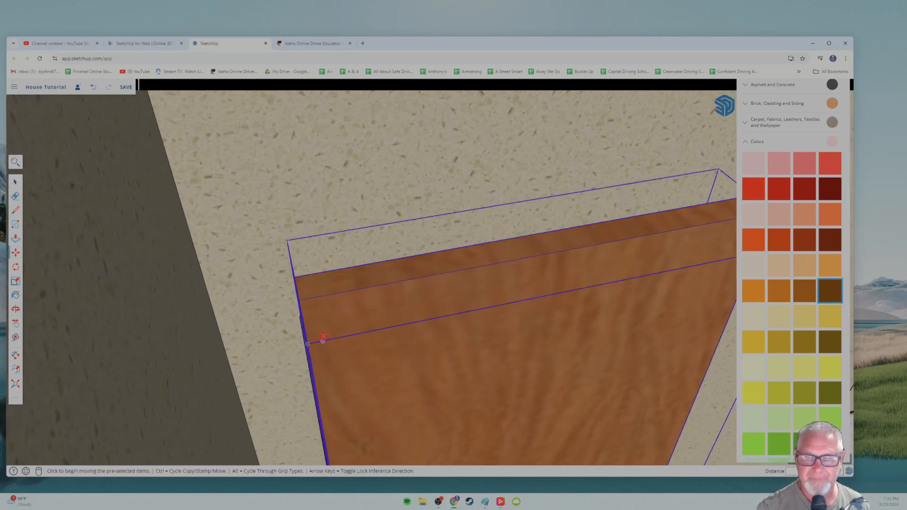
pyautogui.scroll(-8, 302, 359)
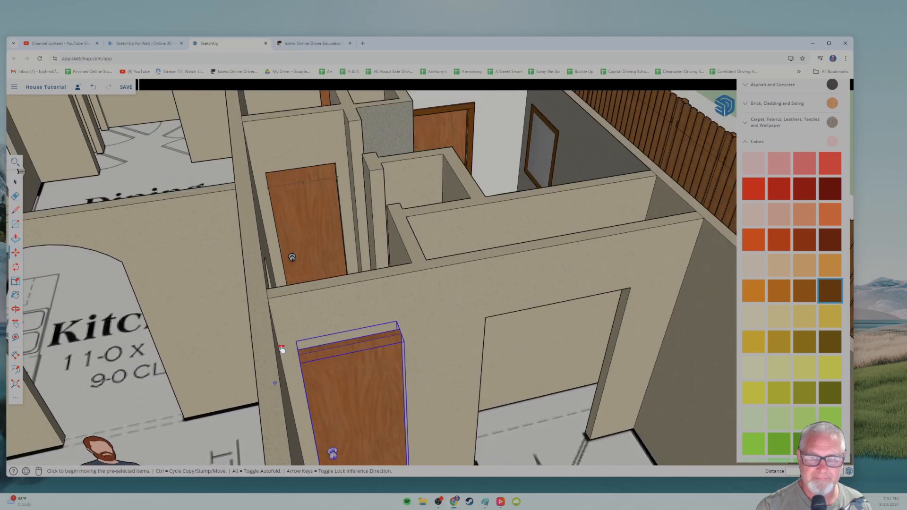
pyautogui.press('m')
pyautogui.keyDown('shift'); pyautogui.moveTo(317, 306); pyautogui.dragTo(303, 384, button='middle'); pyautogui.keyUp('shift')
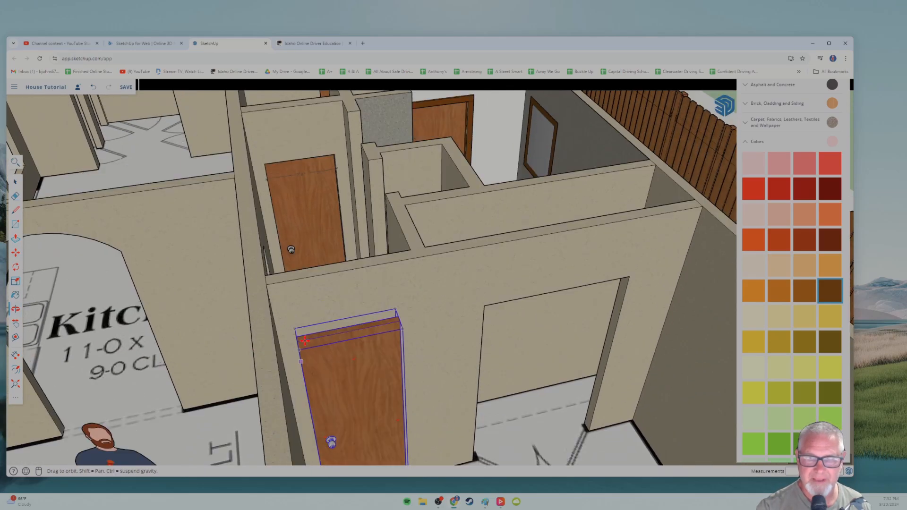
pyautogui.scroll(8, 308, 328)
pyautogui.moveTo(301, 347); pyautogui.dragTo(335, 263, button='middle')
pyautogui.scroll(-6, 307, 314)
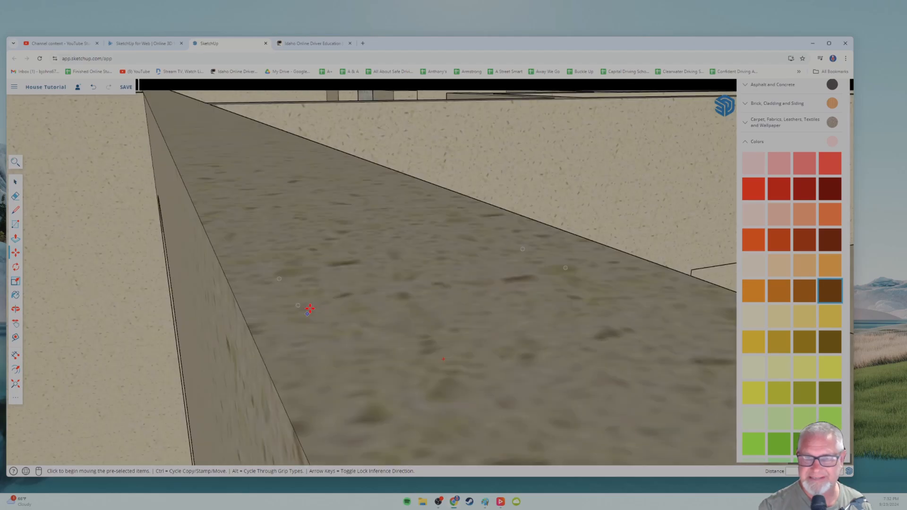
pyautogui.moveTo(322, 318); pyautogui.dragTo(257, 337, button='middle')
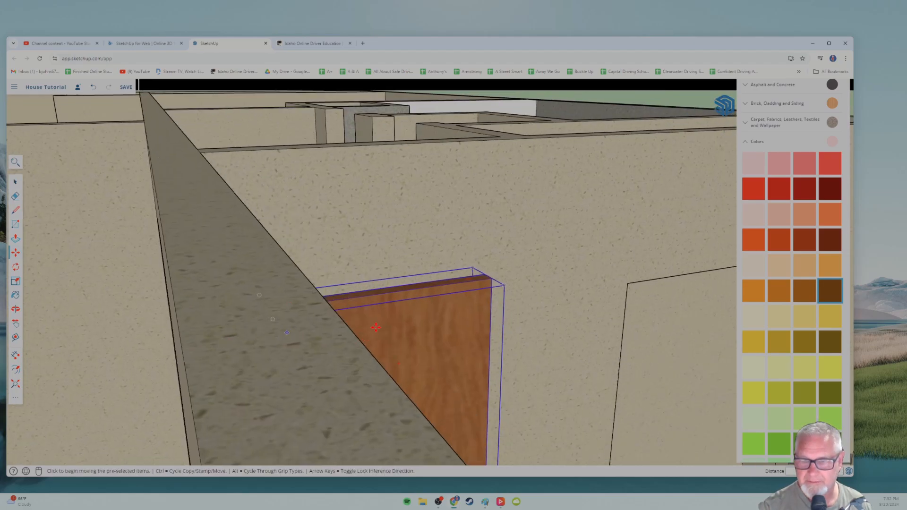
pyautogui.scroll(5, 393, 306)
pyautogui.moveTo(395, 306); pyautogui.dragTo(158, 301, button='middle')
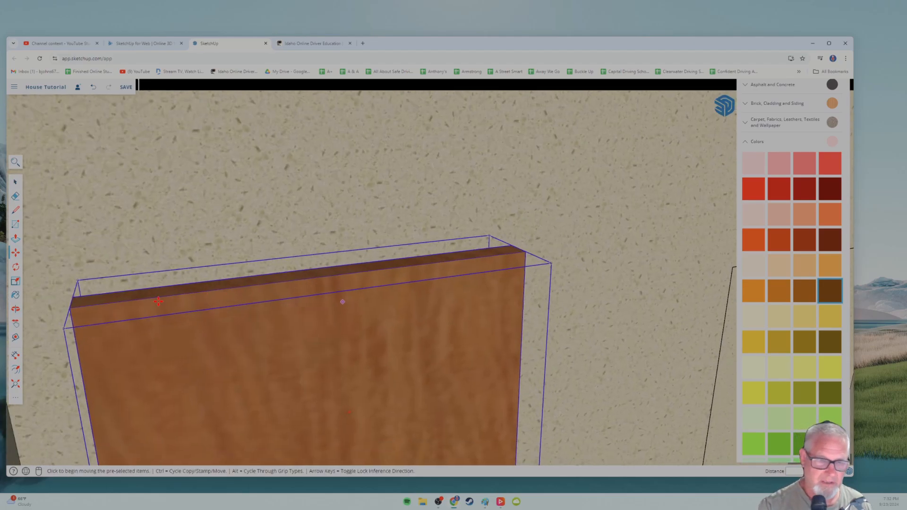
pyautogui.click(70, 310)
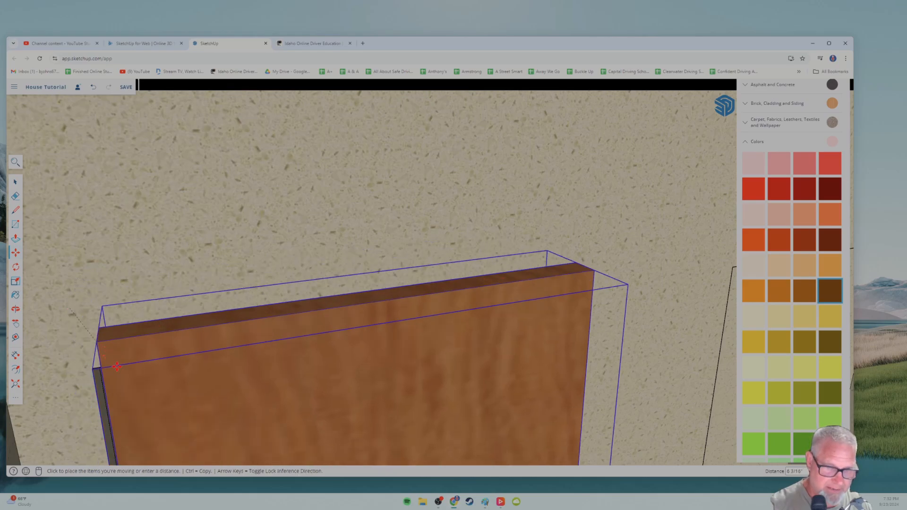
pyautogui.click(92, 368)
# Shift the Bdrm 2 door about 1 13/16" along the green axis so it sits recessed in its opening, and check the result.
pyautogui.moveTo(181, 394); pyautogui.dragTo(247, 406, button='middle')
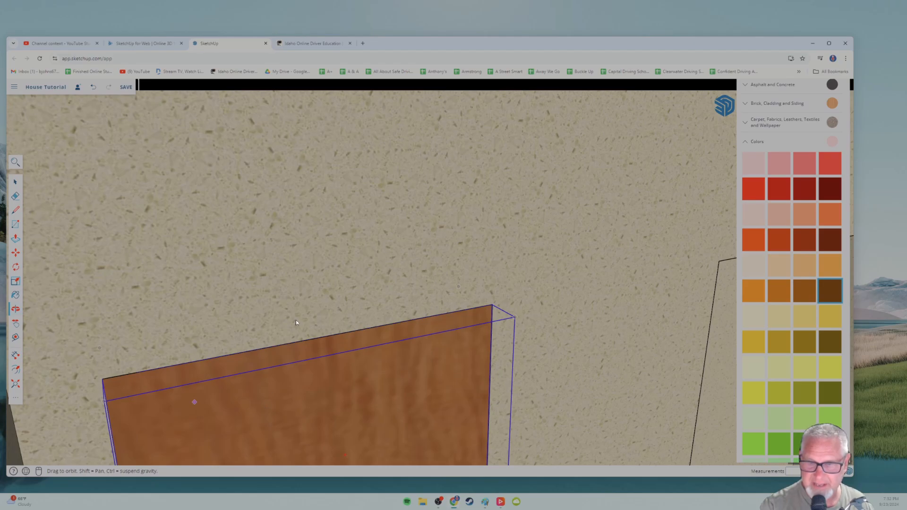
pyautogui.moveTo(296, 323); pyautogui.dragTo(361, 304, button='middle')
pyautogui.scroll(5, 360, 304)
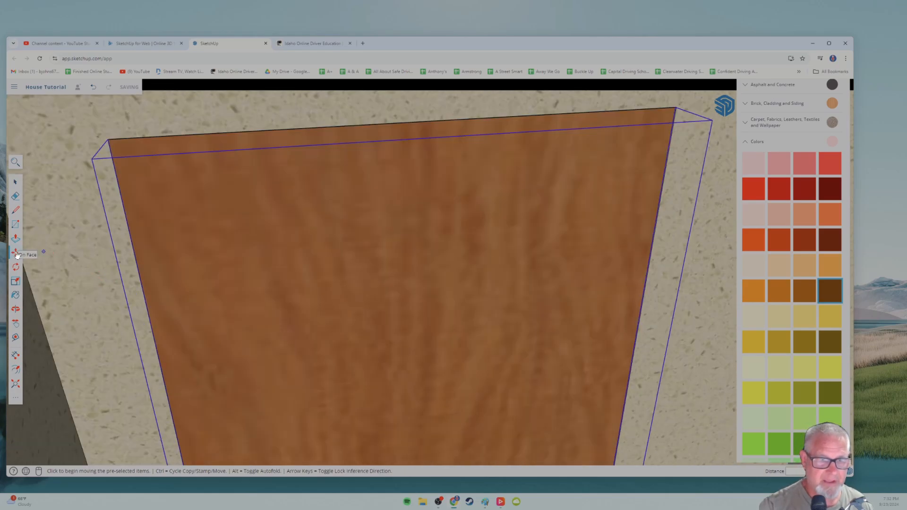
pyautogui.click(228, 286)
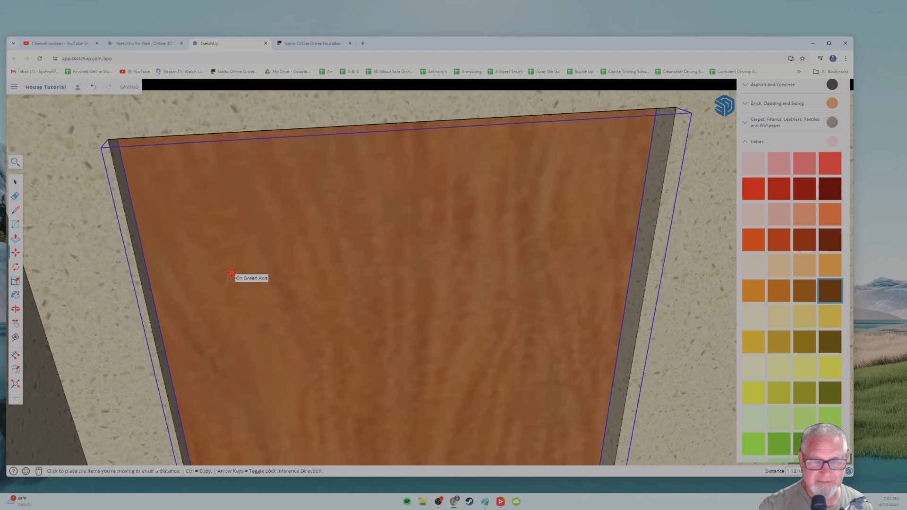
pyautogui.click(148, 258)
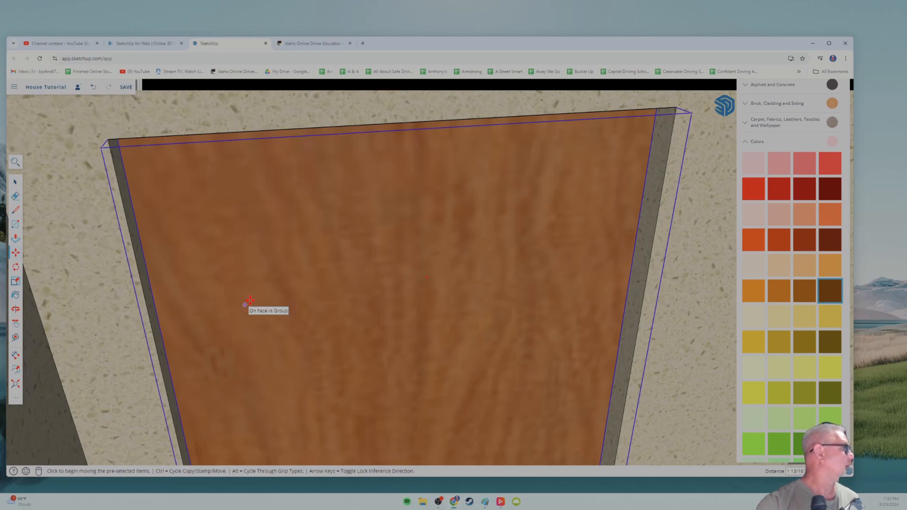
pyautogui.scroll(-10, 237, 290)
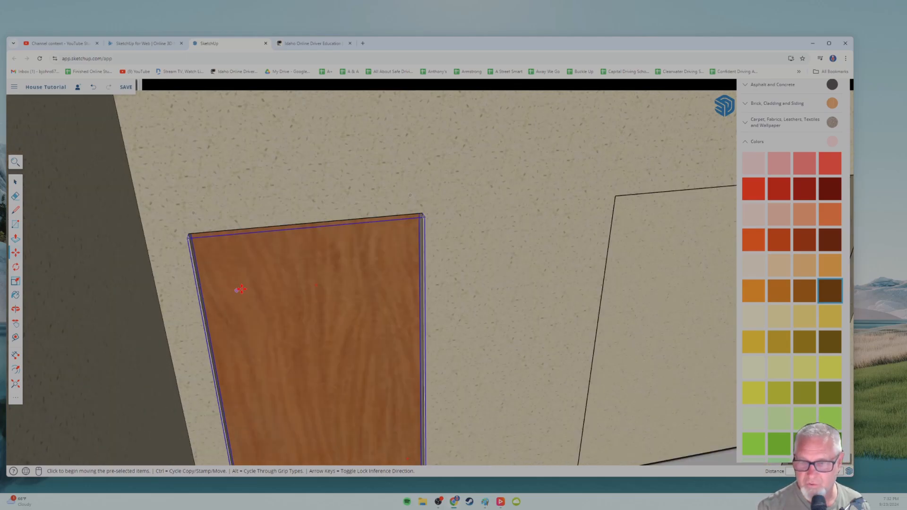
pyautogui.scroll(-3, 275, 316)
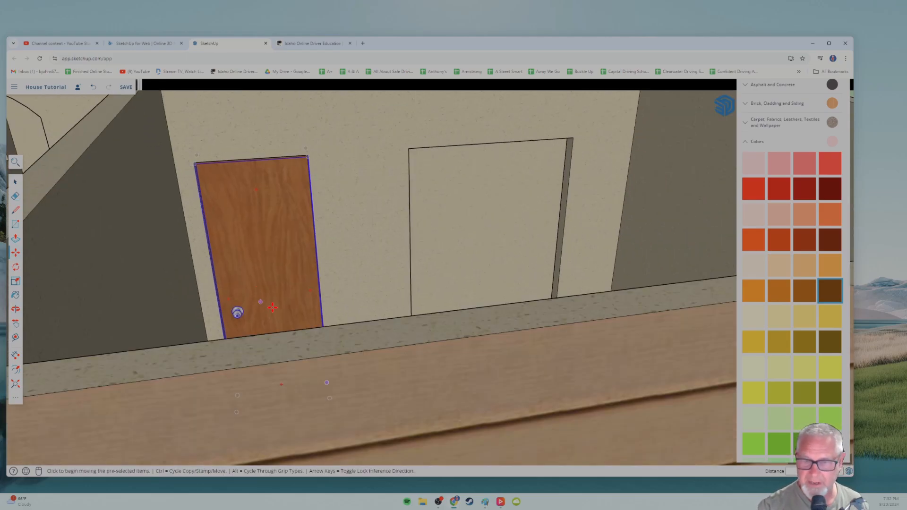
pyautogui.scroll(-6, 278, 300)
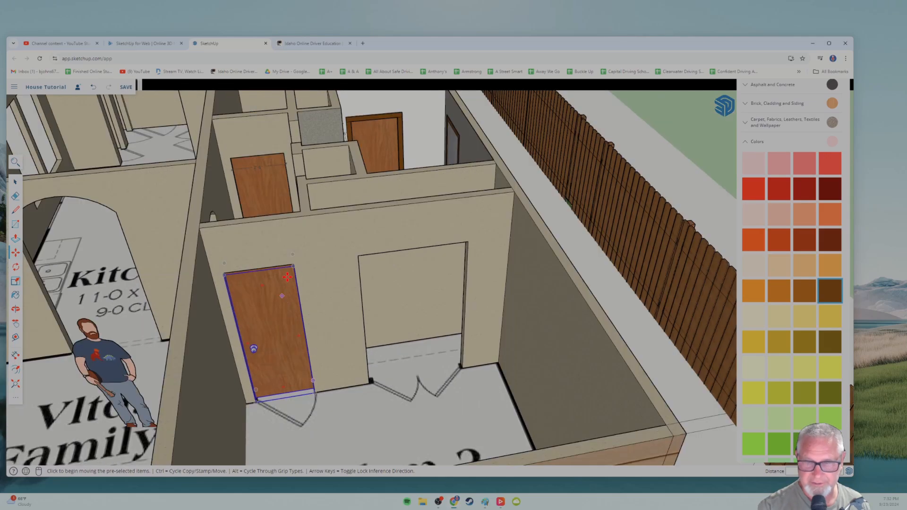
# Draw a 3" line on the Master Suite wall, running outward from the door opening's knob-side edge near the floor.
pyautogui.scroll(-7, 293, 238)
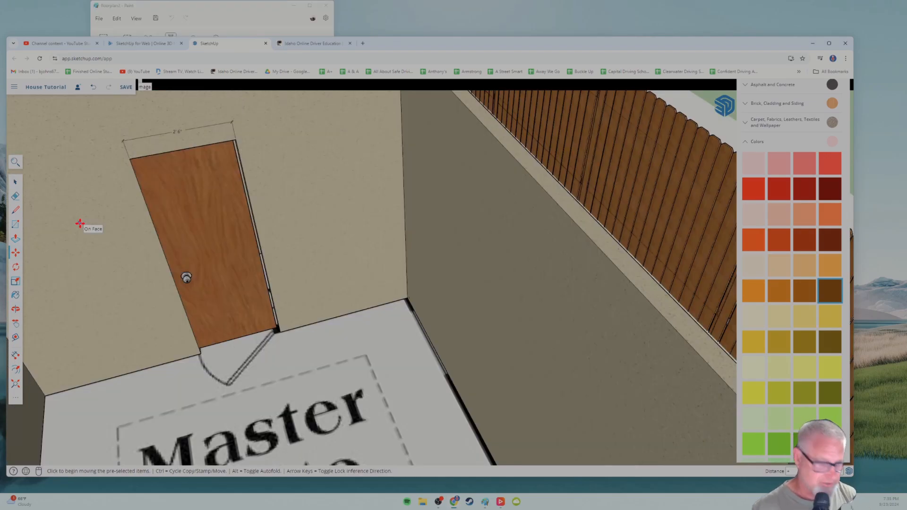
pyautogui.scroll(-3, 81, 223)
pyautogui.scroll(3, 91, 198)
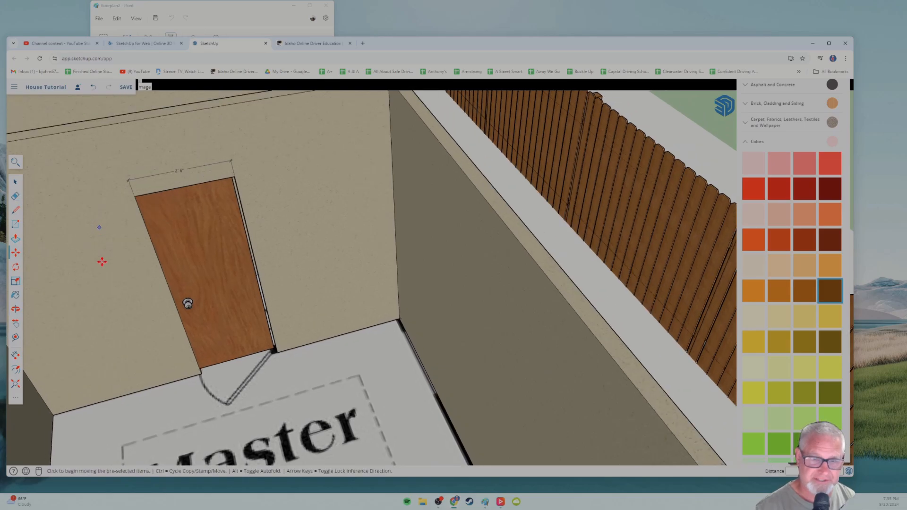
pyautogui.scroll(2, 161, 316)
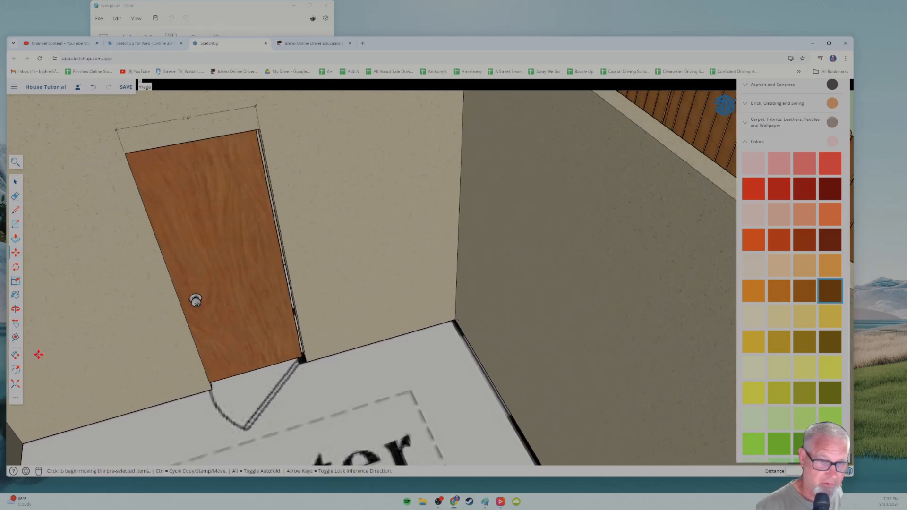
pyautogui.click(15, 228)
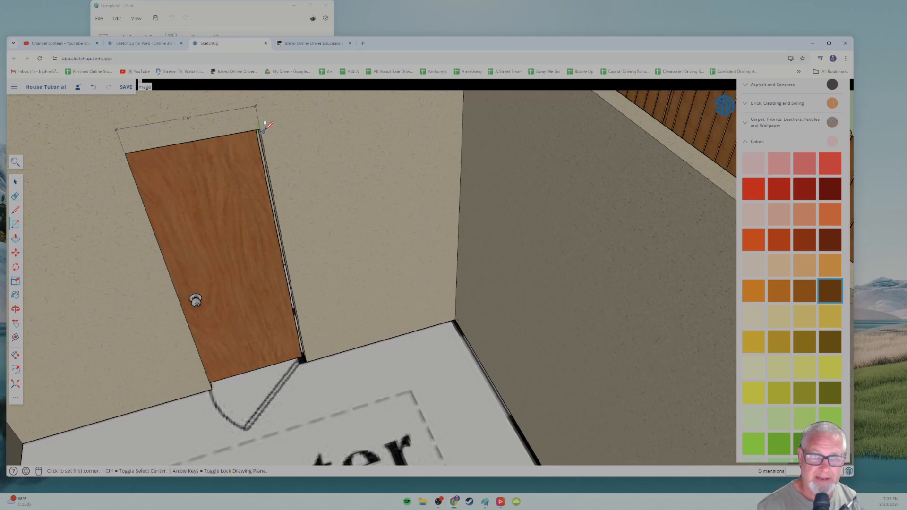
pyautogui.click(15, 209)
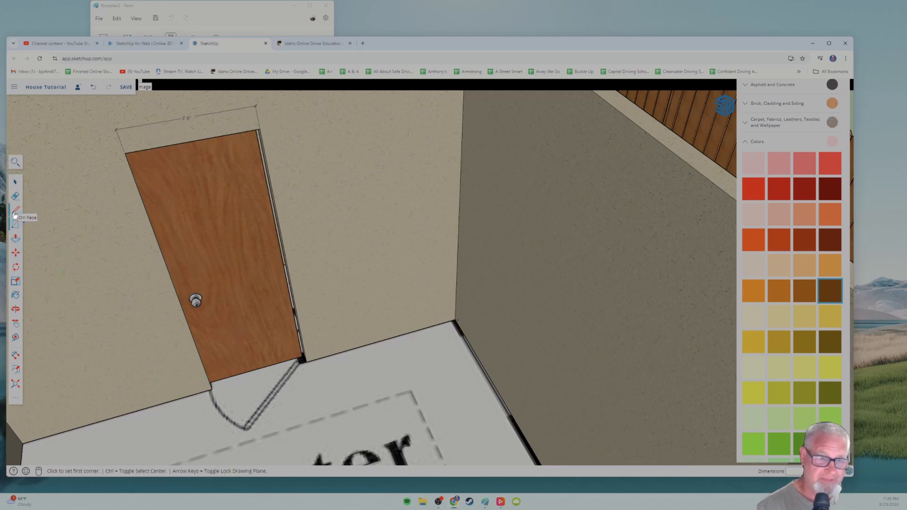
pyautogui.scroll(4, 212, 395)
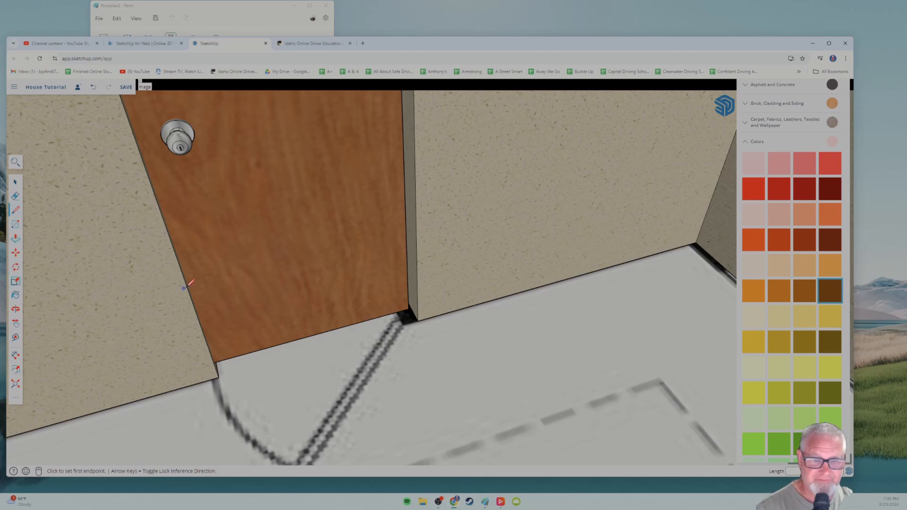
pyautogui.click(187, 287)
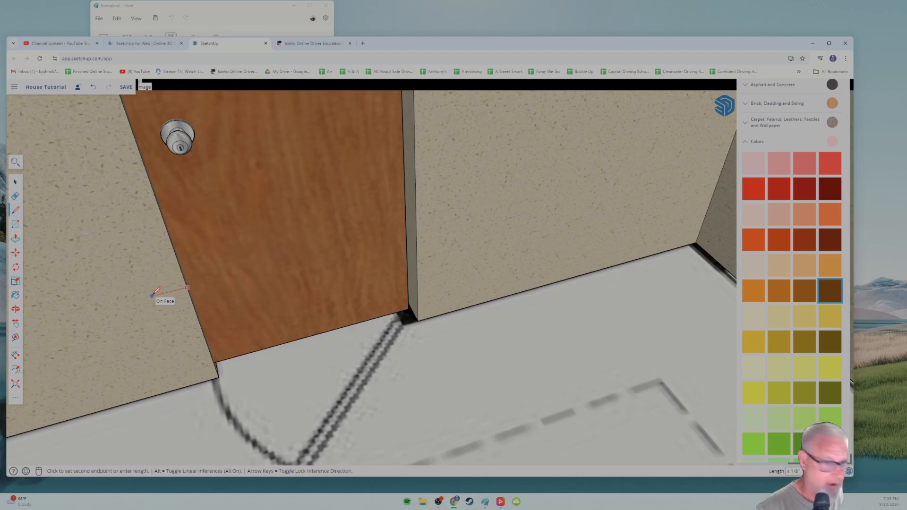
pyautogui.write('3"')
pyautogui.press('Return')
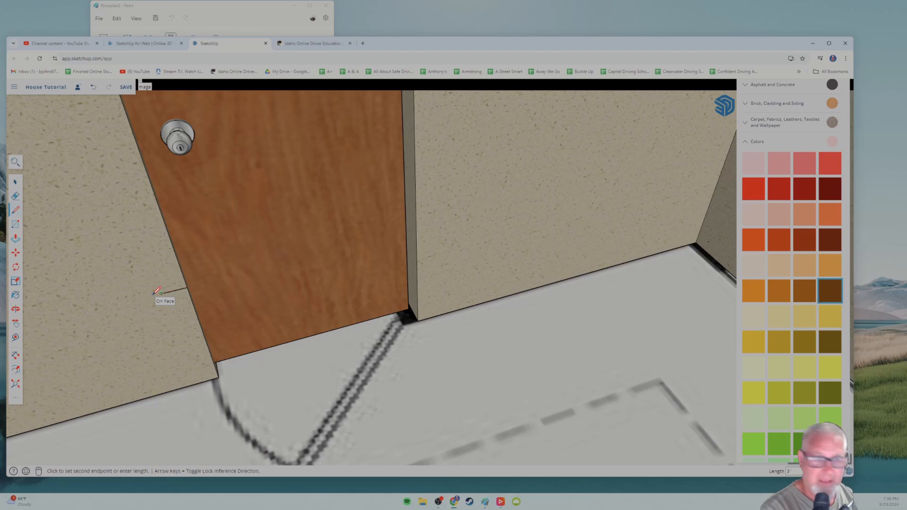
# Draw the trim's outer vertical edge on the knob side from the 3" line's outer end down to the floor and up past the door head.
pyautogui.click(198, 381)
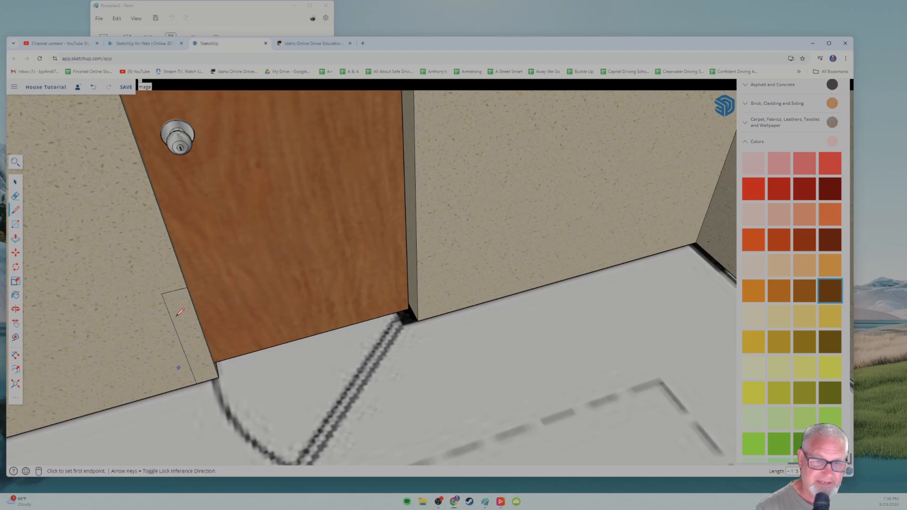
pyautogui.click(162, 293)
pyautogui.moveTo(105, 166); pyautogui.dragTo(138, 220, button='middle')
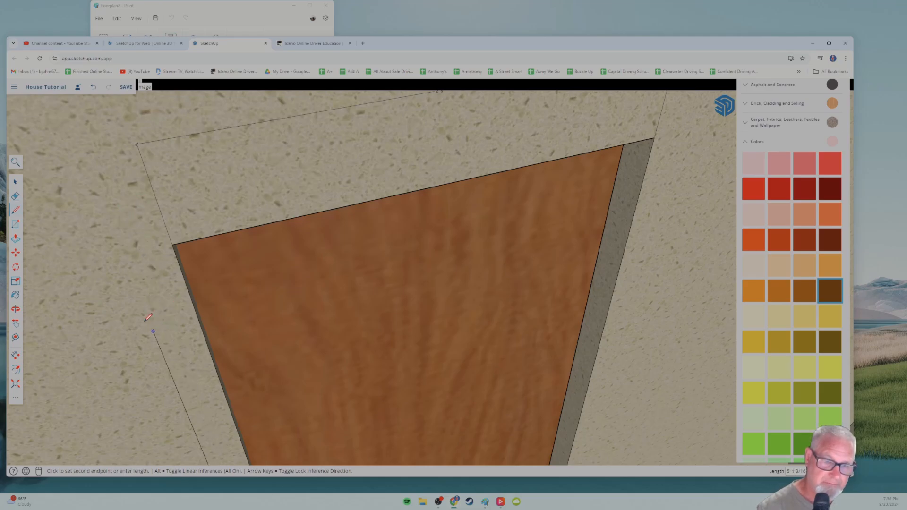
pyautogui.moveTo(147, 317); pyautogui.dragTo(152, 132, button='middle')
pyautogui.moveTo(164, 202); pyautogui.dragTo(188, 261, button='middle')
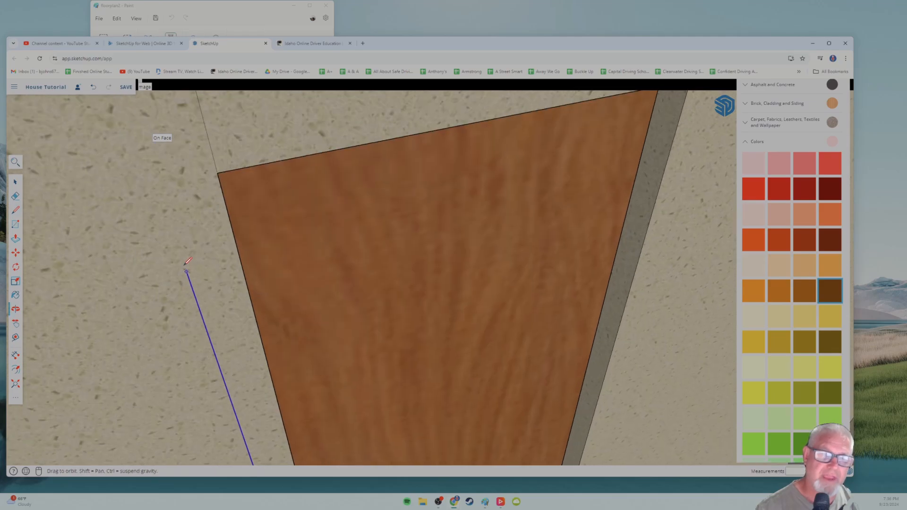
pyautogui.click(144, 138)
pyautogui.moveTo(166, 150); pyautogui.dragTo(205, 263, button='middle')
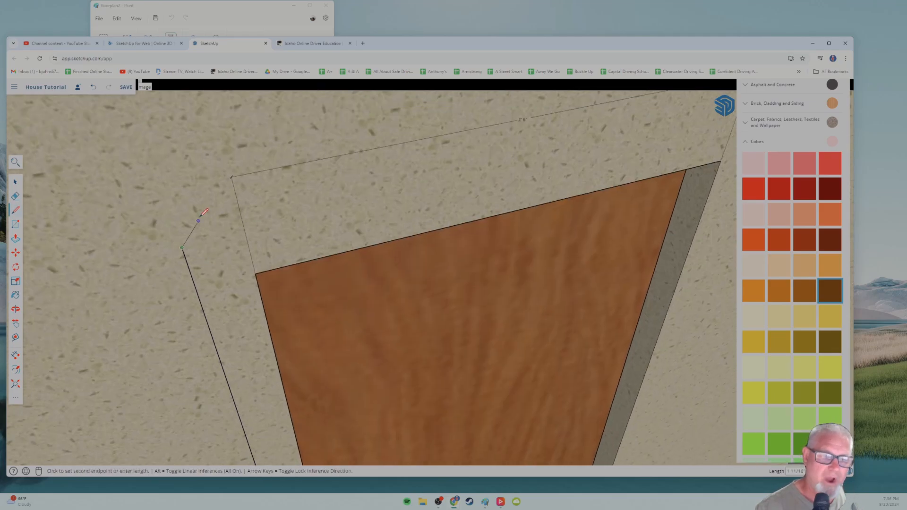
pyautogui.click(168, 203)
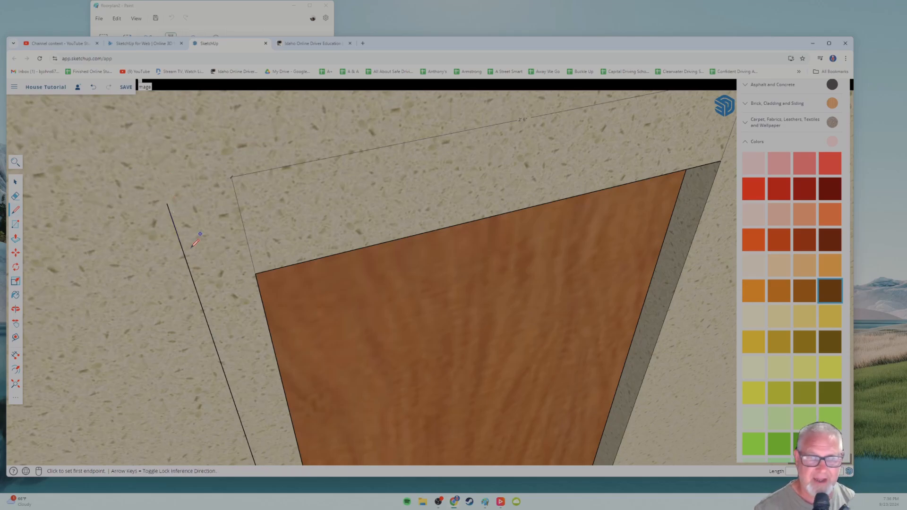
# Draw a 3" line upward from the opening's upper edge and connect its end across to the knob-side outer trim line.
pyautogui.click(333, 255)
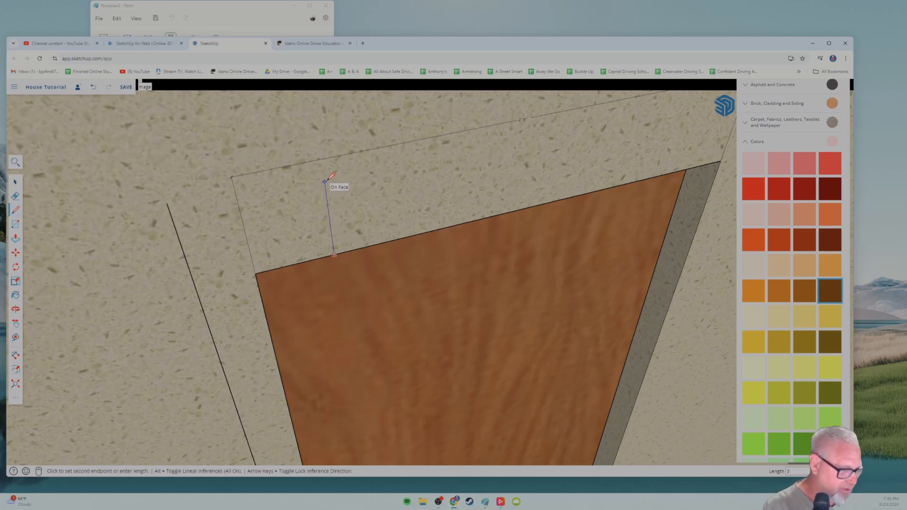
pyautogui.write('3')
pyautogui.press('Return')
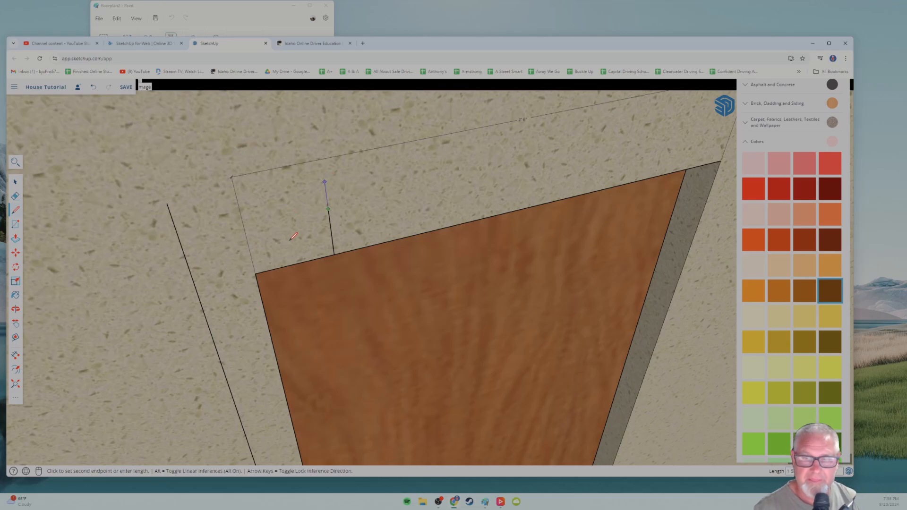
pyautogui.click(179, 241)
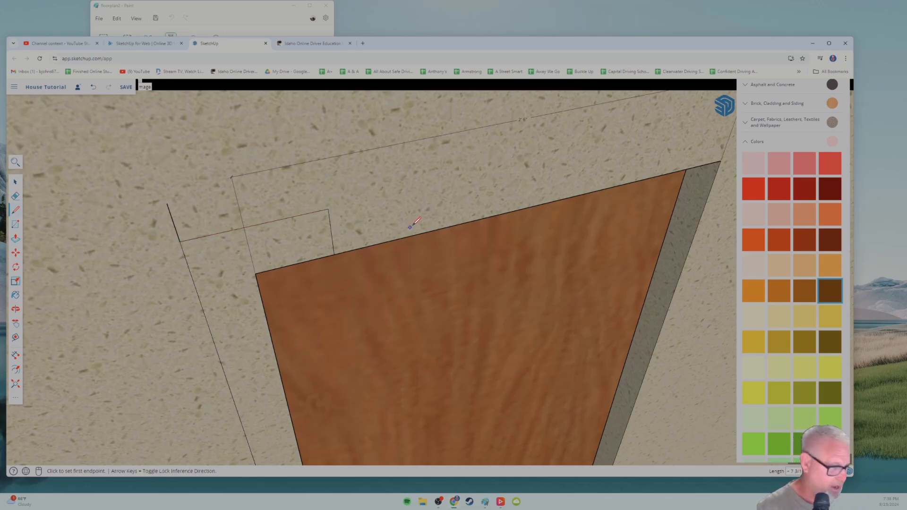
# Delete the excess piece of the knob-side vertical line that sticks up above the trim's outer corner.
pyautogui.keyDown('shift'); pyautogui.moveTo(410, 228); pyautogui.dragTo(351, 248, button='middle'); pyautogui.keyUp('shift')
pyautogui.click(15, 185)
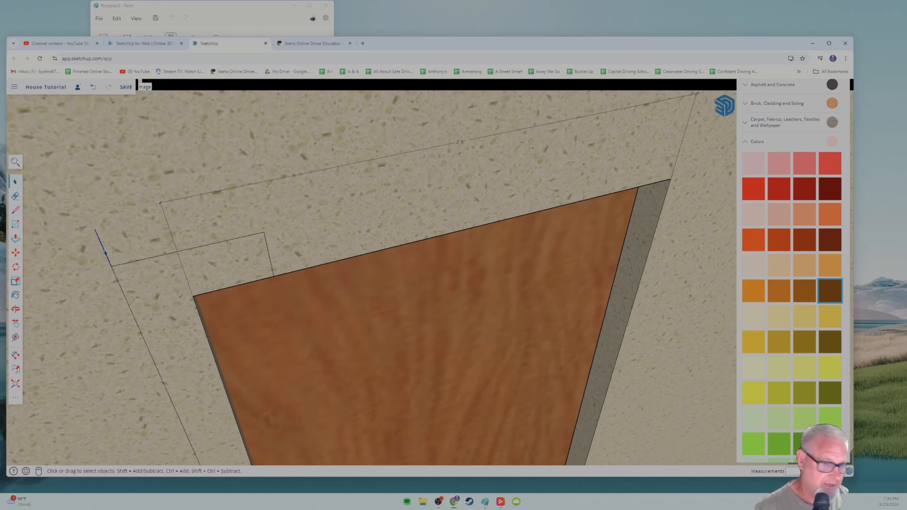
pyautogui.keyDown('shift'); pyautogui.moveTo(175, 262); pyautogui.dragTo(78, 265, button='middle'); pyautogui.keyUp('shift')
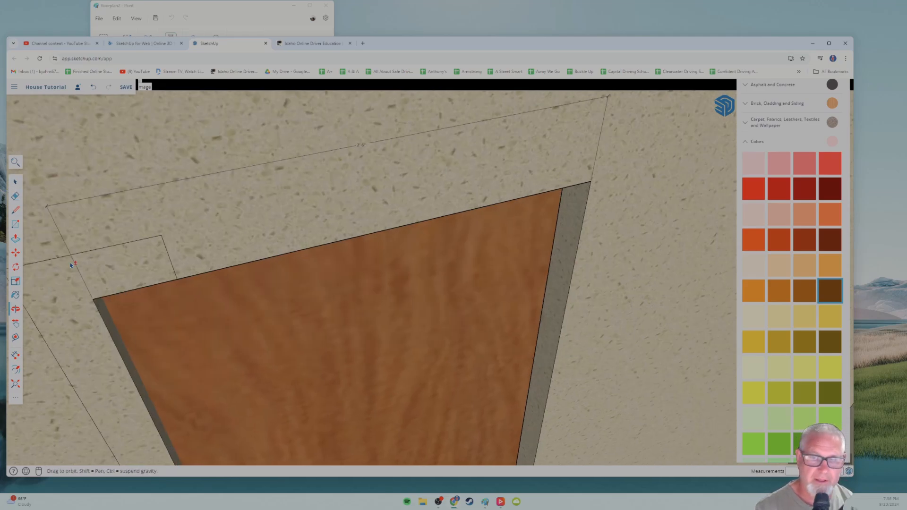
# Extend the head trim line along the red axis until it passes beyond the opening's hinge-side edge.
pyautogui.press('l')
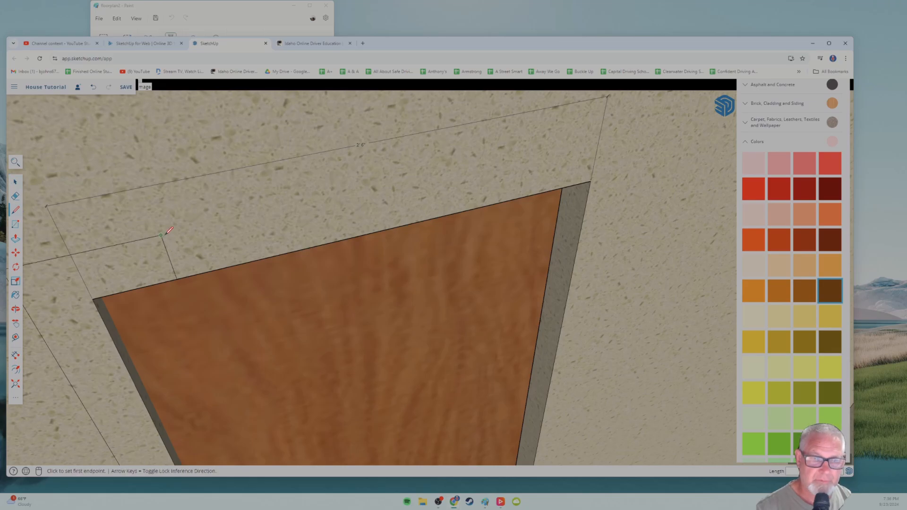
pyautogui.click(161, 235)
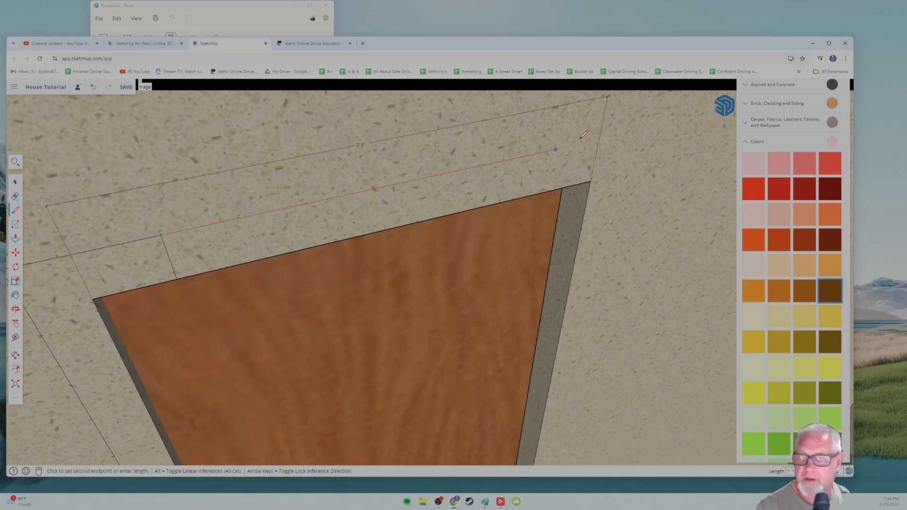
pyautogui.click(641, 130)
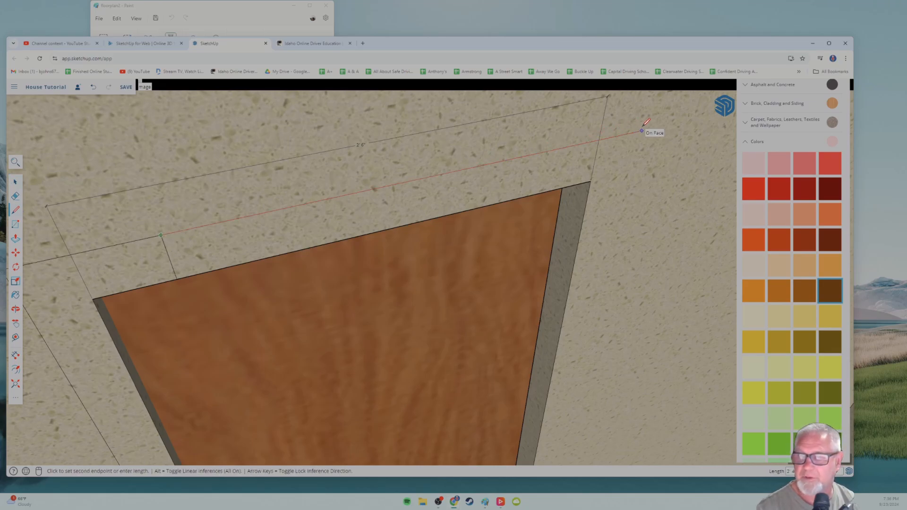
pyautogui.keyDown('shift'); pyautogui.moveTo(160, 235); pyautogui.dragTo(243, 216, button='middle'); pyautogui.keyUp('shift')
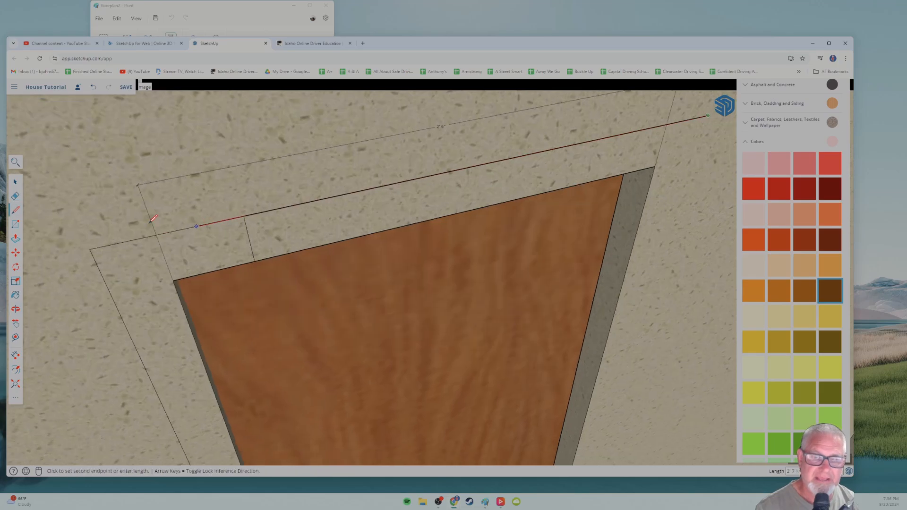
# Delete the 3" vertical helper line between the opening's upper edge and the head trim line.
pyautogui.click(15, 183)
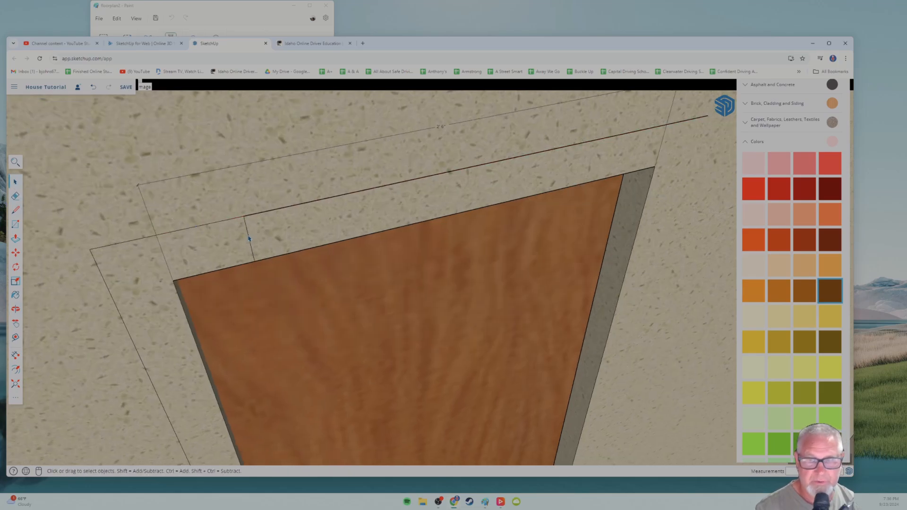
pyautogui.click(249, 242)
pyautogui.press('Delete')
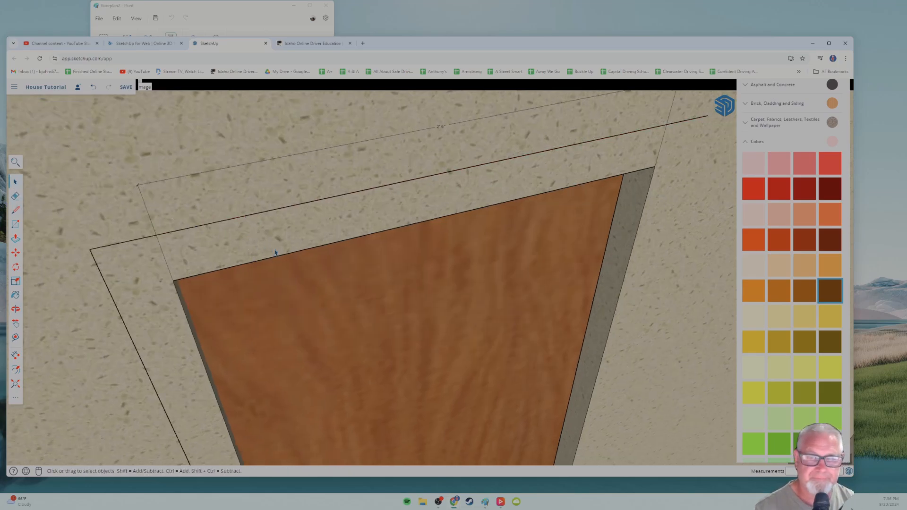
# Draw a 3" line outward from the opening's hinge-side edge near its upper corner and connect its end up to the head trim line.
pyautogui.keyDown('shift'); pyautogui.moveTo(451, 274); pyautogui.dragTo(159, 276, button='middle'); pyautogui.keyUp('shift')
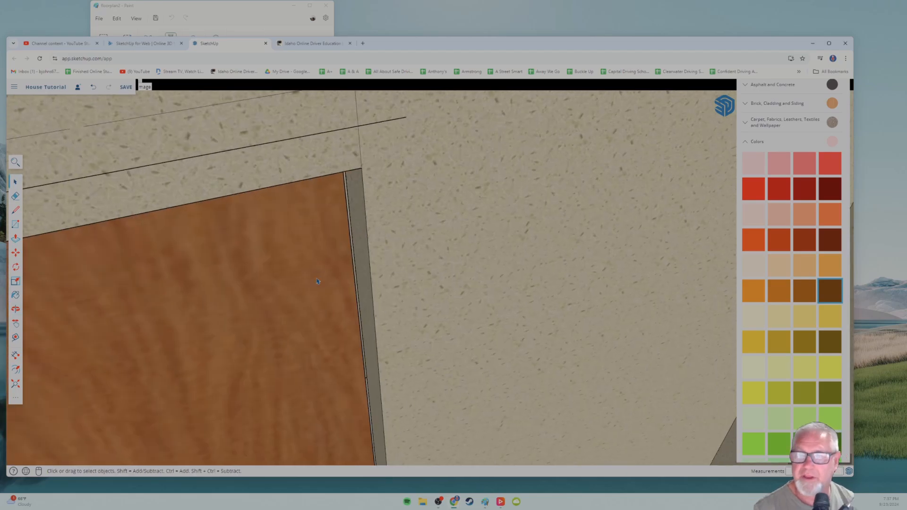
pyautogui.keyDown('shift'); pyautogui.moveTo(322, 257); pyautogui.dragTo(208, 251, button='middle'); pyautogui.keyUp('shift')
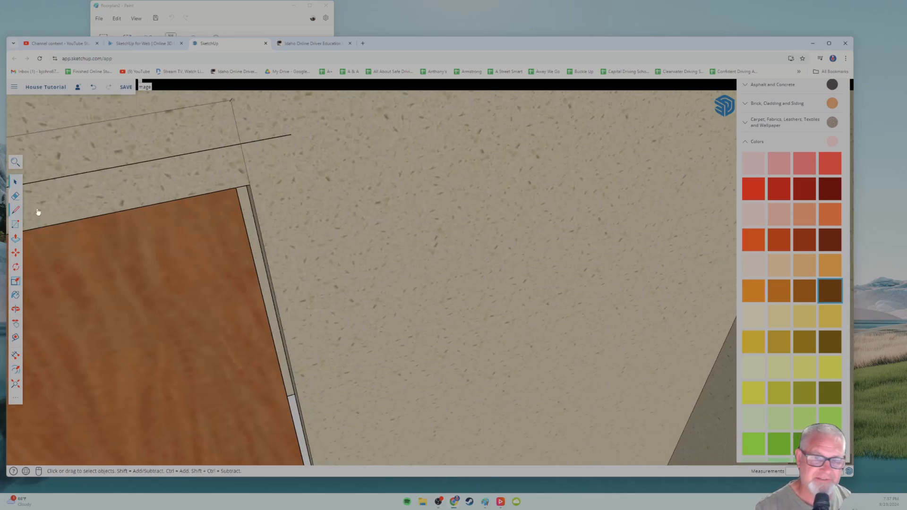
pyautogui.press('l')
pyautogui.click(258, 219)
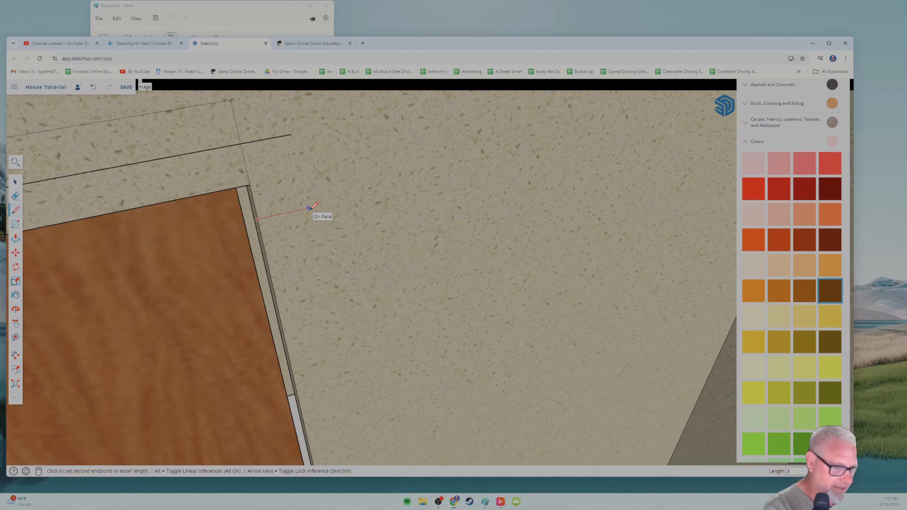
pyautogui.press('Return')
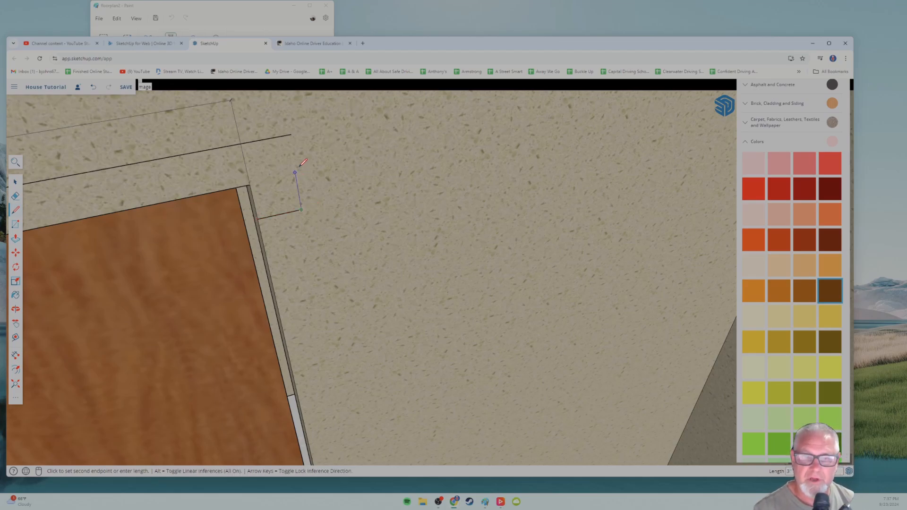
pyautogui.click(291, 134)
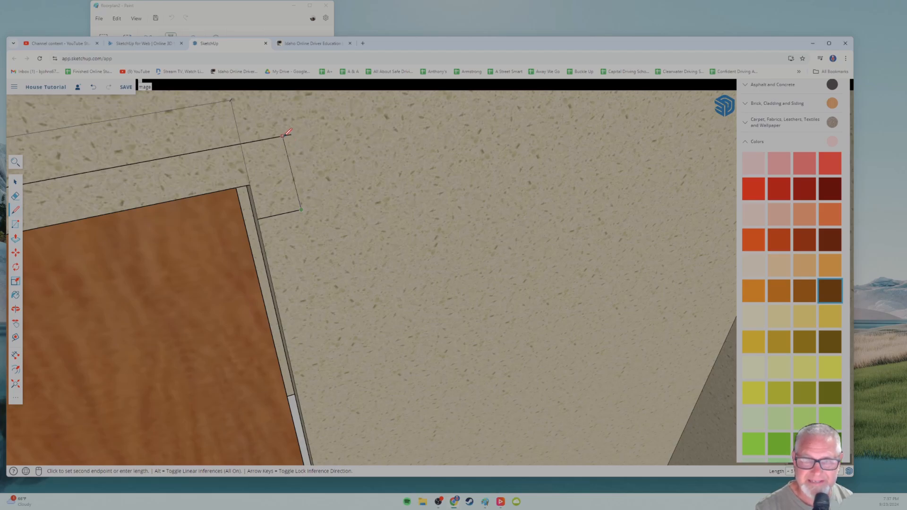
pyautogui.click(289, 135)
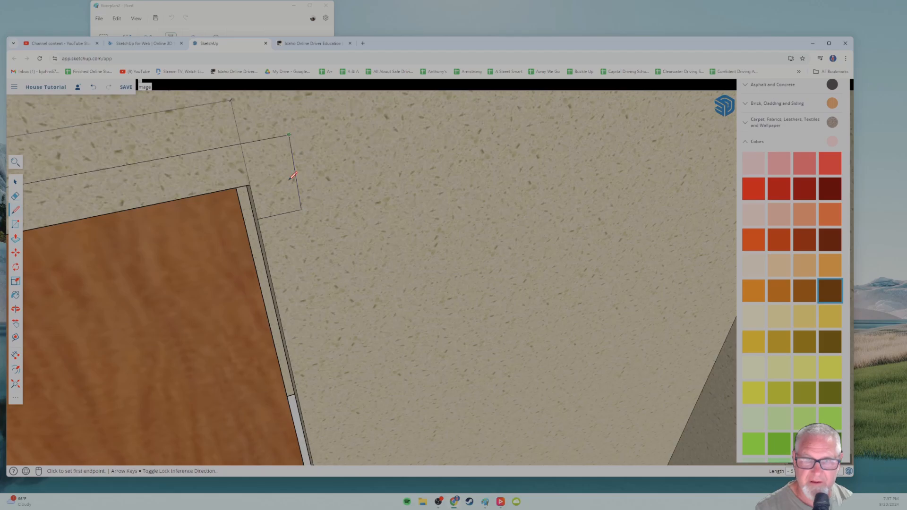
# Delete the tiny excess end of the head trim line beyond the hinge-side outer corner.
pyautogui.scroll(2, 303, 144)
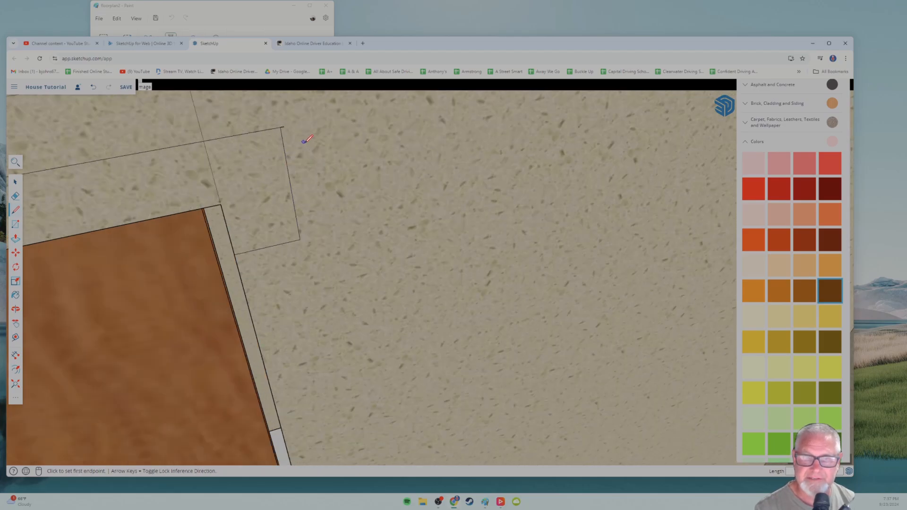
pyautogui.moveTo(304, 145)
pyautogui.mouseDown(button='middle')
pyautogui.moveTo(315, 224)
pyautogui.moveTo(314, 208)
pyautogui.mouseUp(button='middle')
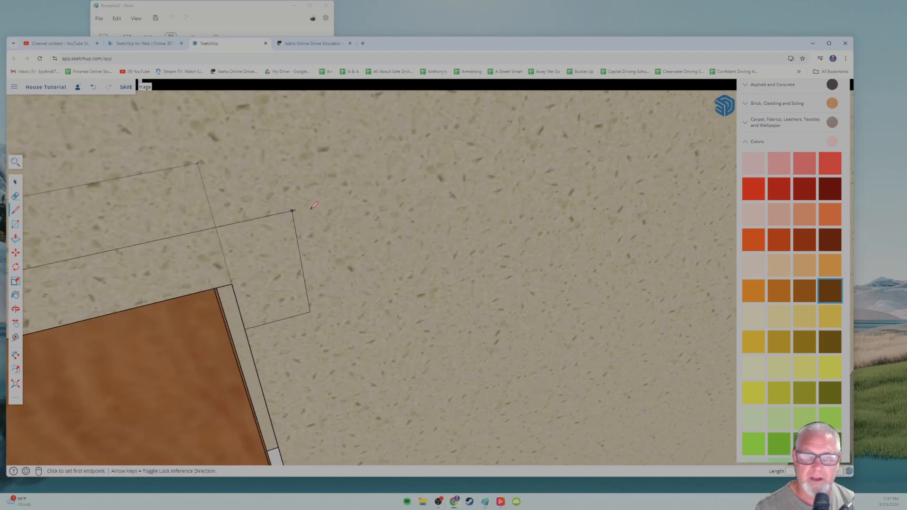
pyautogui.scroll(2, 314, 204)
pyautogui.click(15, 185)
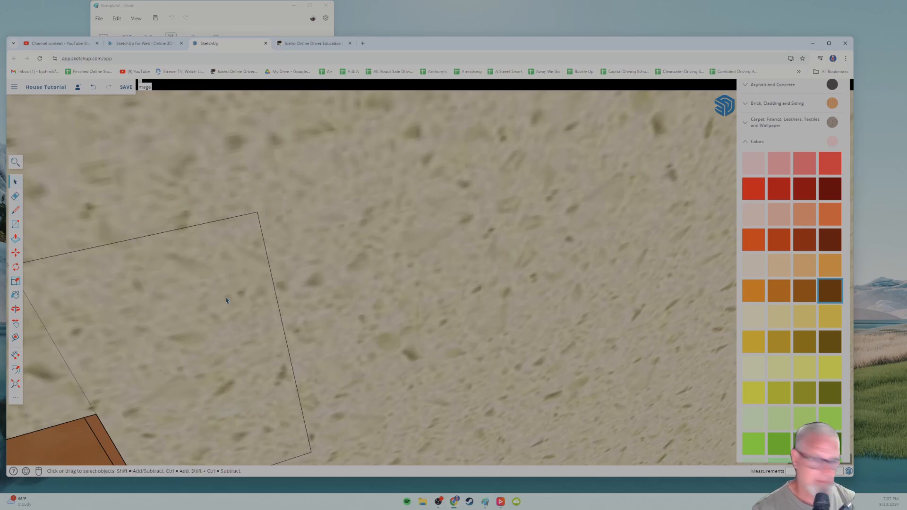
# Delete the 3" horizontal helper line beside the opening's hinge-side edge.
pyautogui.scroll(-5, 229, 307)
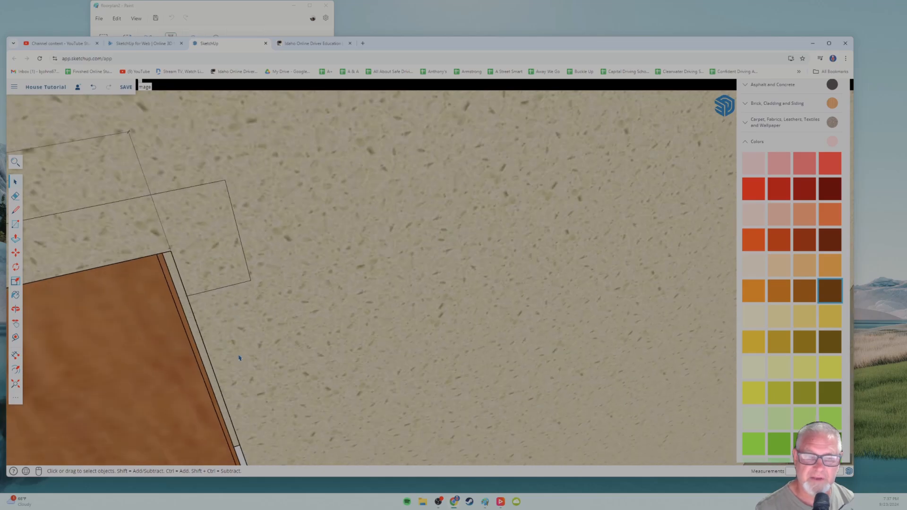
pyautogui.scroll(-2, 240, 358)
pyautogui.keyDown('shift'); pyautogui.moveTo(240, 359); pyautogui.dragTo(224, 231, button='middle'); pyautogui.keyUp('shift')
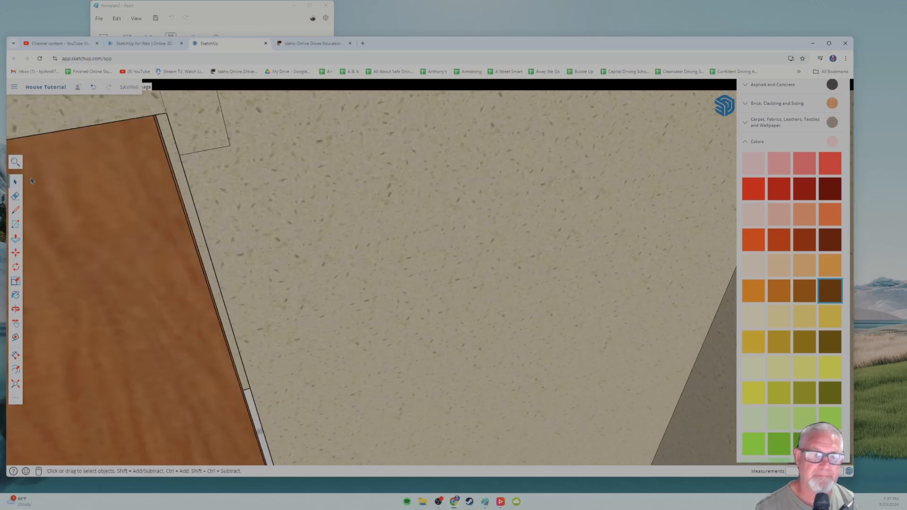
pyautogui.click(208, 153)
pyautogui.press('Delete')
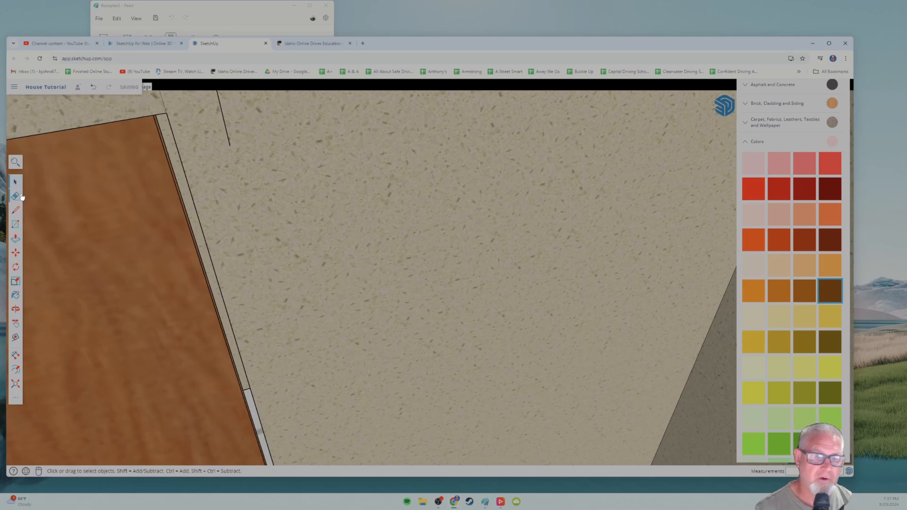
# Draw the hinge-side outer trim line from its loose lower endpoint straight down along the blue axis to the floor.
pyautogui.click(16, 210)
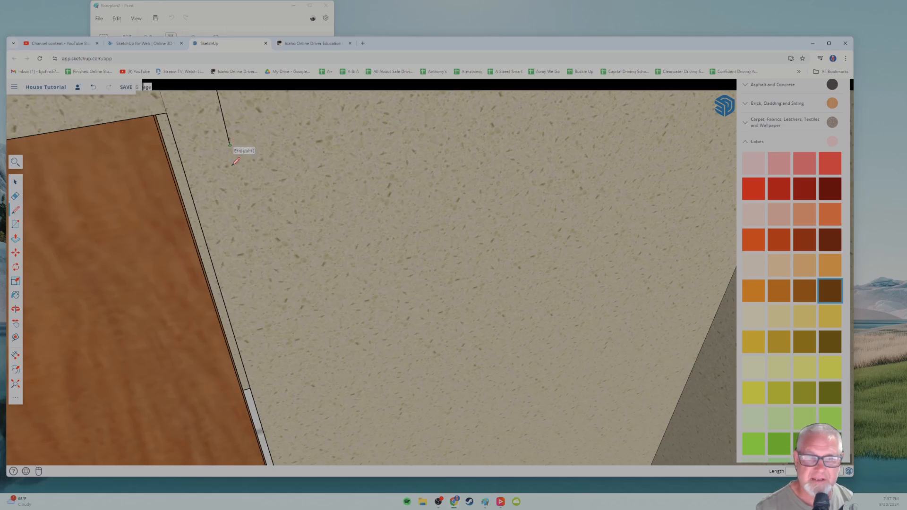
pyautogui.keyDown('shift'); pyautogui.moveTo(257, 221); pyautogui.dragTo(216, 90, button='middle'); pyautogui.keyUp('shift')
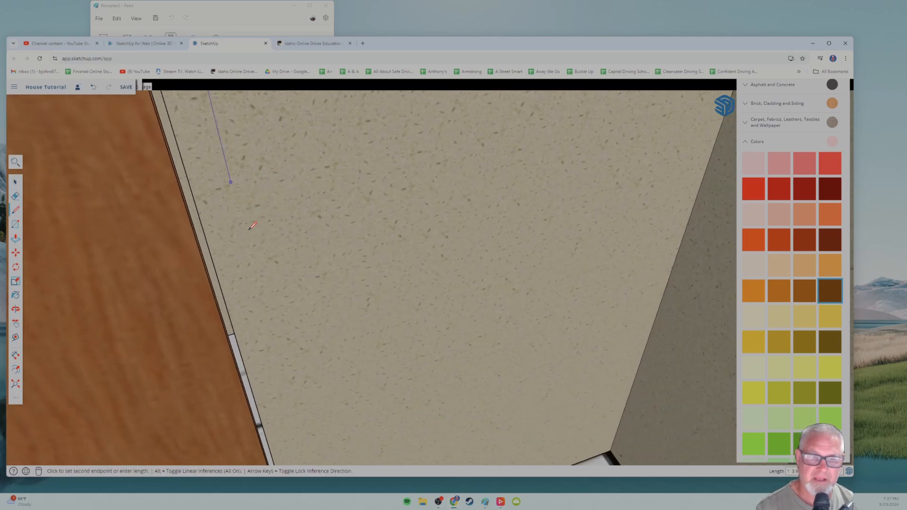
pyautogui.keyDown('shift'); pyautogui.moveTo(232, 189); pyautogui.dragTo(218, 123, button='middle'); pyautogui.keyUp('shift')
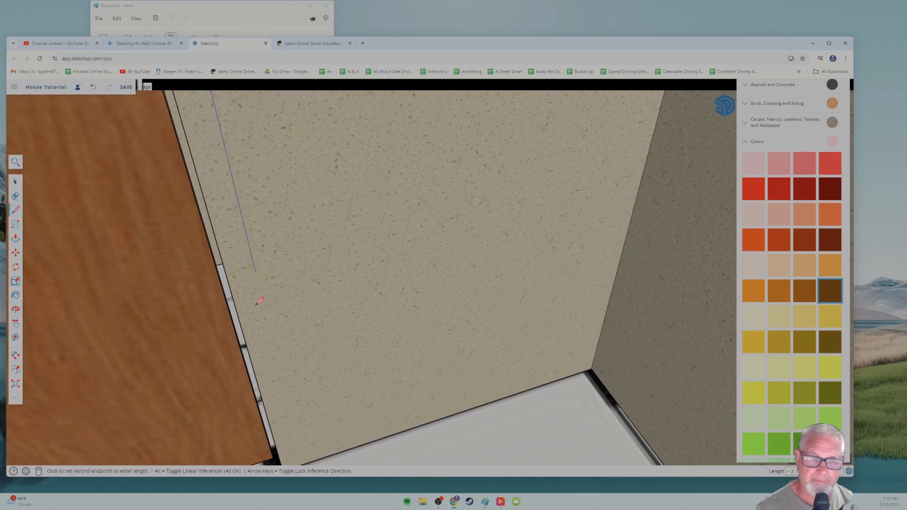
pyautogui.keyDown('shift'); pyautogui.moveTo(274, 346); pyautogui.dragTo(263, 274, button='middle'); pyautogui.keyUp('shift')
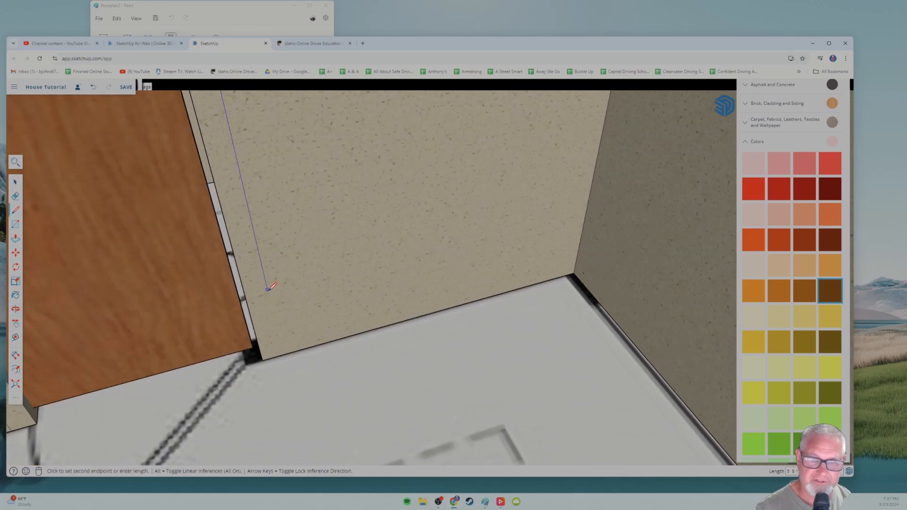
pyautogui.click(282, 354)
pyautogui.scroll(-3, 255, 362)
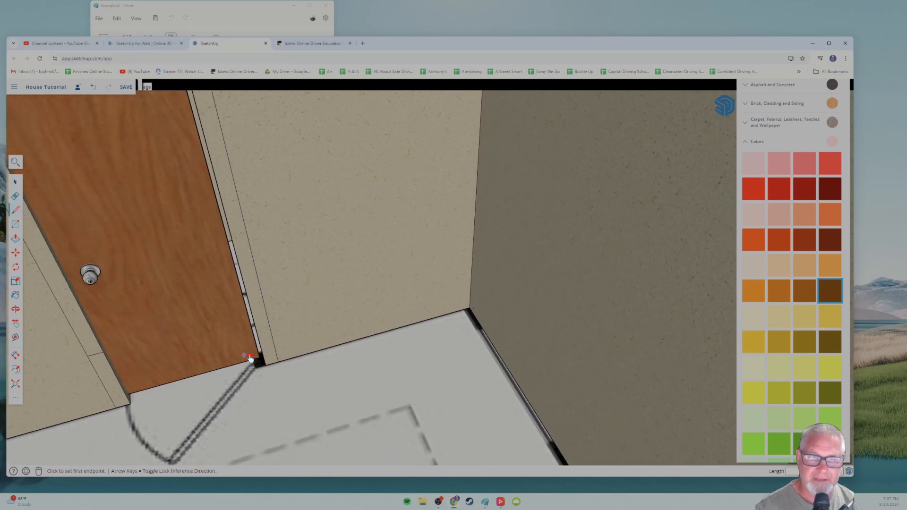
# Try to extrude the trim face around the Master Suite door outward from the wall by 2".
pyautogui.keyDown('shift'); pyautogui.moveTo(250, 359); pyautogui.dragTo(308, 385, button='middle'); pyautogui.keyUp('shift')
pyautogui.keyDown('shift'); pyautogui.moveTo(251, 249); pyautogui.dragTo(271, 352, button='middle'); pyautogui.keyUp('shift')
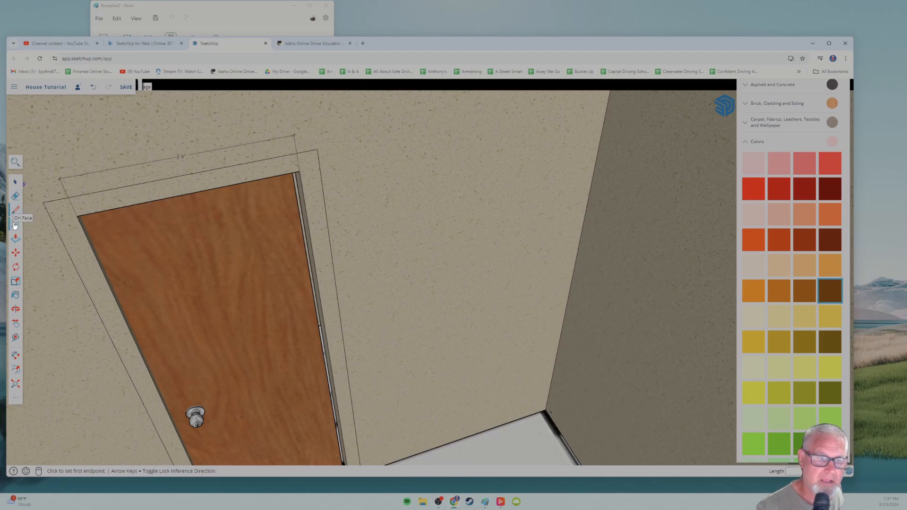
pyautogui.click(15, 182)
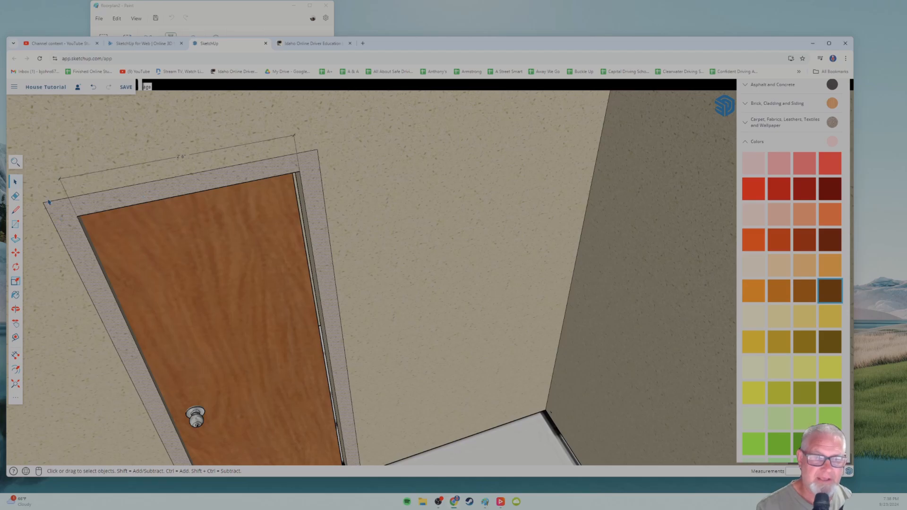
pyautogui.click(15, 238)
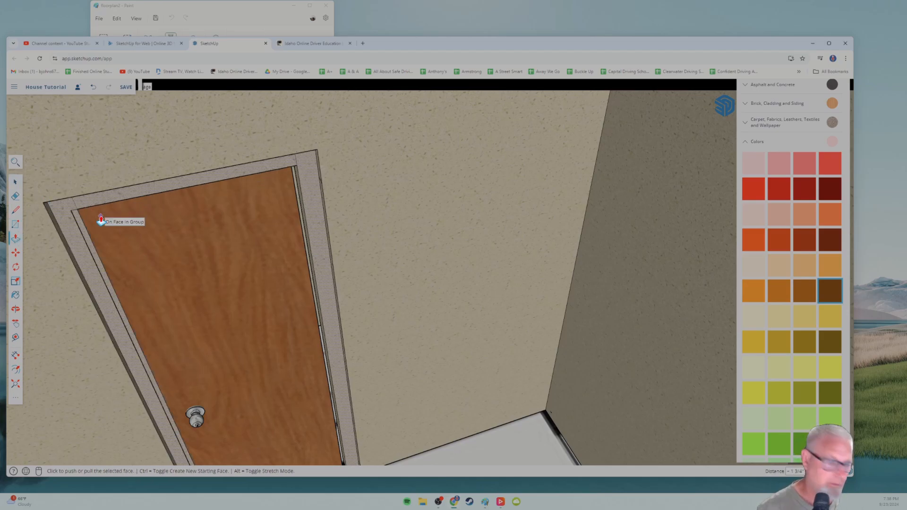
pyautogui.press('Escape')
pyautogui.click(109, 203)
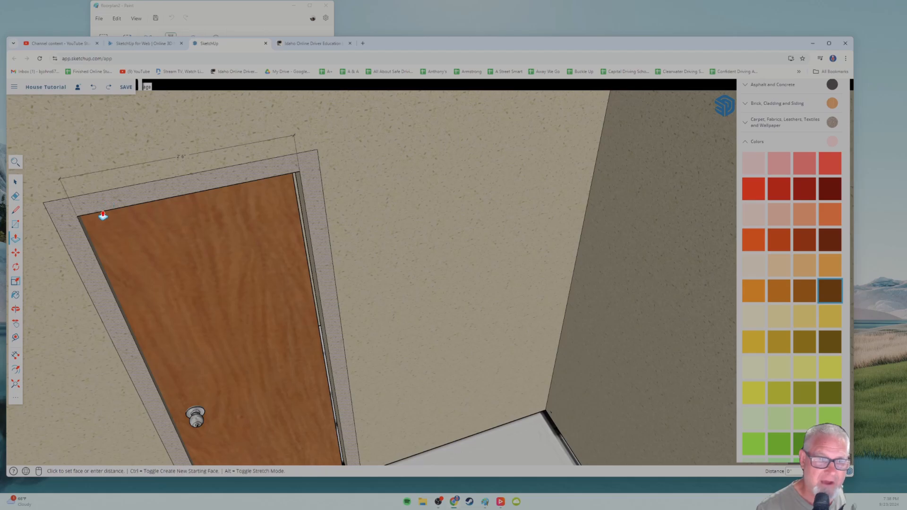
pyautogui.click(98, 221)
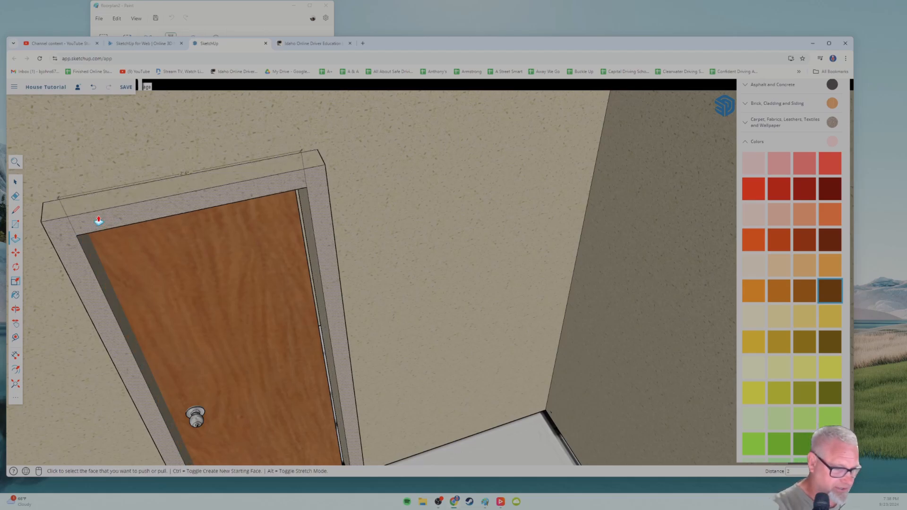
pyautogui.write("2'(")
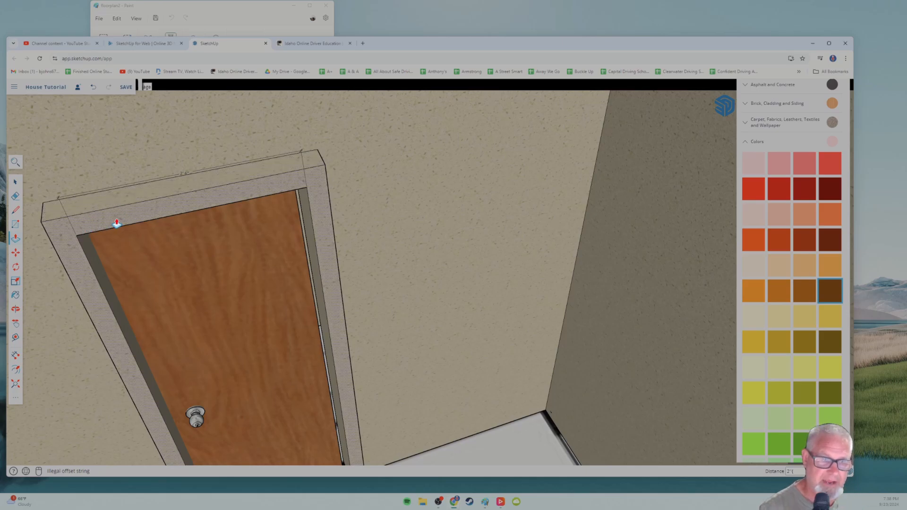
pyautogui.hotkey('ctrl', 'z')
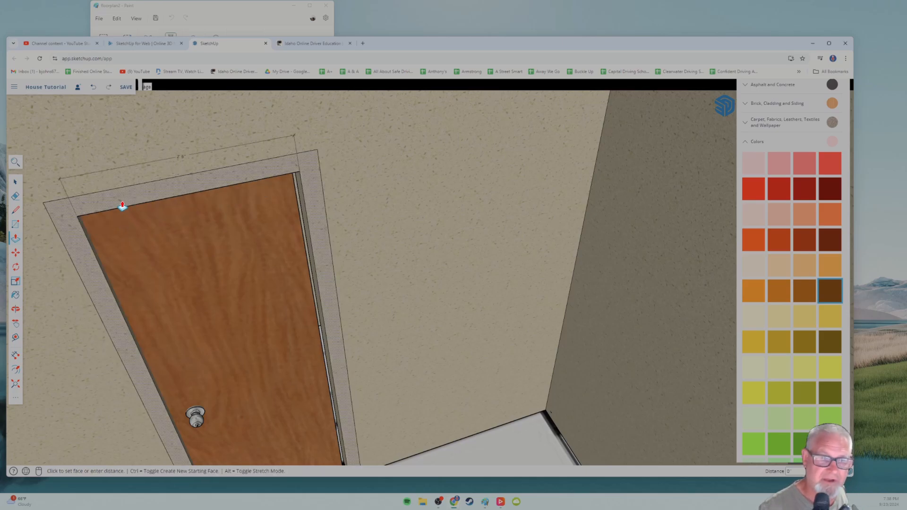
# Extrude the trim face around the door 1" outward from the wall.
pyautogui.click(122, 205)
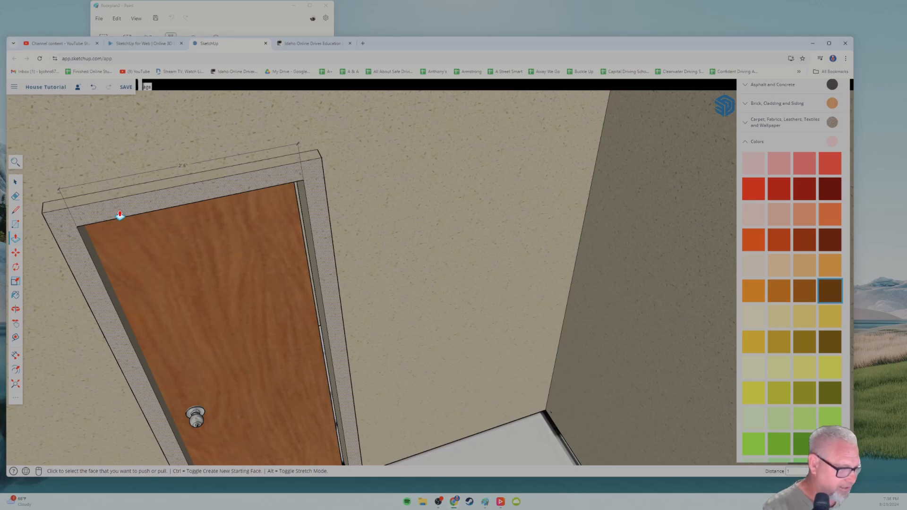
pyautogui.click(120, 215)
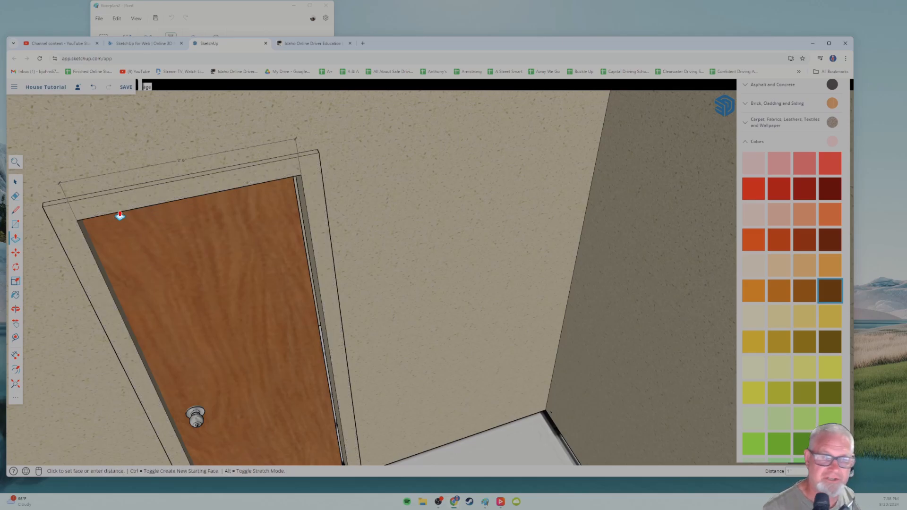
# Paint the extruded trim's front face and knob-side outer edge with the dark brown color.
pyautogui.moveTo(115, 278); pyautogui.dragTo(187, 238, button='middle')
pyautogui.scroll(-10, 158, 250)
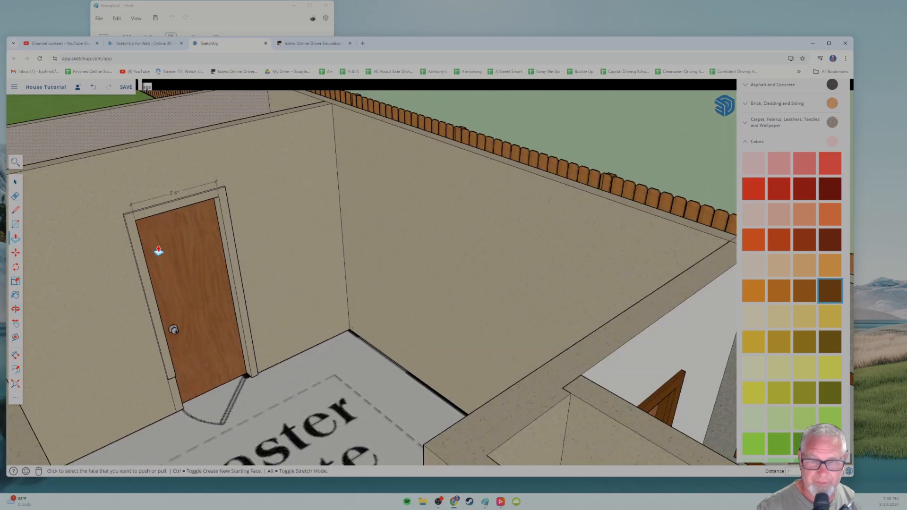
pyautogui.scroll(3, 158, 250)
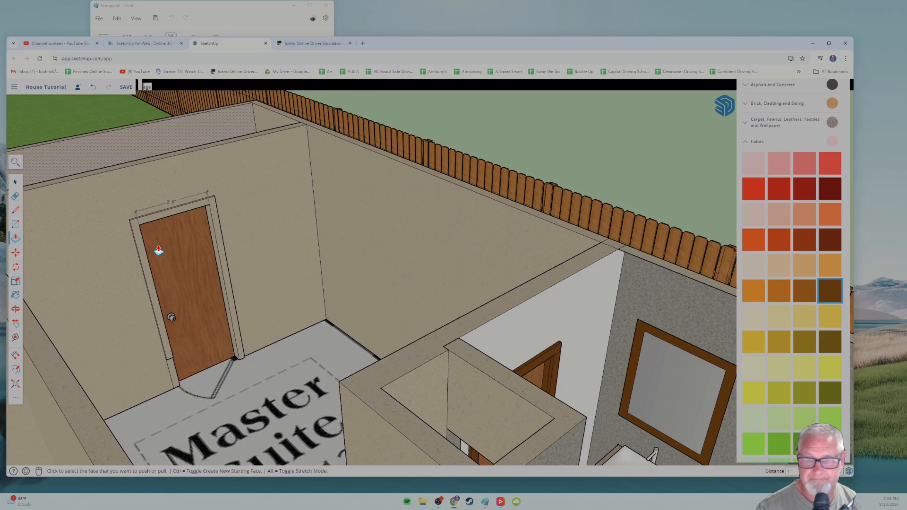
pyautogui.scroll(3, 177, 247)
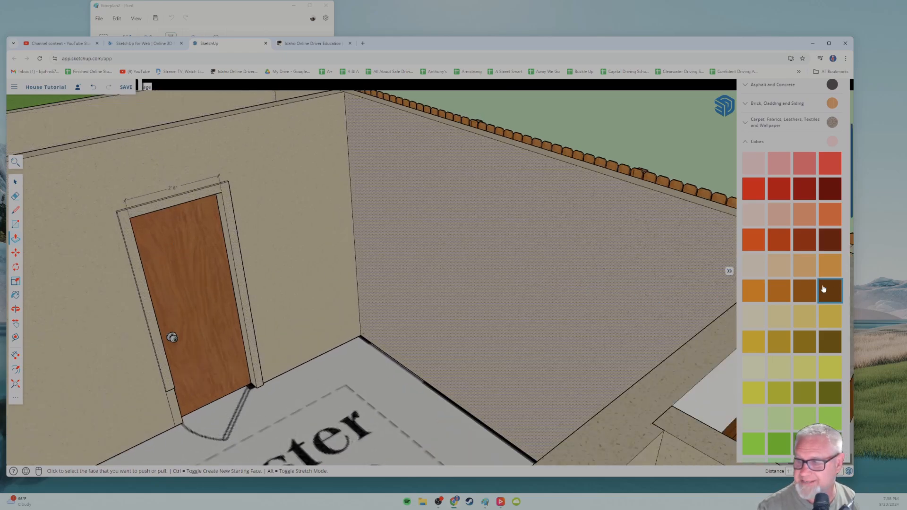
pyautogui.click(834, 291)
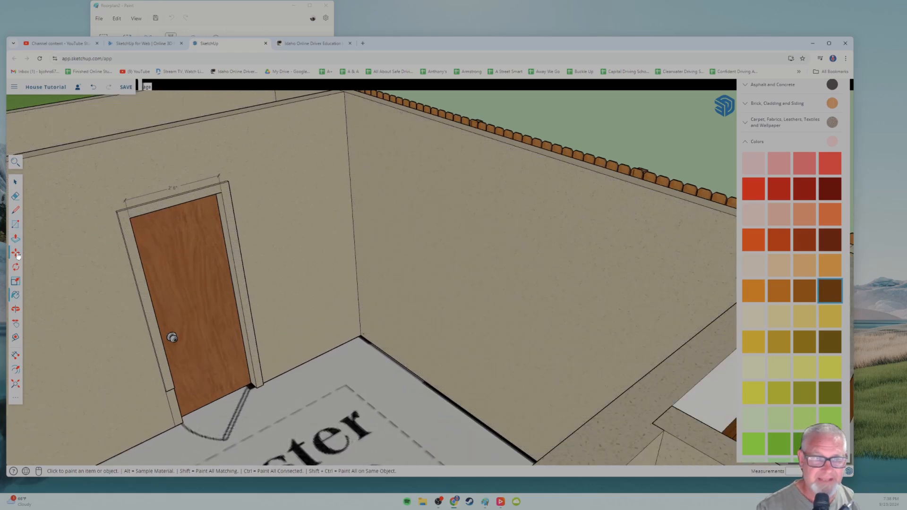
pyautogui.click(237, 229)
pyautogui.click(229, 233)
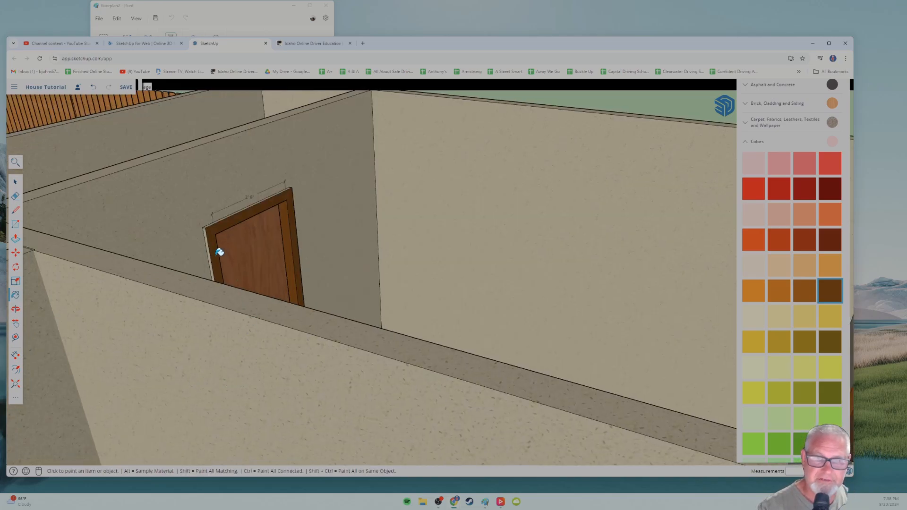
pyautogui.click(213, 252)
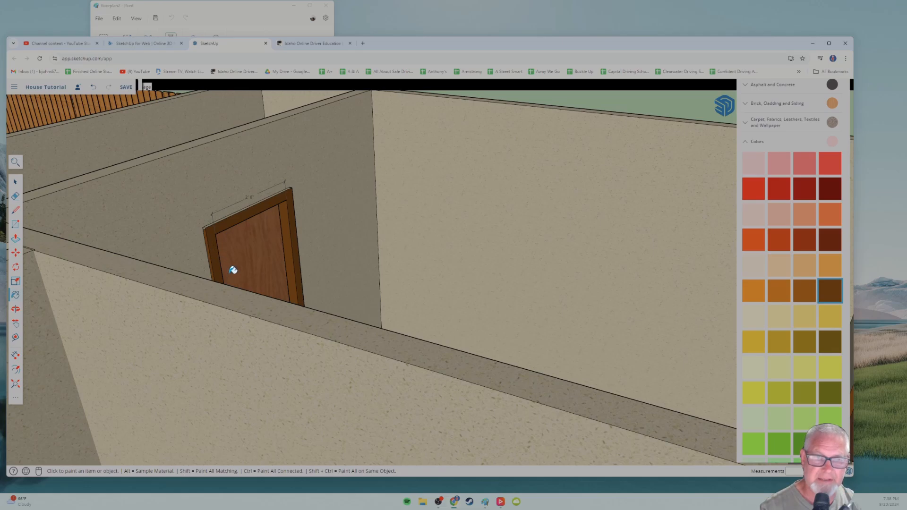
# Examine the trim's top edge, its hinge-side outer edge and the step in the lower knob-side leg.
pyautogui.moveTo(233, 267); pyautogui.dragTo(217, 291, button='middle')
pyautogui.scroll(6, 217, 291)
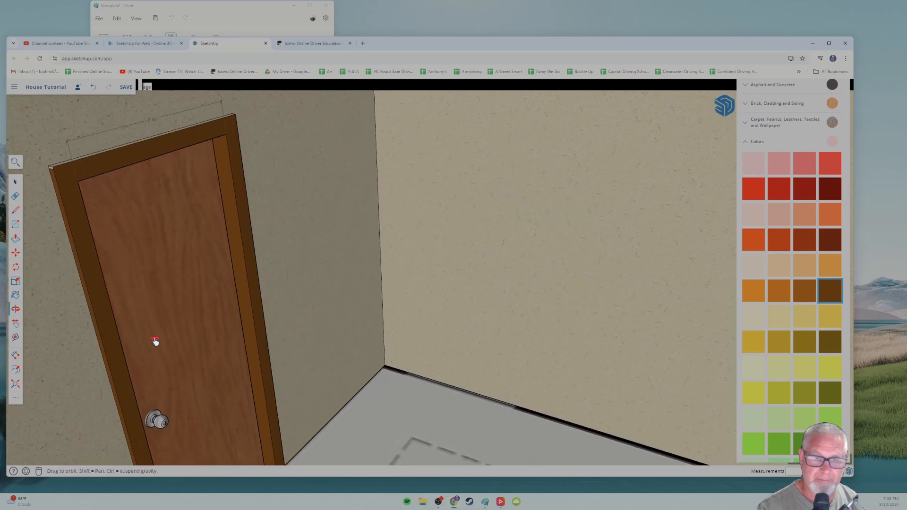
pyautogui.scroll(-3, 127, 283)
pyautogui.moveTo(126, 271); pyautogui.dragTo(132, 374, button='middle')
pyautogui.moveTo(144, 244); pyautogui.dragTo(137, 296, button='middle')
pyautogui.scroll(5, 137, 297)
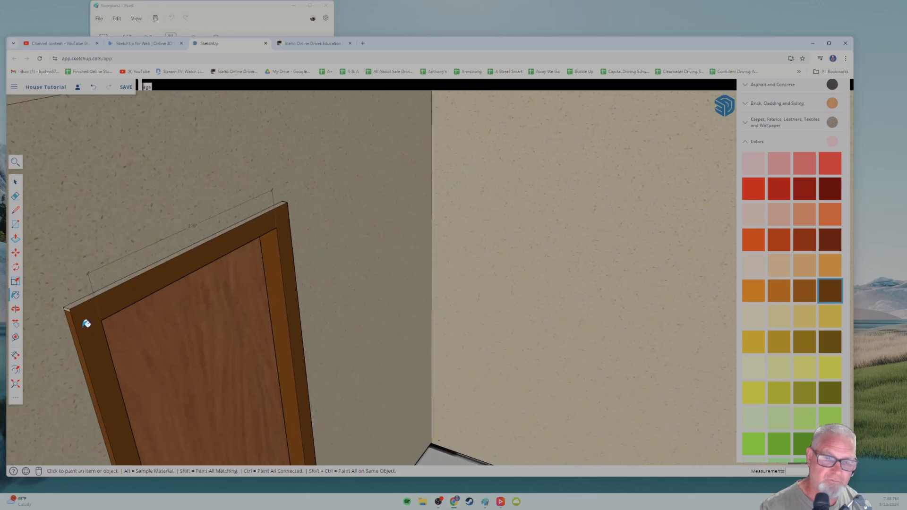
pyautogui.scroll(5, 132, 325)
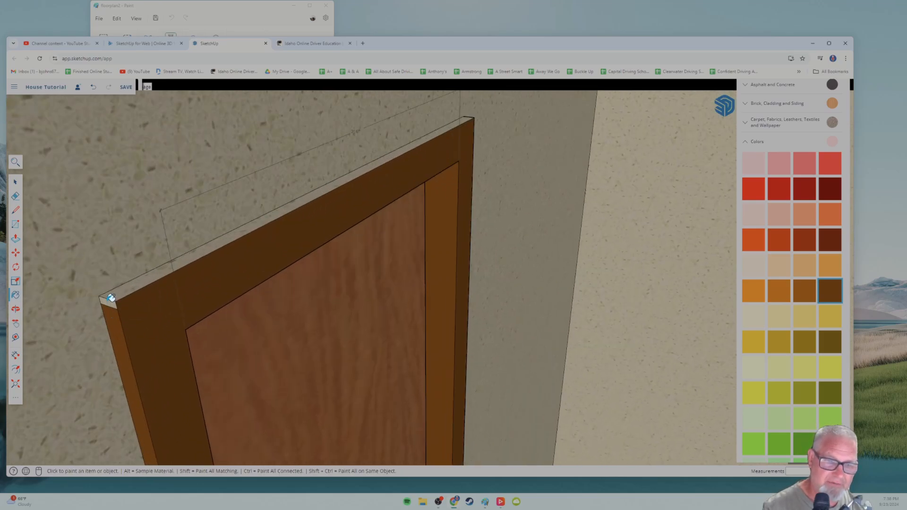
pyautogui.moveTo(197, 304)
pyautogui.mouseDown(button='middle')
pyautogui.moveTo(297, 304)
pyautogui.moveTo(222, 310)
pyautogui.moveTo(282, 326)
pyautogui.moveTo(215, 324)
pyautogui.moveTo(229, 317)
pyautogui.moveTo(146, 328)
pyautogui.moveTo(135, 352)
pyautogui.mouseUp(button='middle')
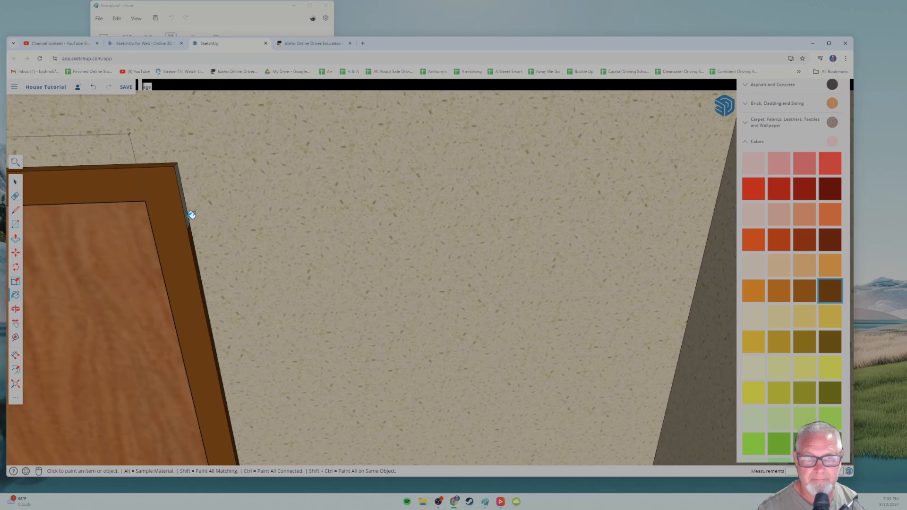
pyautogui.moveTo(115, 314)
pyautogui.mouseDown(button='middle')
pyautogui.moveTo(125, 328)
pyautogui.moveTo(233, 231)
pyautogui.moveTo(241, 334)
pyautogui.moveTo(223, 270)
pyautogui.mouseUp(button='middle')
pyautogui.moveTo(236, 321)
pyautogui.mouseDown(button='middle')
pyautogui.moveTo(218, 275)
pyautogui.moveTo(104, 323)
pyautogui.mouseUp(button='middle')
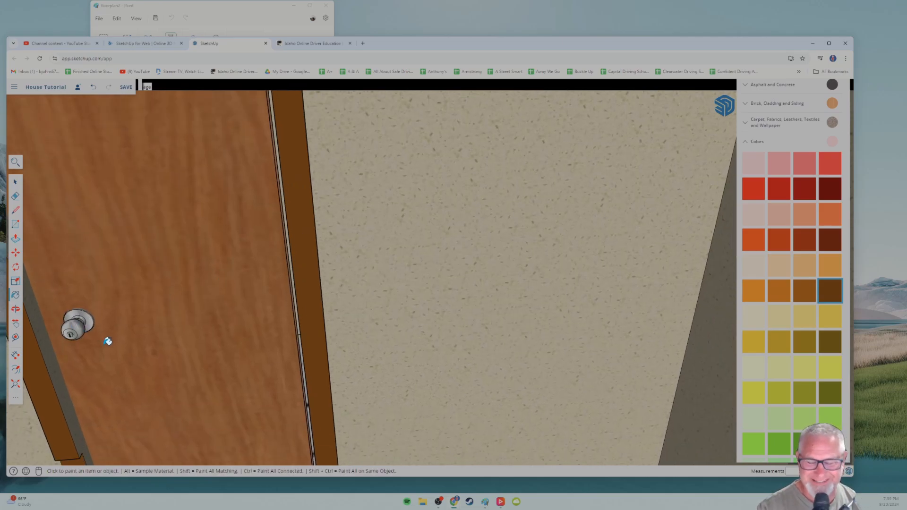
pyautogui.moveTo(213, 330)
pyautogui.mouseDown(button='middle')
pyautogui.moveTo(235, 358)
pyautogui.moveTo(212, 342)
pyautogui.moveTo(260, 353)
pyautogui.moveTo(241, 356)
pyautogui.moveTo(210, 339)
pyautogui.moveTo(193, 364)
pyautogui.moveTo(161, 306)
pyautogui.moveTo(85, 314)
pyautogui.moveTo(77, 339)
pyautogui.moveTo(74, 324)
pyautogui.moveTo(115, 320)
pyautogui.moveTo(118, 310)
pyautogui.moveTo(67, 328)
pyautogui.mouseUp(button='middle')
pyautogui.scroll(3, 75, 329)
pyautogui.scroll(2, 74, 329)
pyautogui.scroll(3, 61, 283)
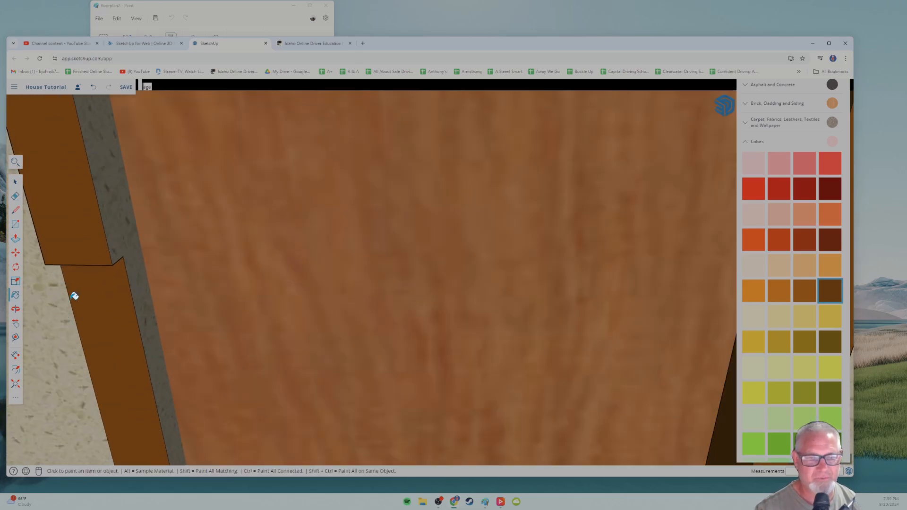
# Draw a line from the inner corner of the knob-side trim's step across the jamb to the door's edge.
pyautogui.click(15, 356)
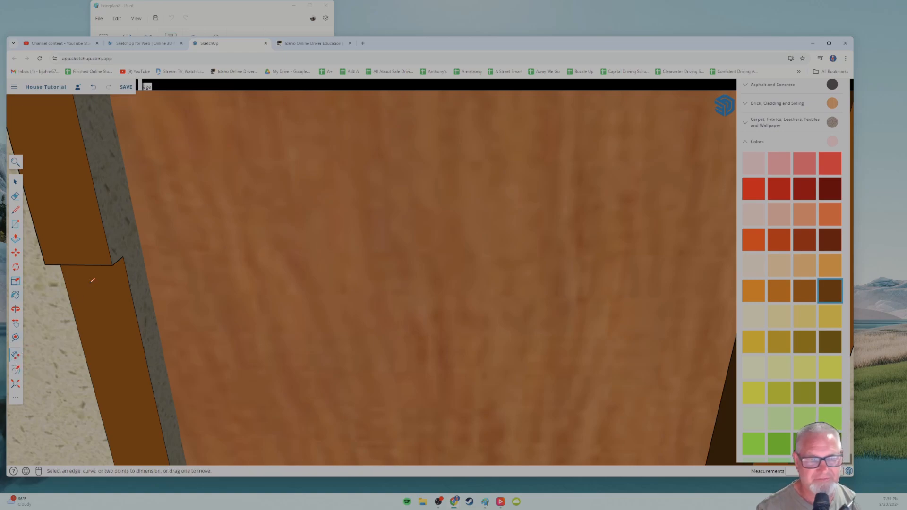
pyautogui.click(112, 265)
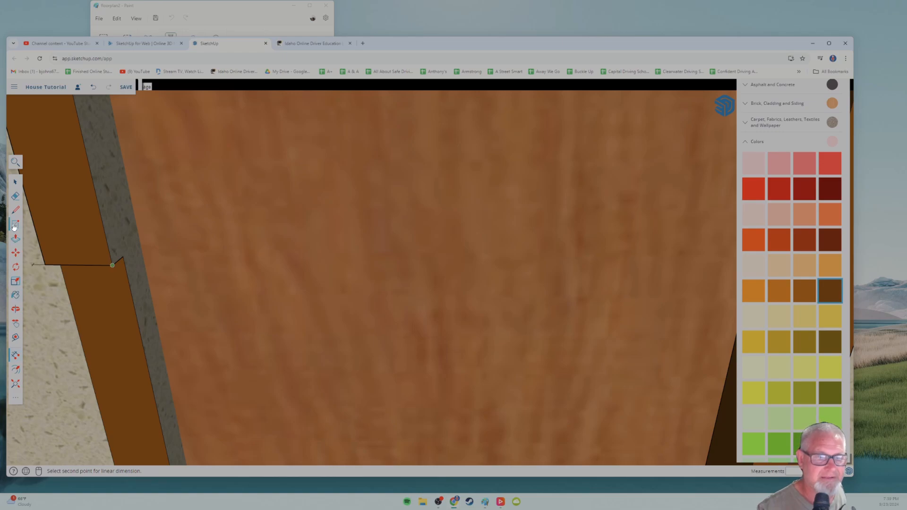
pyautogui.press('l')
pyautogui.click(112, 265)
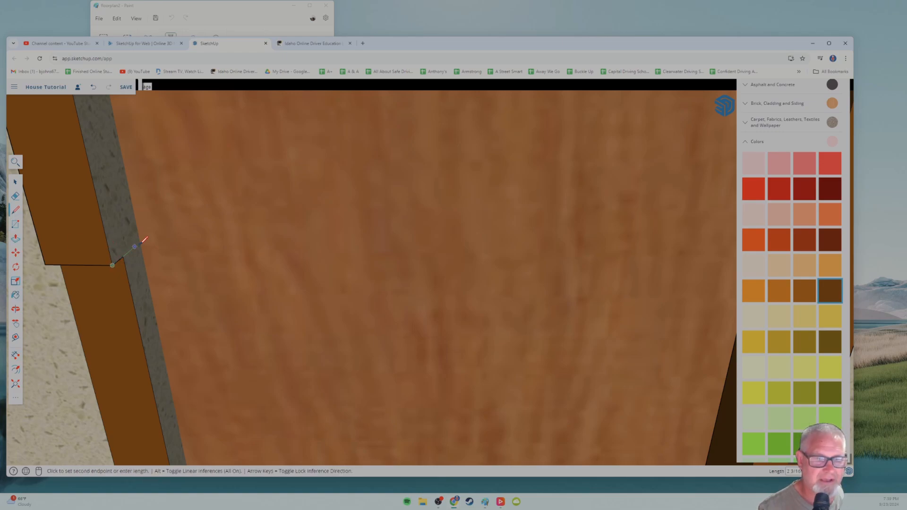
pyautogui.click(141, 242)
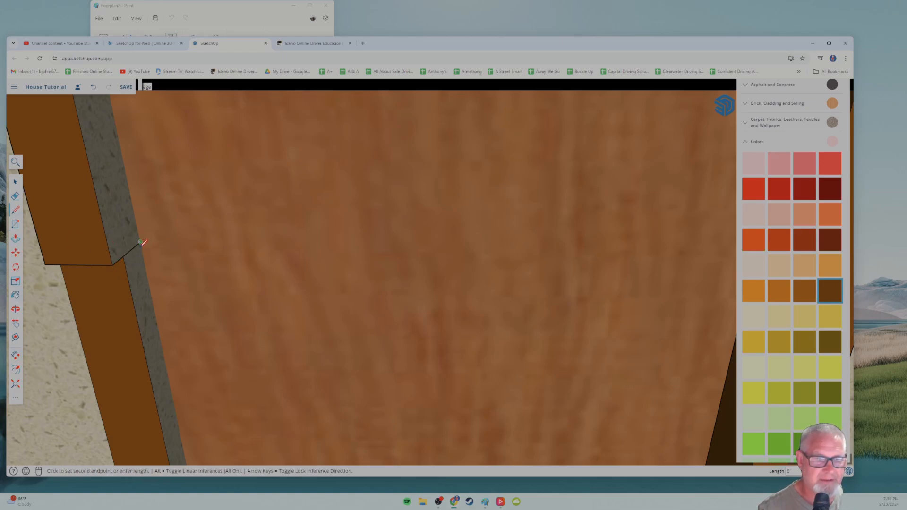
pyautogui.click(15, 354)
pyautogui.click(112, 264)
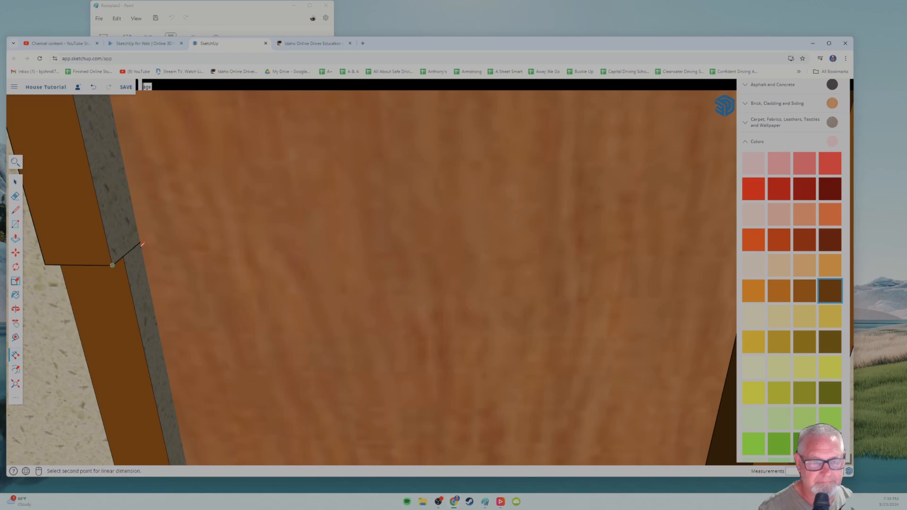
pyautogui.click(140, 241)
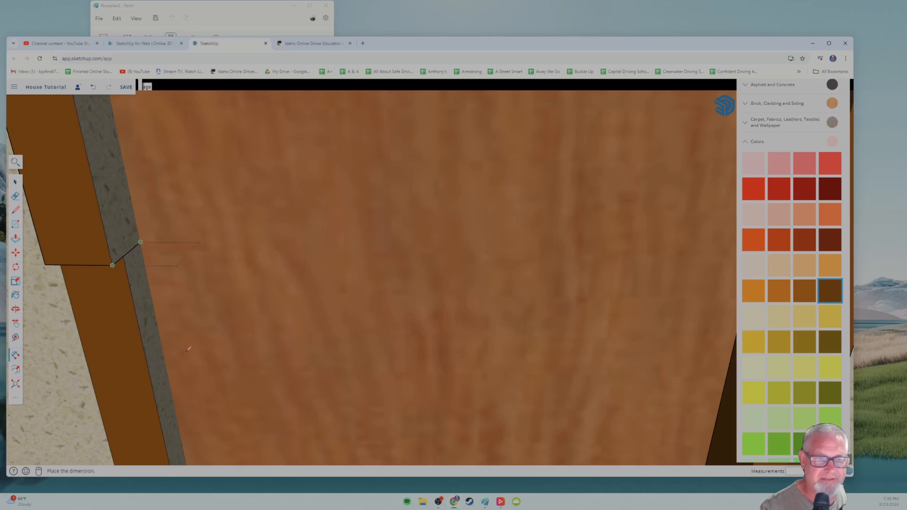
pyautogui.keyDown('shift'); pyautogui.moveTo(95, 304); pyautogui.dragTo(231, 369, button='middle'); pyautogui.keyUp('shift')
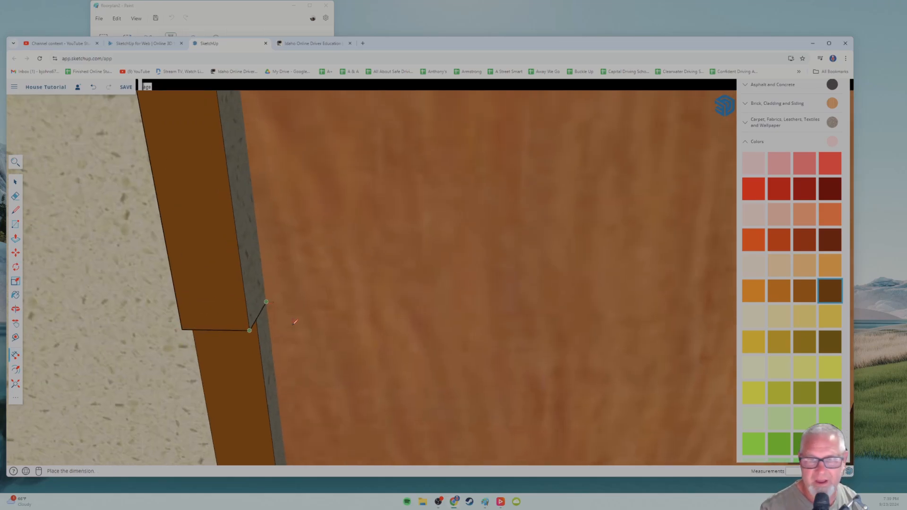
pyautogui.keyDown('shift'); pyautogui.moveTo(293, 326); pyautogui.dragTo(192, 310, button='middle'); pyautogui.keyUp('shift')
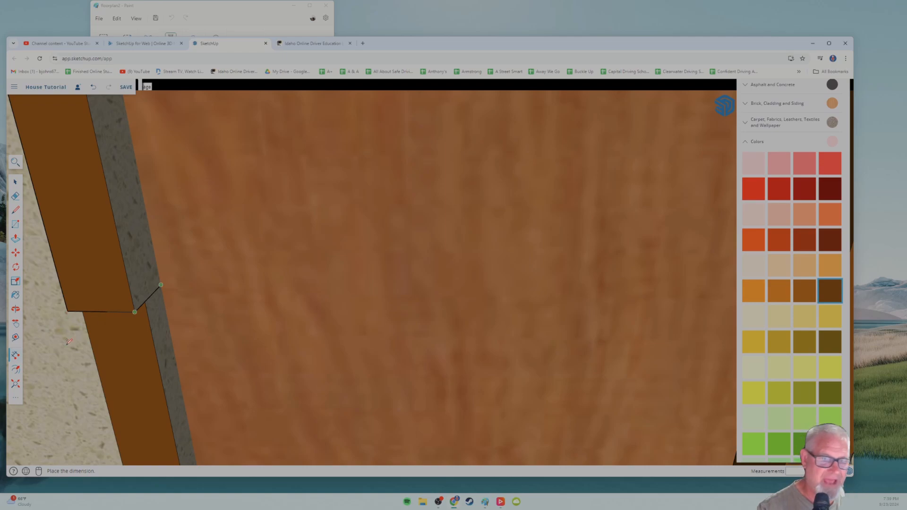
pyautogui.click(15, 338)
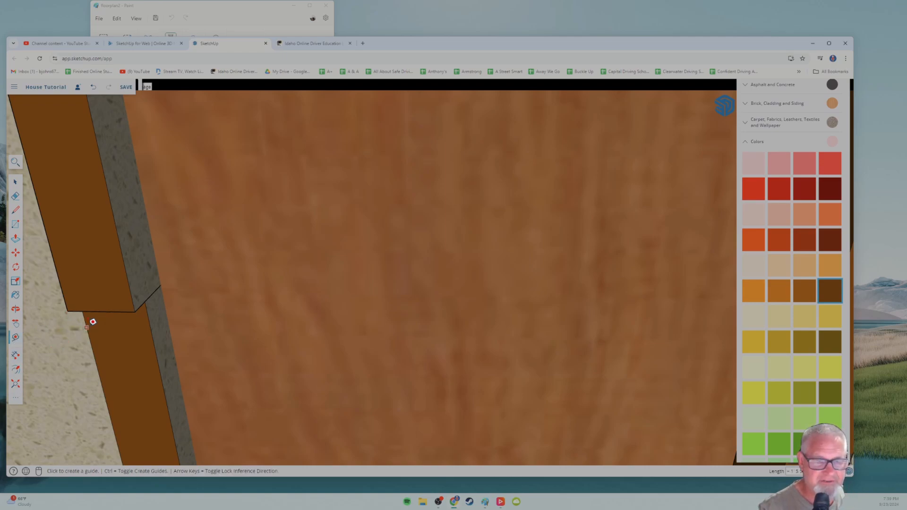
pyautogui.click(140, 311)
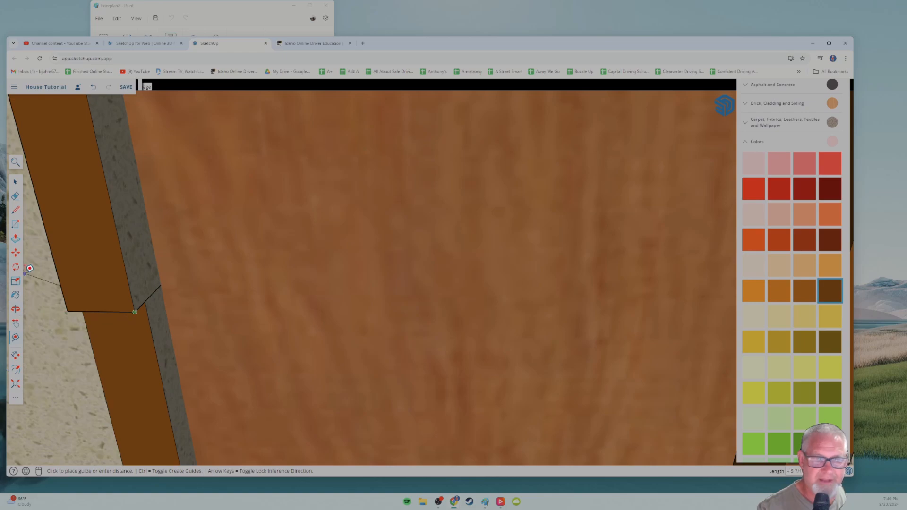
# Push the raised trim face around the door back flush with the lower section of its knob-side leg.
pyautogui.click(21, 243)
pyautogui.click(107, 300)
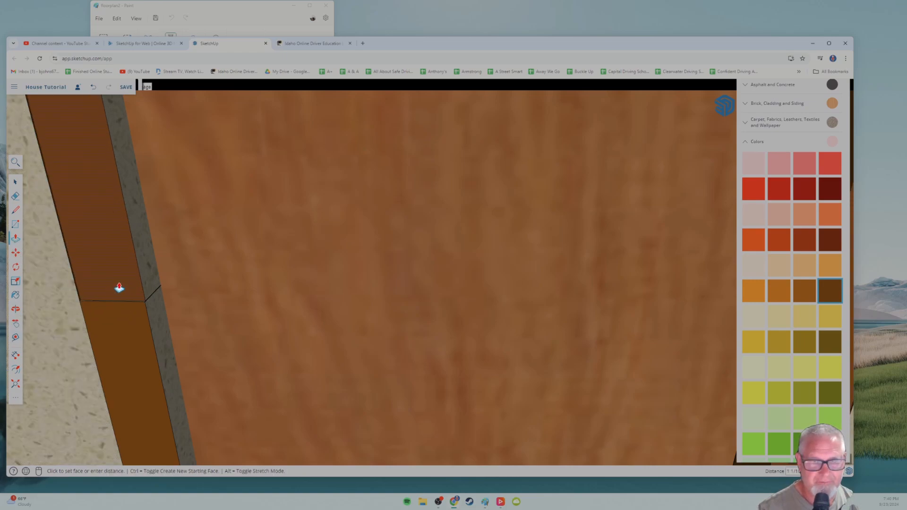
pyautogui.click(117, 289)
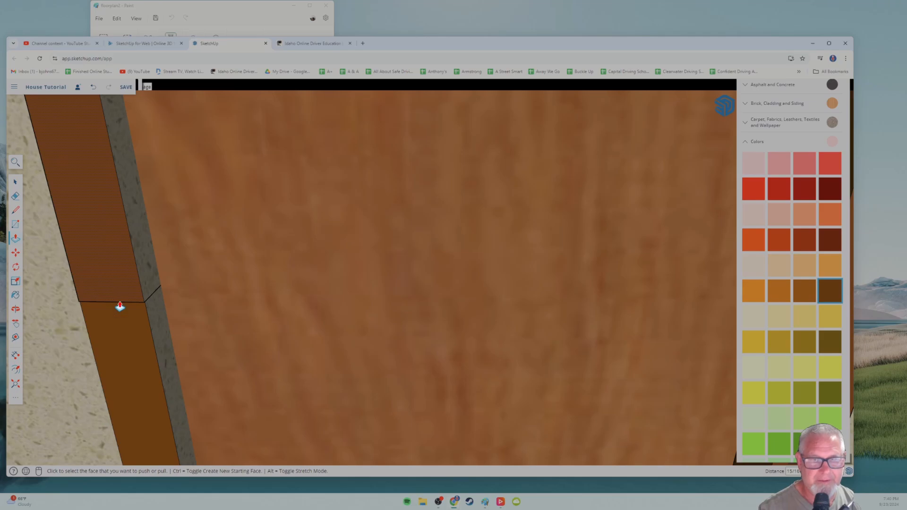
pyautogui.scroll(5, 138, 312)
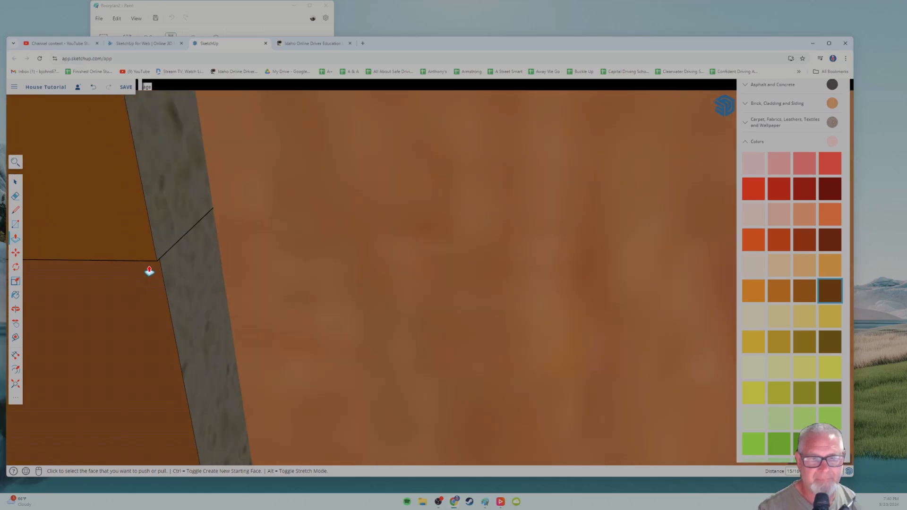
pyautogui.click(148, 260)
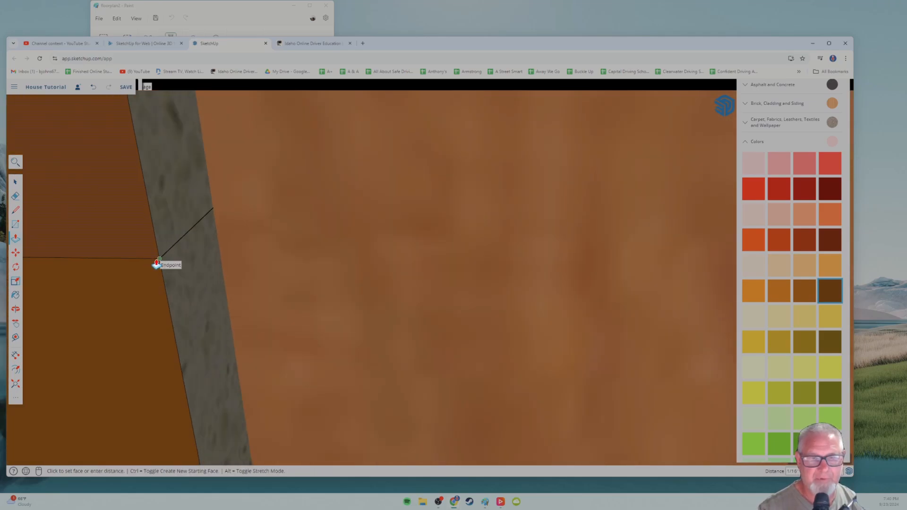
pyautogui.click(159, 263)
# Inspect the pushed-back trim along the door's knob side, across its top and down the hinge side.
pyautogui.scroll(-2, 164, 292)
pyautogui.scroll(-6, 164, 292)
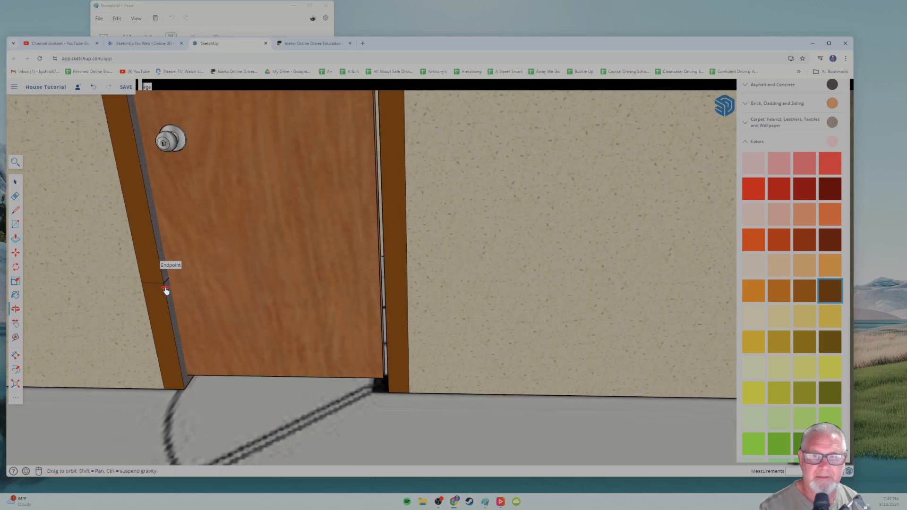
pyautogui.keyDown('shift'); pyautogui.moveTo(164, 291); pyautogui.dragTo(173, 413, button='middle'); pyautogui.keyUp('shift')
pyautogui.keyDown('shift'); pyautogui.moveTo(178, 230); pyautogui.dragTo(187, 372, button='middle'); pyautogui.keyUp('shift')
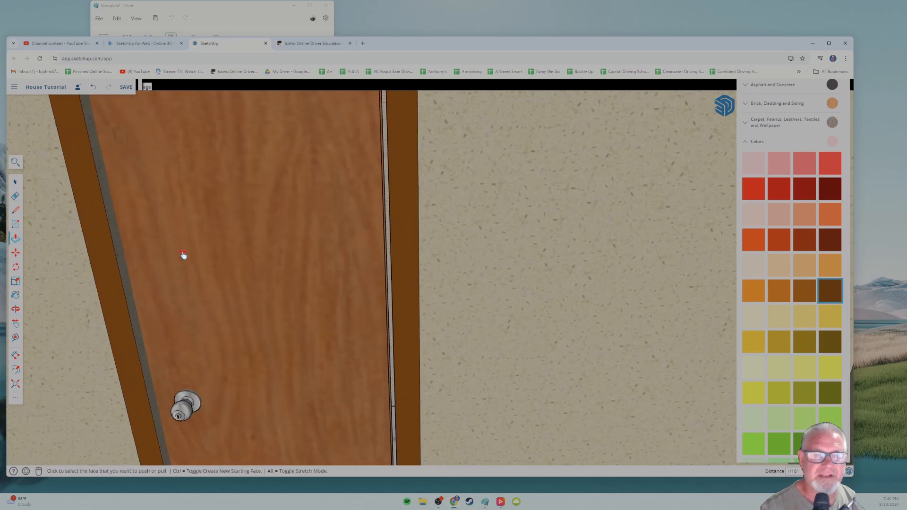
pyautogui.keyDown('shift'); pyautogui.moveTo(183, 257); pyautogui.dragTo(194, 325, button='middle'); pyautogui.keyUp('shift')
pyautogui.moveTo(182, 271)
pyautogui.keyDown('shift'); pyautogui.mouseDown(button='middle')
pyautogui.moveTo(180, 326)
pyautogui.moveTo(226, 381)
pyautogui.moveTo(263, 389)
pyautogui.moveTo(197, 378)
pyautogui.moveTo(211, 356)
pyautogui.moveTo(196, 346)
pyautogui.moveTo(169, 387)
pyautogui.moveTo(162, 425)
pyautogui.moveTo(182, 314)
pyautogui.moveTo(229, 314)
pyautogui.mouseUp(button='middle'); pyautogui.keyUp('shift')
pyautogui.press('p')
pyautogui.moveTo(312, 330)
pyautogui.mouseDown(button='middle')
pyautogui.moveTo(306, 370)
pyautogui.moveTo(270, 271)
pyautogui.moveTo(263, 282)
pyautogui.moveTo(162, 271)
pyautogui.moveTo(160, 279)
pyautogui.moveTo(213, 308)
pyautogui.mouseUp(button='middle')
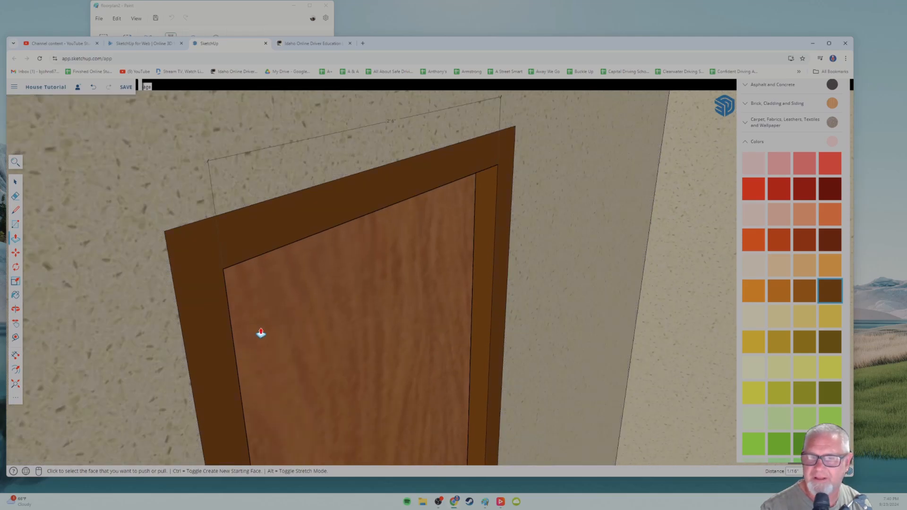
pyautogui.moveTo(166, 330)
pyautogui.mouseDown(button='middle')
pyautogui.moveTo(169, 364)
pyautogui.moveTo(185, 334)
pyautogui.moveTo(178, 263)
pyautogui.moveTo(199, 323)
pyautogui.moveTo(178, 415)
pyautogui.mouseUp(button='middle')
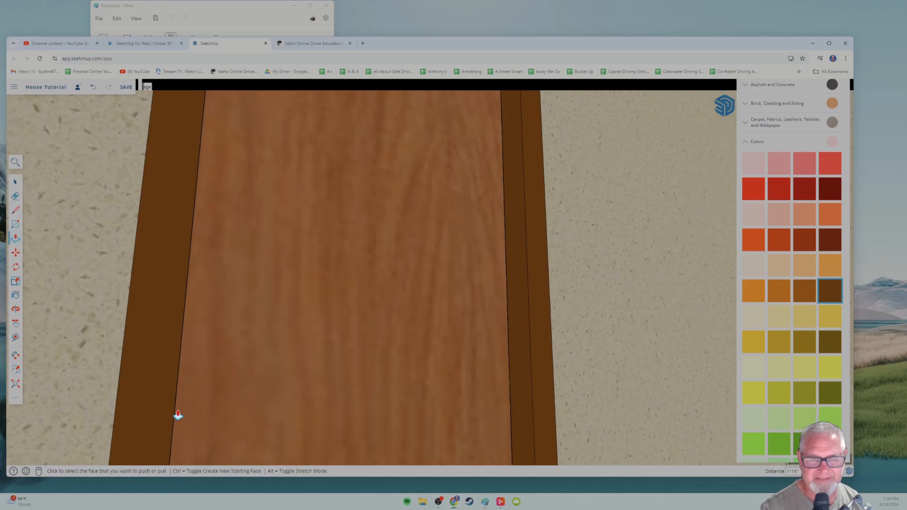
pyautogui.scroll(-10, 193, 333)
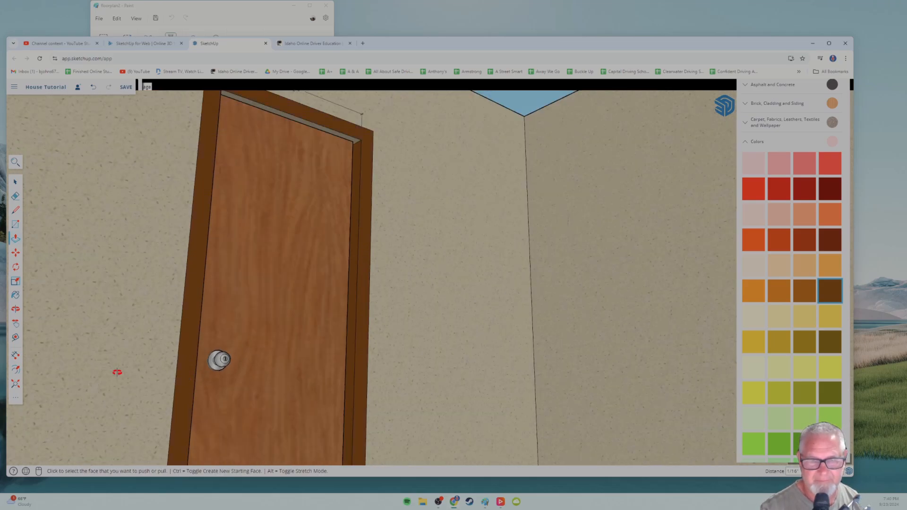
pyautogui.moveTo(104, 376)
pyautogui.mouseDown(button='middle')
pyautogui.moveTo(184, 375)
pyautogui.moveTo(146, 370)
pyautogui.moveTo(148, 354)
pyautogui.moveTo(162, 356)
pyautogui.moveTo(99, 336)
pyautogui.moveTo(308, 391)
pyautogui.moveTo(159, 363)
pyautogui.moveTo(178, 378)
pyautogui.mouseUp(button='middle')
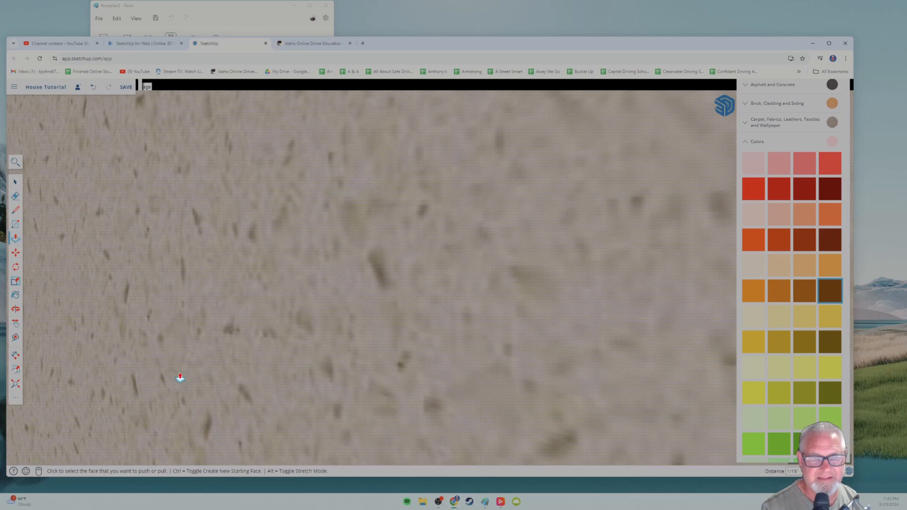
pyautogui.scroll(-5, 176, 374)
pyautogui.scroll(-9, 163, 364)
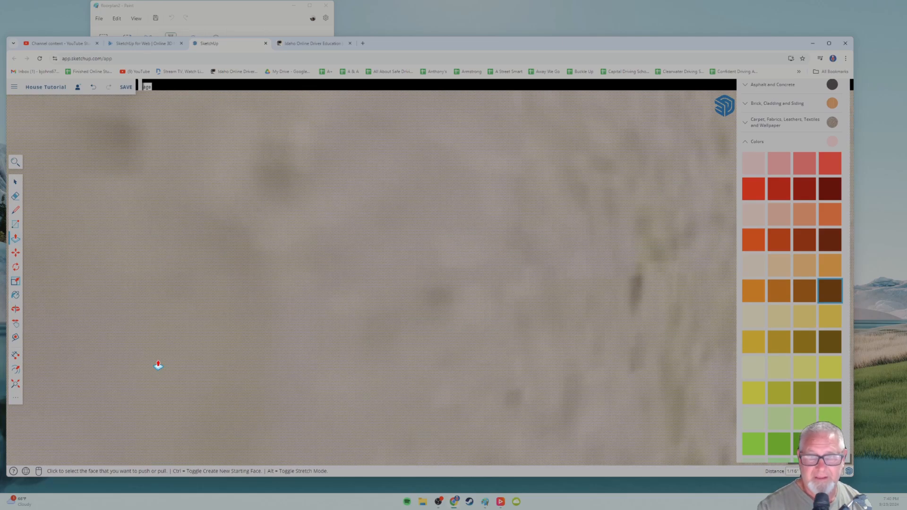
pyautogui.moveTo(163, 362); pyautogui.dragTo(198, 334, button='middle')
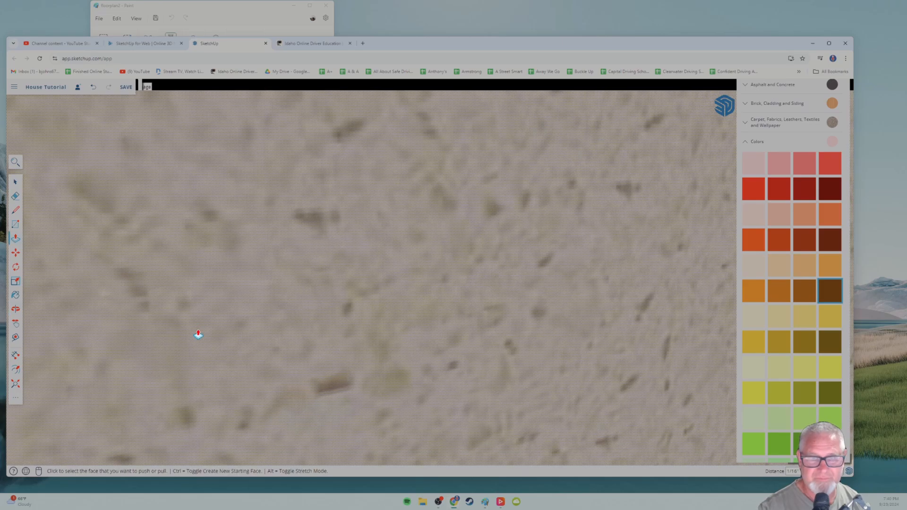
pyautogui.scroll(-4, 200, 325)
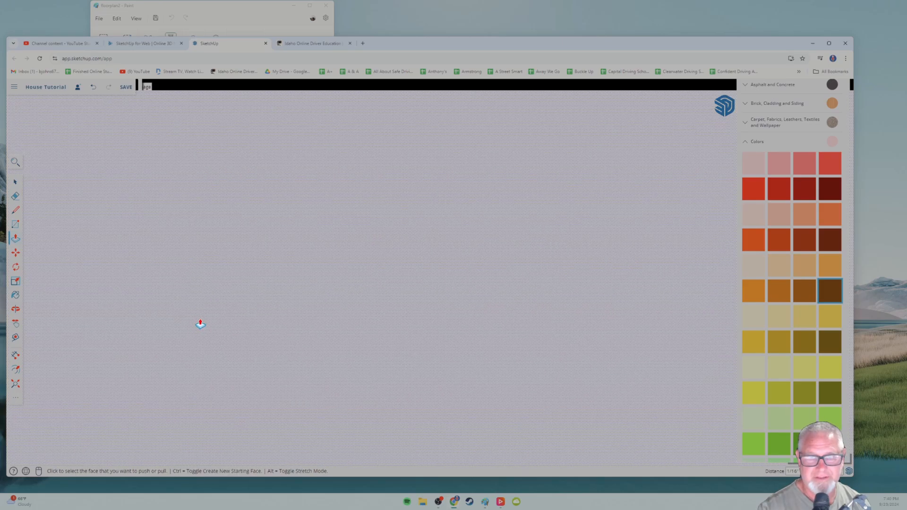
# Extrude the main trim face around the 2' 6" door 1" outward from the wall again.
pyautogui.click(15, 385)
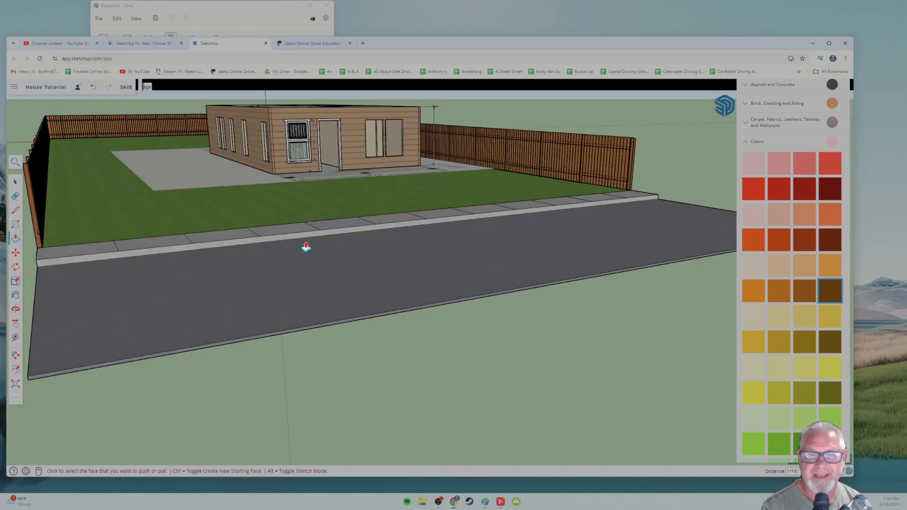
pyautogui.moveTo(306, 246); pyautogui.dragTo(269, 370, button='middle')
pyautogui.scroll(5, 229, 389)
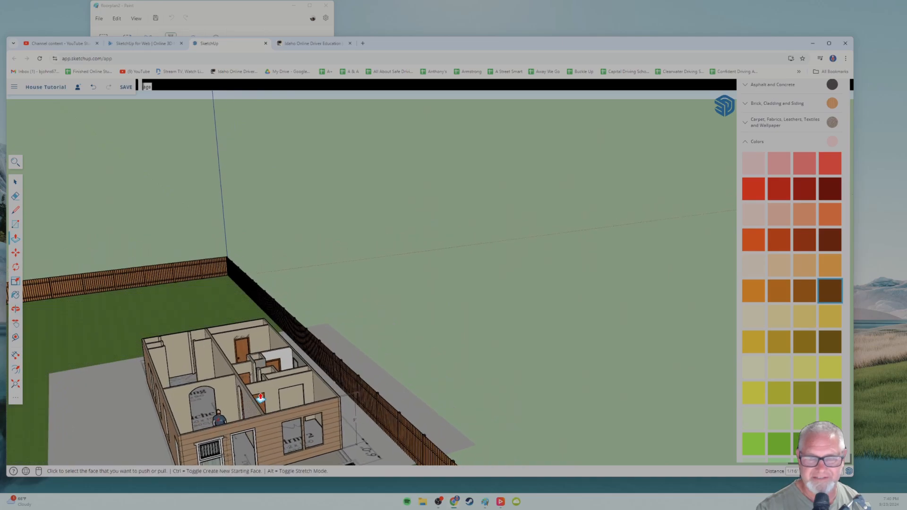
pyautogui.scroll(5, 261, 399)
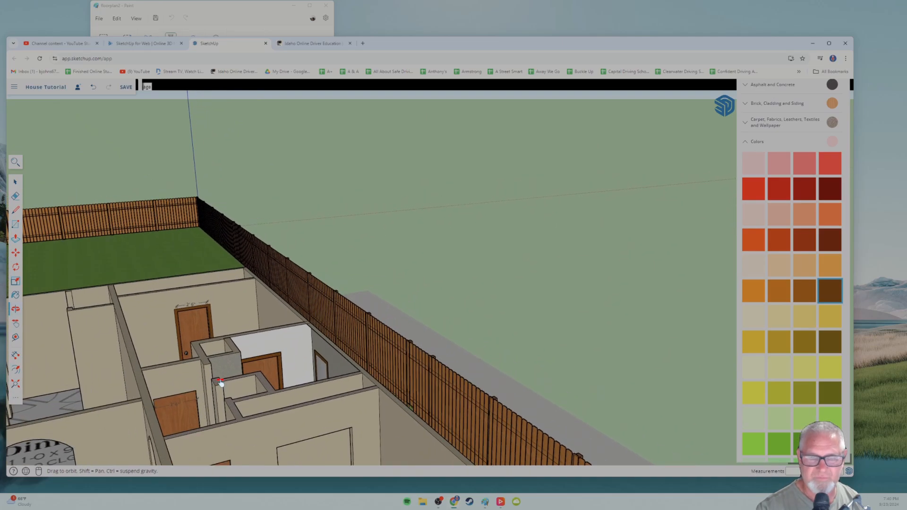
pyautogui.keyDown('shift'); pyautogui.moveTo(222, 385); pyautogui.dragTo(240, 420, button='middle'); pyautogui.keyUp('shift')
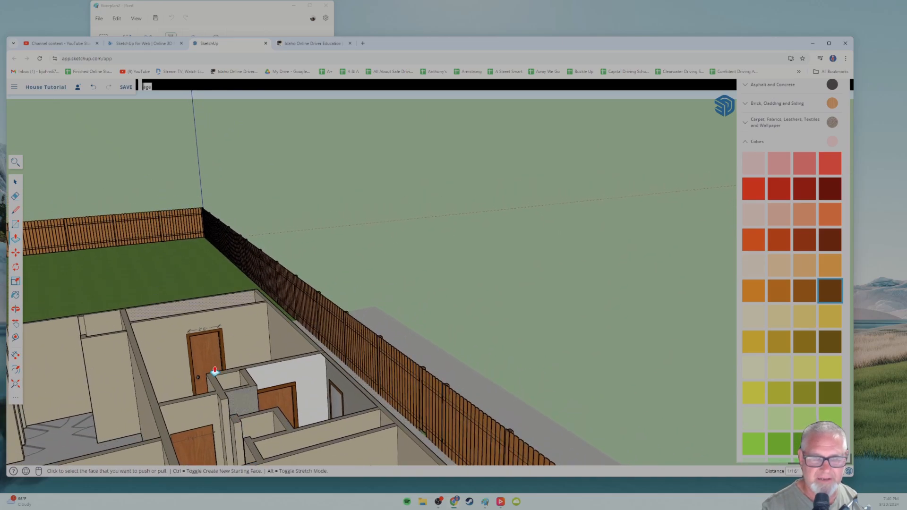
pyautogui.scroll(10, 214, 371)
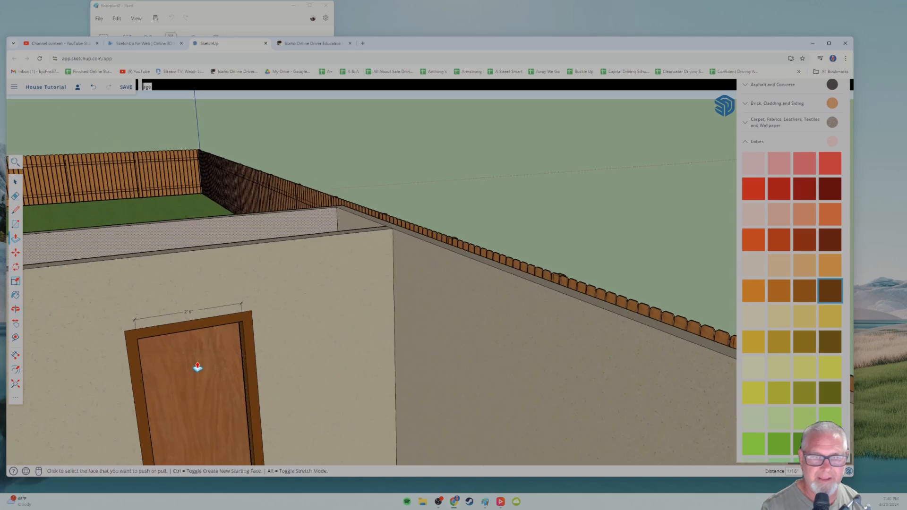
pyautogui.scroll(4, 197, 367)
pyautogui.moveTo(179, 376); pyautogui.dragTo(260, 341, button='middle')
pyautogui.scroll(1, 322, 314)
pyautogui.moveTo(322, 315); pyautogui.dragTo(145, 305, button='middle')
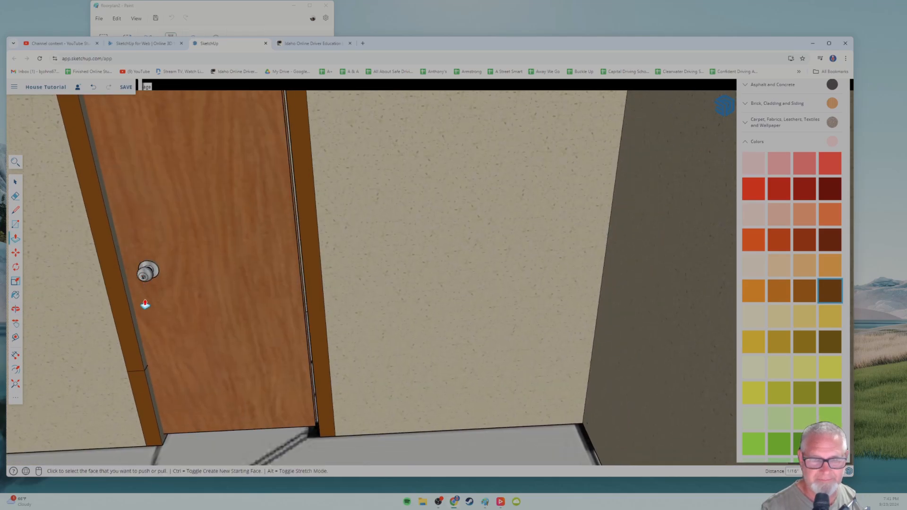
pyautogui.moveTo(109, 348); pyautogui.dragTo(285, 317, button='middle')
pyautogui.moveTo(319, 315); pyautogui.dragTo(327, 319)
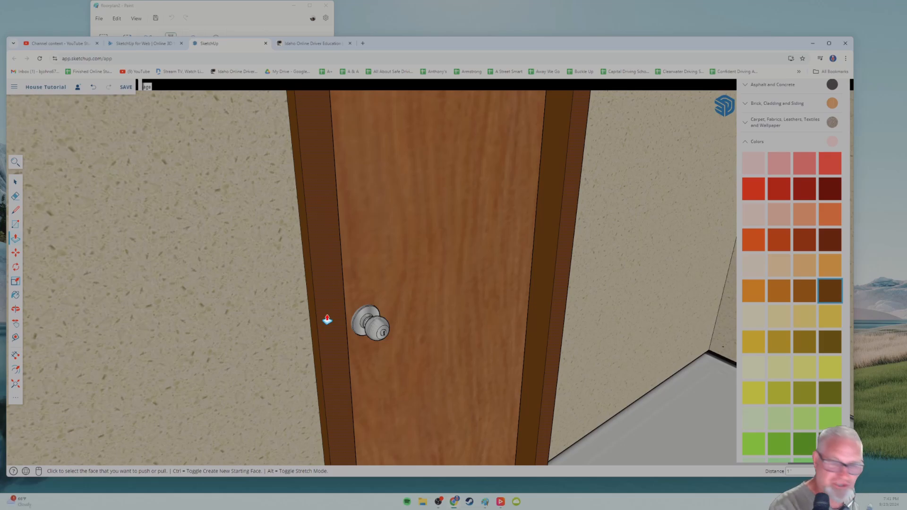
pyautogui.click(327, 320)
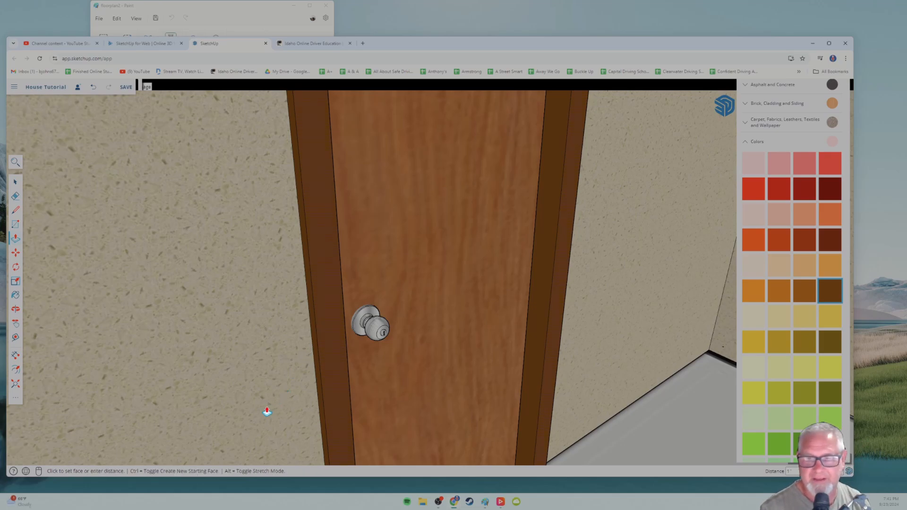
pyautogui.press('Return')
# Extrude the short lower section of the knob-side trim leg 1" outward, flush with the section above it.
pyautogui.scroll(-1, 267, 412)
pyautogui.keyDown('shift'); pyautogui.moveTo(267, 412); pyautogui.dragTo(217, 284, button='middle'); pyautogui.keyUp('shift')
pyautogui.click(298, 404)
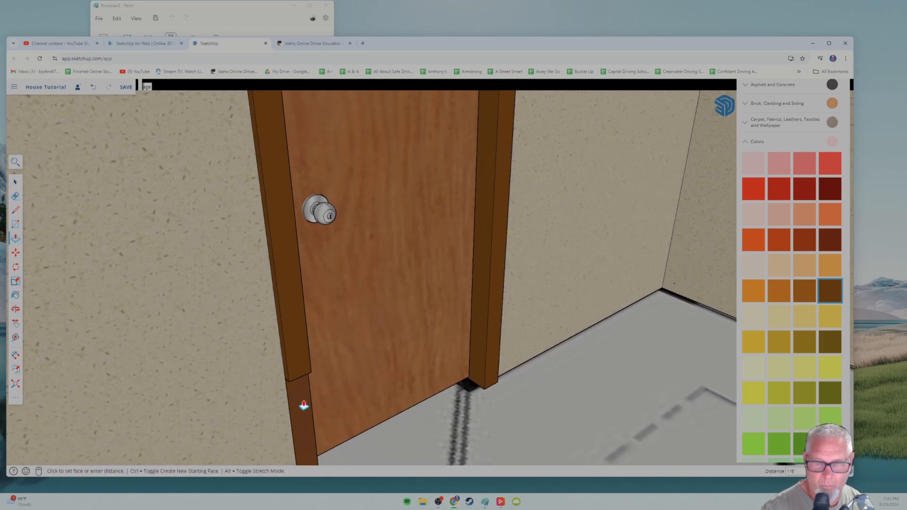
pyautogui.click(304, 405)
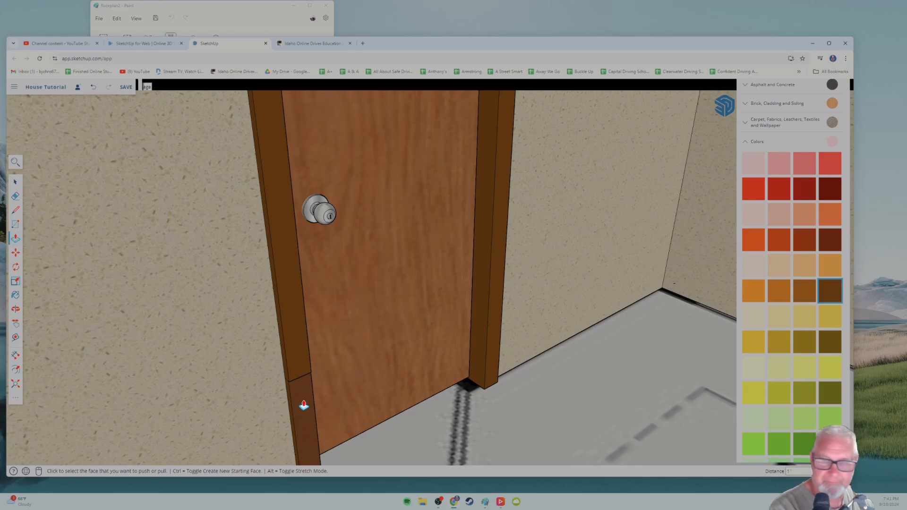
pyautogui.click(304, 405)
pyautogui.click(316, 341)
# Remove the stray line across the outer edge of the trim near its upper knob-side corner.
pyautogui.scroll(-2, 316, 341)
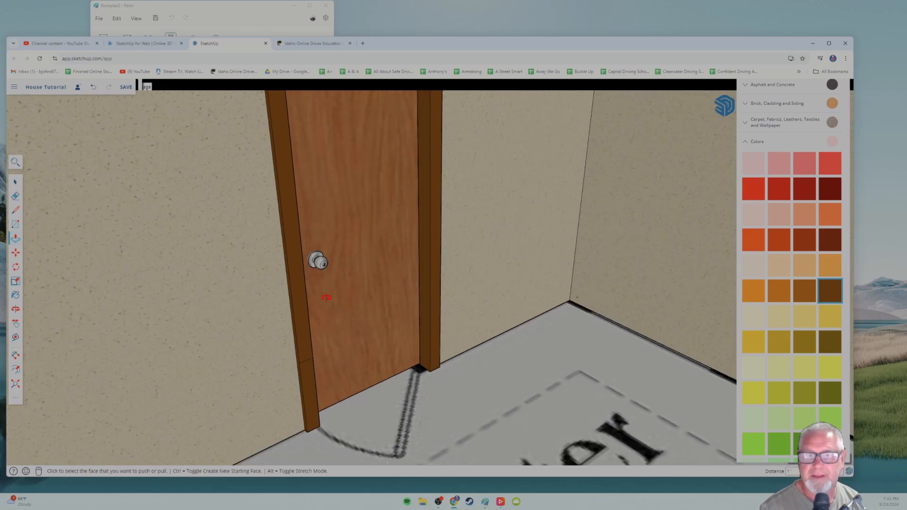
pyautogui.moveTo(326, 300); pyautogui.dragTo(317, 340, button='middle')
pyautogui.keyDown('shift'); pyautogui.moveTo(303, 251); pyautogui.dragTo(278, 355, button='middle'); pyautogui.keyUp('shift')
pyautogui.moveTo(218, 311); pyautogui.dragTo(263, 278, button='middle')
pyautogui.scroll(5, 263, 278)
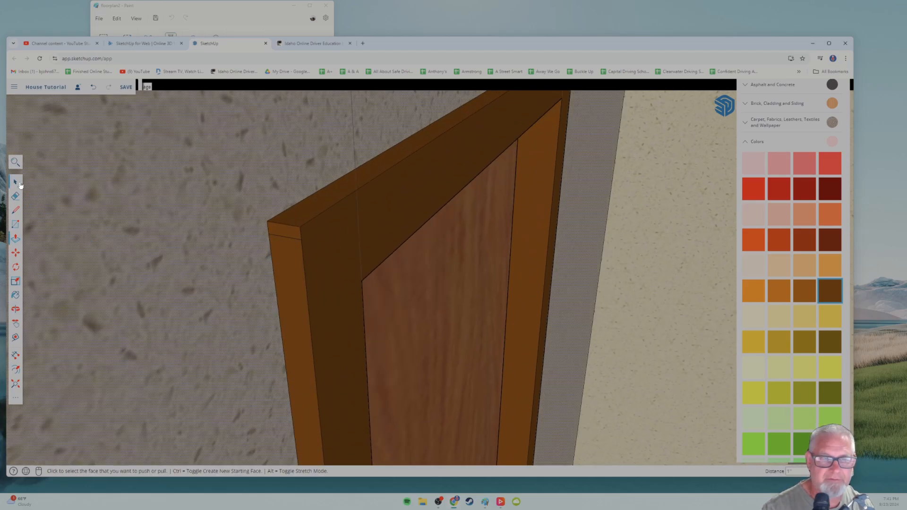
pyautogui.press('space')
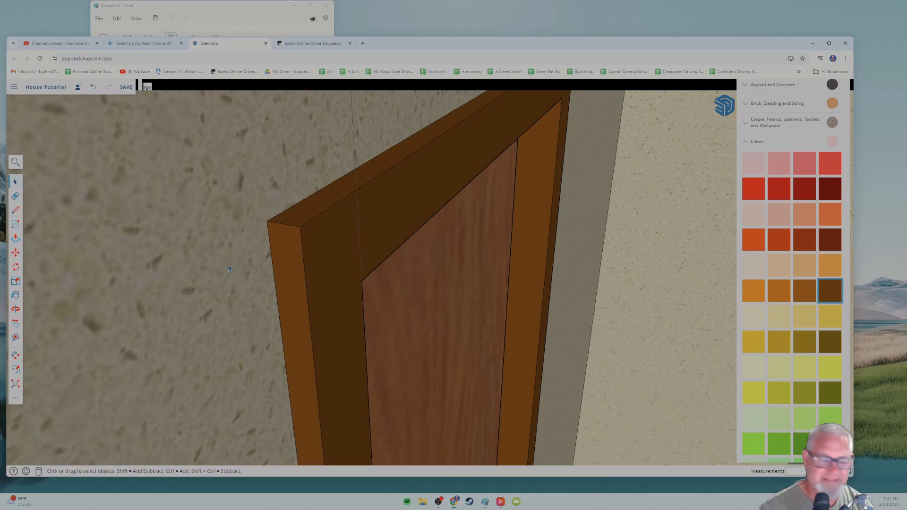
# Look over the other interior doorways and the exterior window and door openings around the house.
pyautogui.moveTo(187, 286); pyautogui.dragTo(238, 344, button='middle')
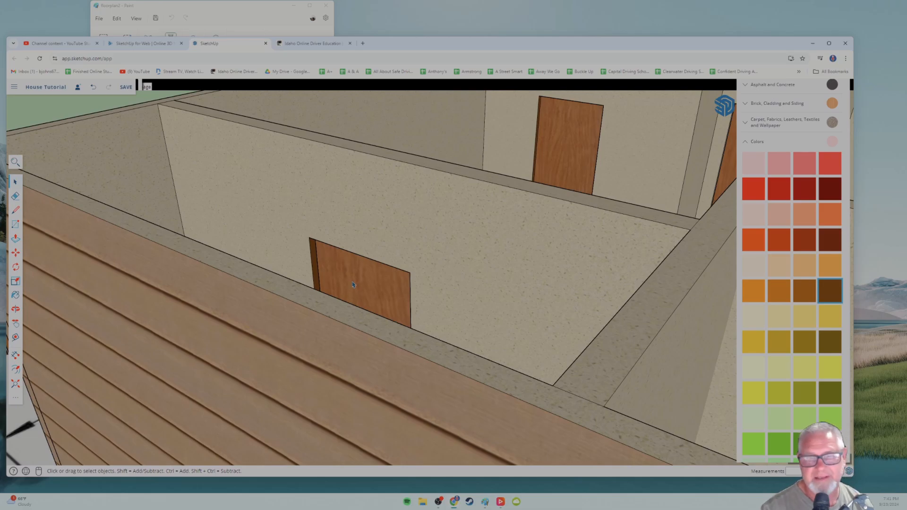
pyautogui.moveTo(352, 284); pyautogui.dragTo(353, 335, button='middle')
pyautogui.moveTo(383, 362); pyautogui.dragTo(360, 311, button='middle')
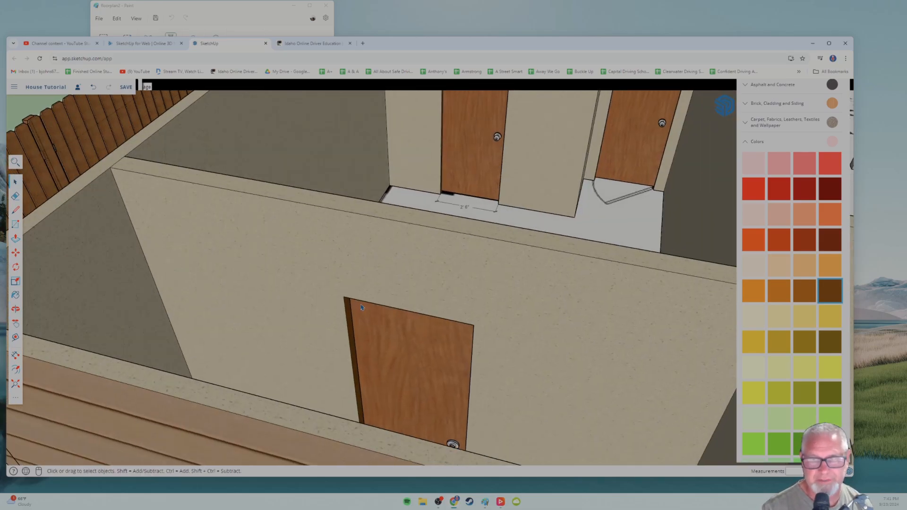
pyautogui.scroll(-10, 373, 303)
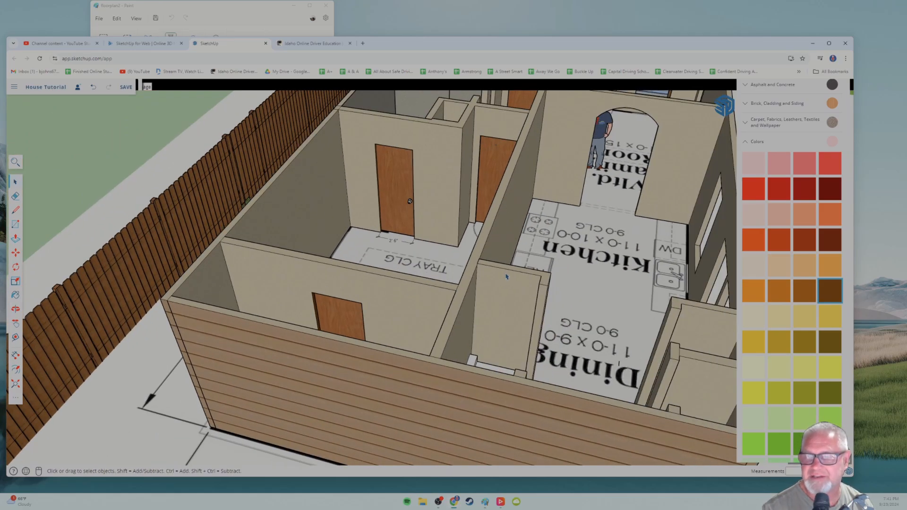
pyautogui.moveTo(536, 265); pyautogui.dragTo(334, 287, button='middle')
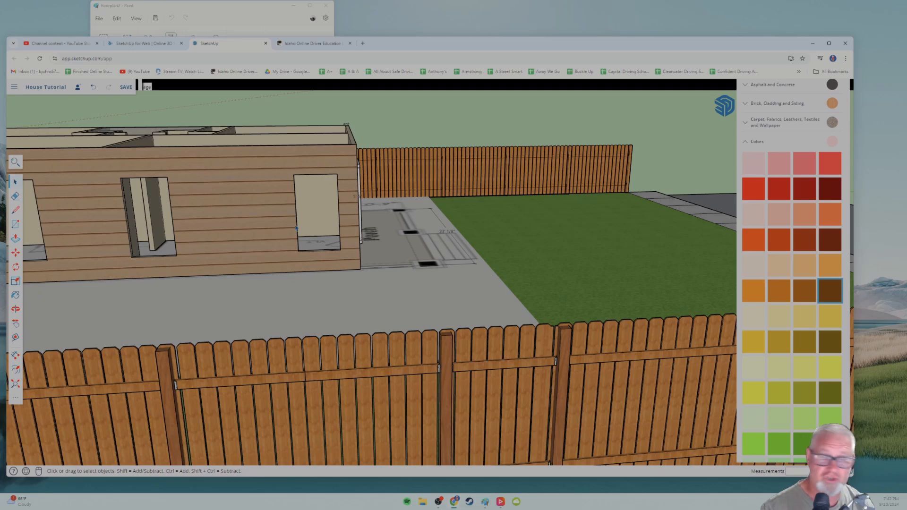
pyautogui.keyDown('shift'); pyautogui.moveTo(238, 228); pyautogui.dragTo(340, 243, button='middle'); pyautogui.keyUp('shift')
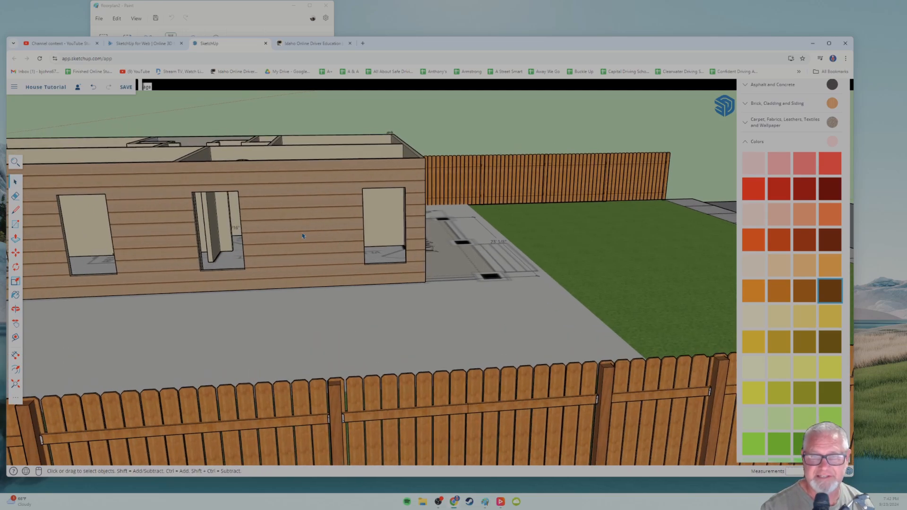
pyautogui.moveTo(276, 237); pyautogui.dragTo(116, 231, button='middle')
pyautogui.moveTo(387, 231); pyautogui.dragTo(254, 206, button='middle')
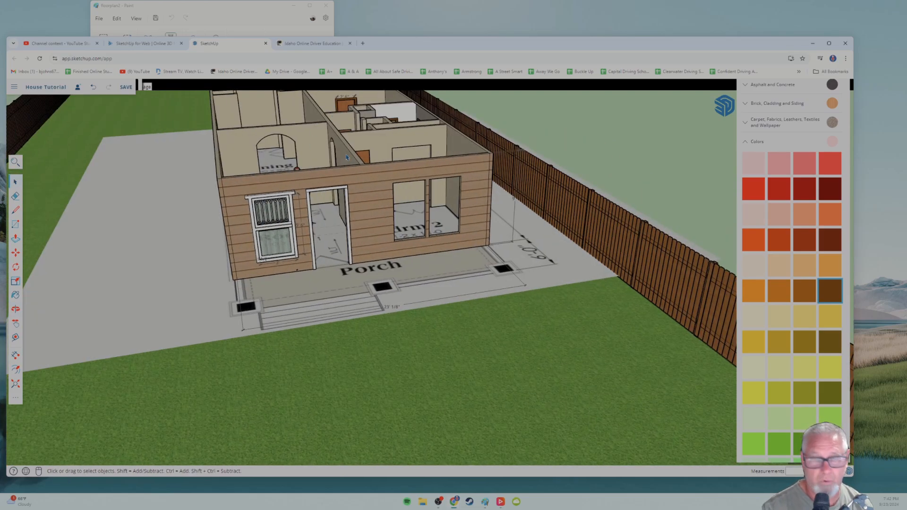
pyautogui.moveTo(341, 155); pyautogui.dragTo(332, 270, button='middle')
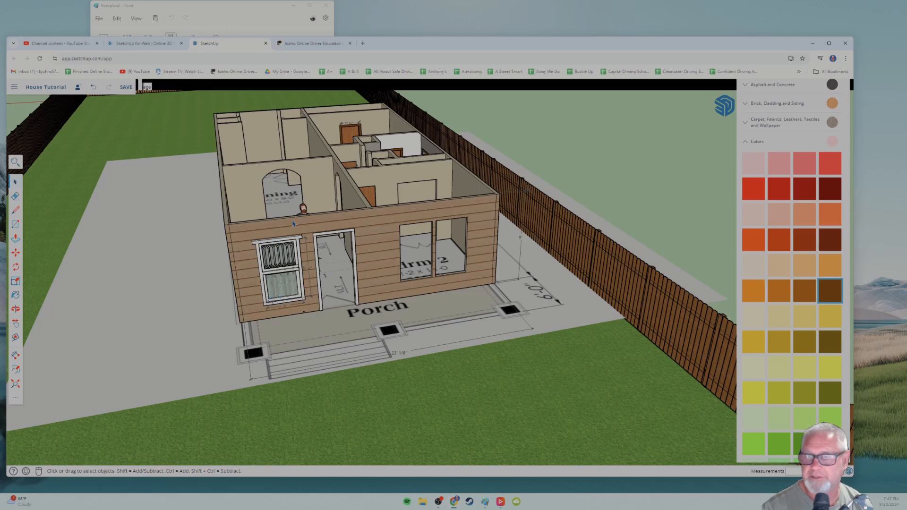
pyautogui.moveTo(277, 213); pyautogui.dragTo(304, 187, button='middle')
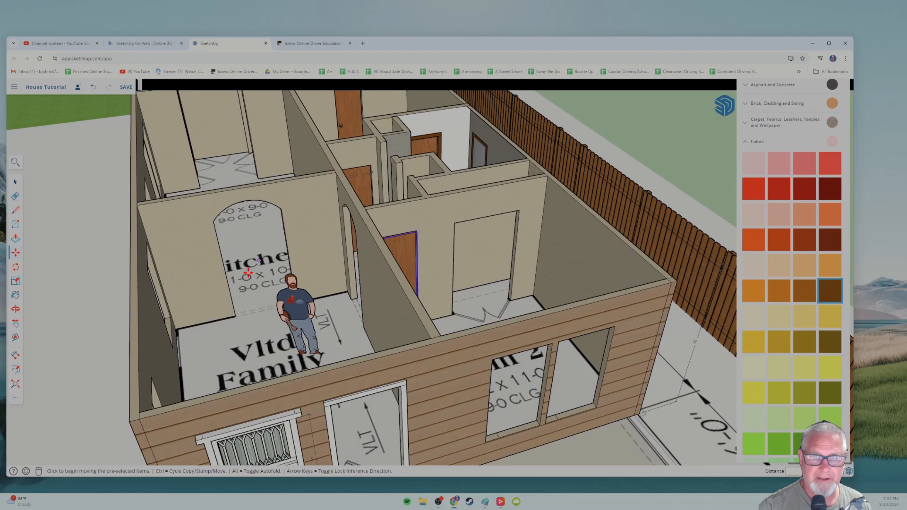
pyautogui.moveTo(326, 255)
pyautogui.mouseDown(button='middle')
pyautogui.moveTo(248, 273)
pyautogui.moveTo(274, 297)
pyautogui.mouseUp(button='middle')
pyautogui.scroll(3, 314, 292)
pyautogui.moveTo(319, 268); pyautogui.dragTo(373, 250, button='middle')
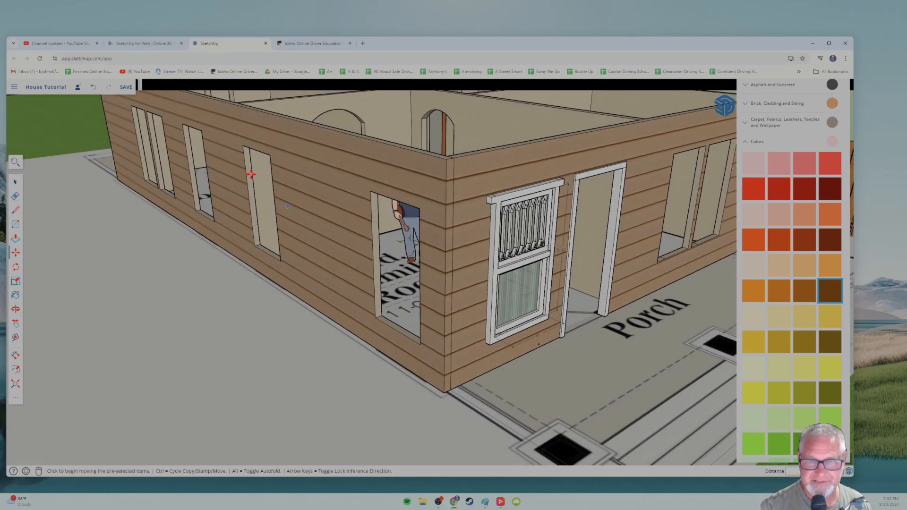
# Bring the house reference picture in Paint into view and compare its front window with the modelled porch window and door frame.
pyautogui.moveTo(252, 235); pyautogui.dragTo(208, 232, button='middle')
pyautogui.moveTo(320, 245); pyautogui.dragTo(236, 256, button='middle')
pyautogui.scroll(1, 329, 269)
pyautogui.scroll(2, 328, 269)
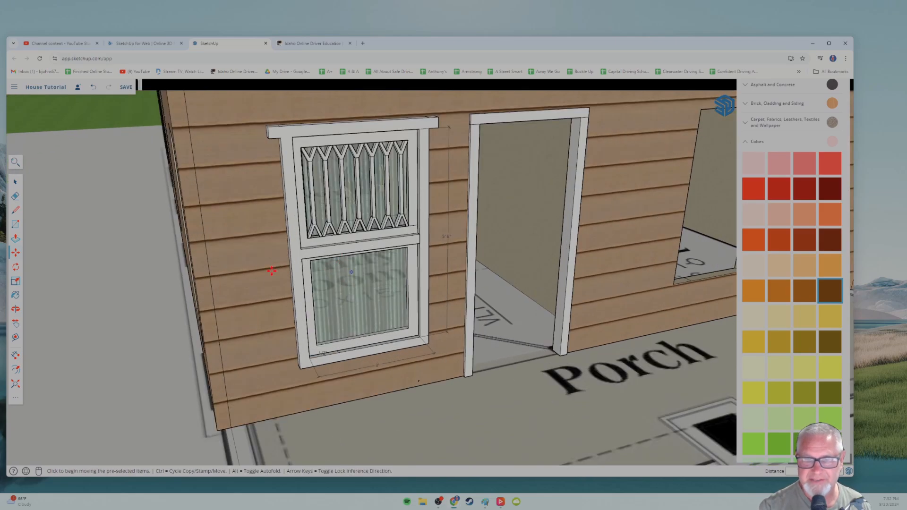
pyautogui.moveTo(0, 51); pyautogui.dragTo(124, 32)
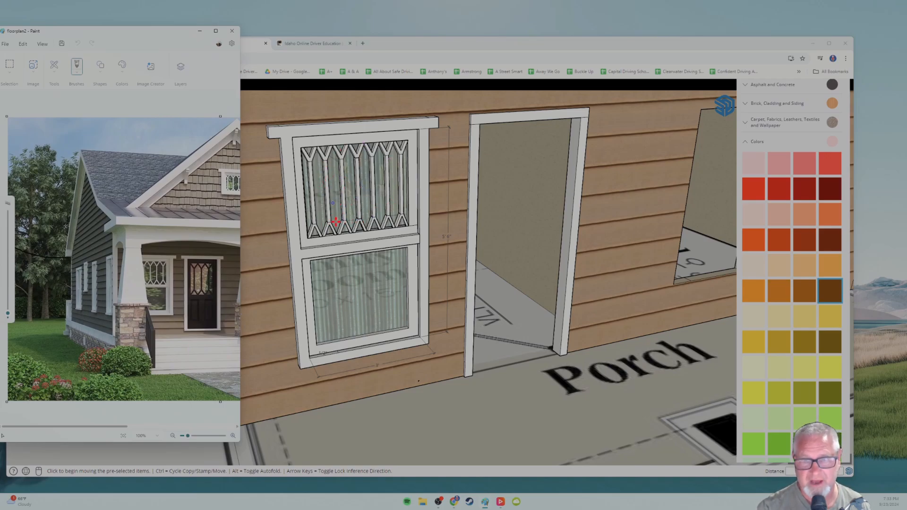
pyautogui.scroll(2, 336, 222)
pyautogui.scroll(-1, 376, 219)
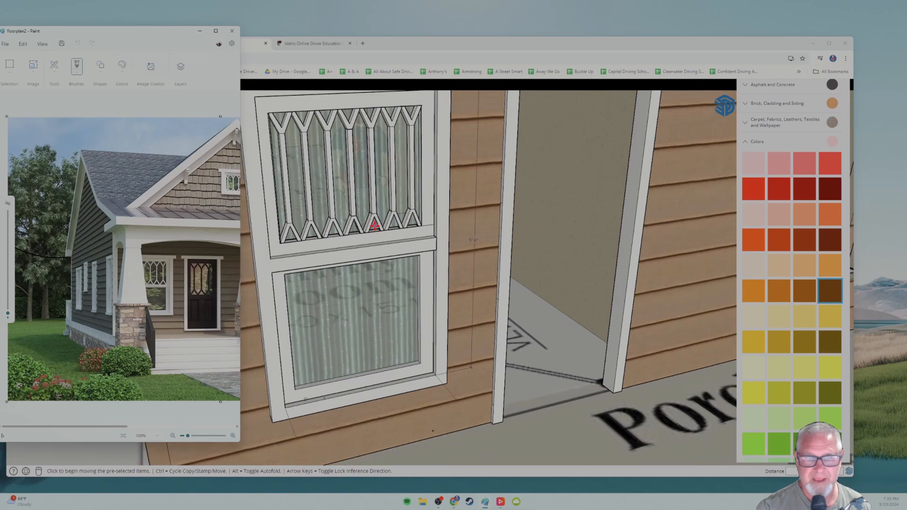
pyautogui.scroll(-1, 347, 223)
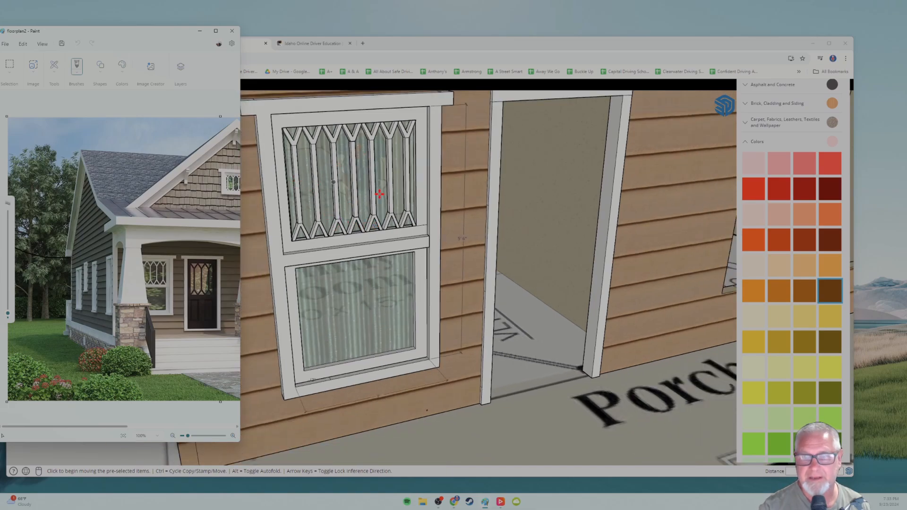
pyautogui.click(376, 162)
pyautogui.scroll(2, 360, 173)
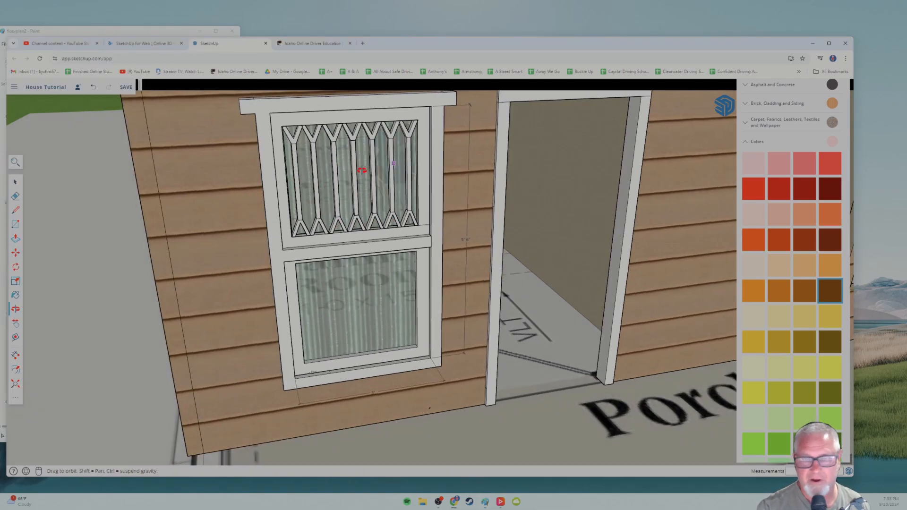
pyautogui.scroll(-6, 369, 206)
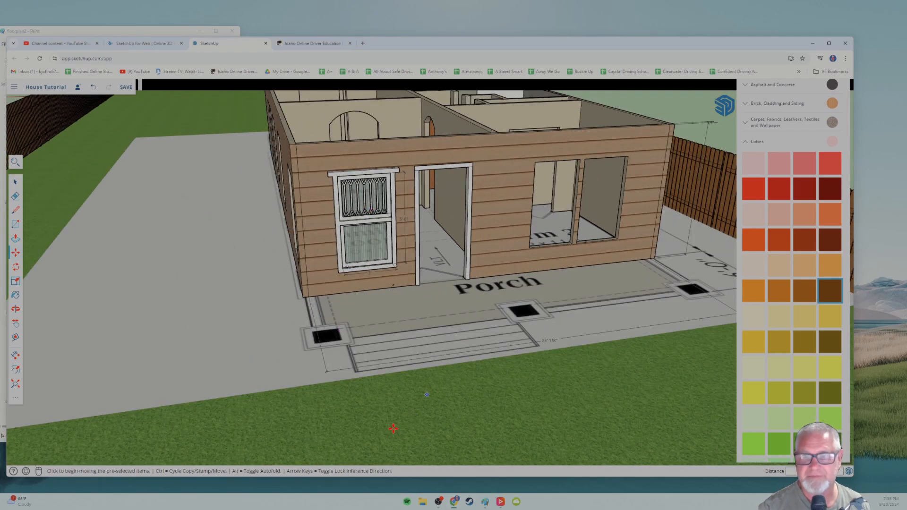
pyautogui.scroll(2, 249, 253)
# Move the Paint reference picture further over the model and examine the porch window's lower sash, sill and trim up close.
pyautogui.click(107, 31)
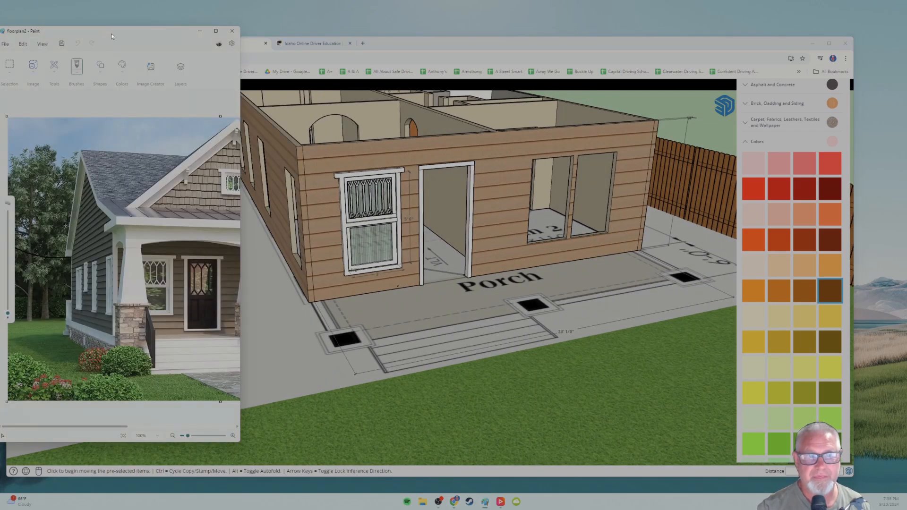
pyautogui.moveTo(143, 37); pyautogui.dragTo(236, 9)
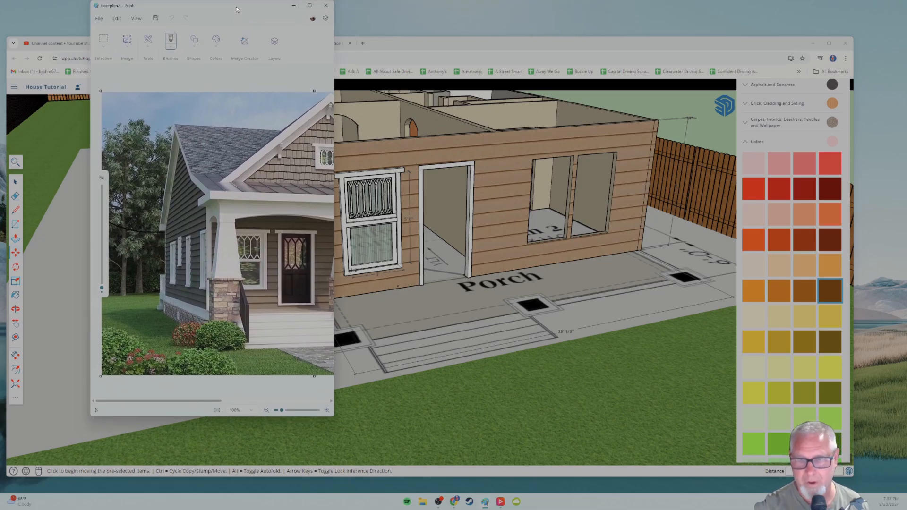
pyautogui.scroll(7, 376, 306)
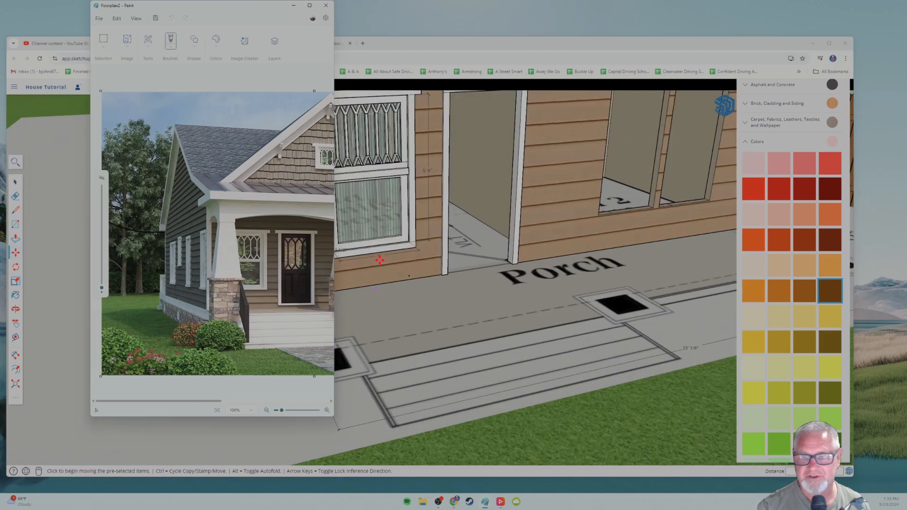
pyautogui.moveTo(387, 233)
pyautogui.mouseDown(button='middle')
pyautogui.moveTo(465, 295)
pyautogui.moveTo(452, 292)
pyautogui.mouseUp(button='middle')
pyautogui.keyDown('shift'); pyautogui.moveTo(453, 292); pyautogui.dragTo(432, 285, button='middle'); pyautogui.keyUp('shift')
pyautogui.moveTo(414, 226)
pyautogui.keyDown('shift'); pyautogui.mouseDown(button='middle')
pyautogui.moveTo(421, 262)
pyautogui.moveTo(408, 327)
pyautogui.mouseUp(button='middle'); pyautogui.keyUp('shift')
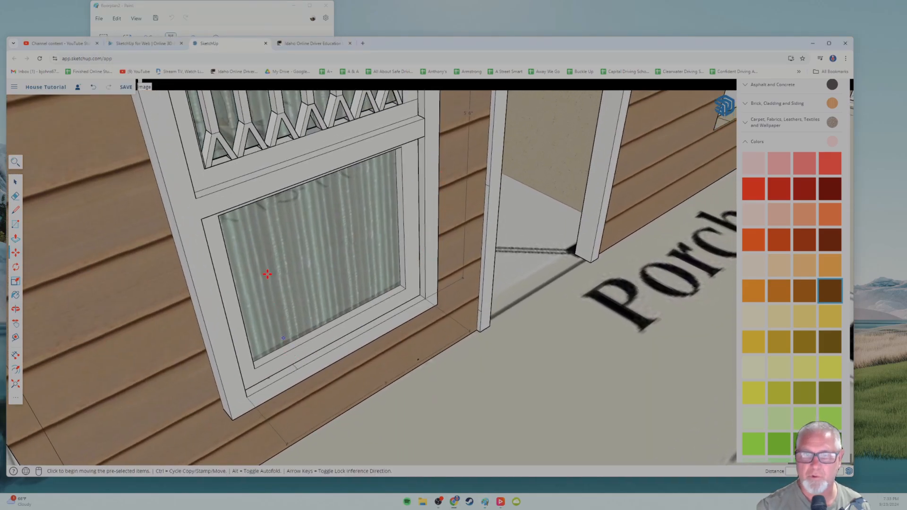
pyautogui.moveTo(287, 271); pyautogui.dragTo(274, 223, button='middle')
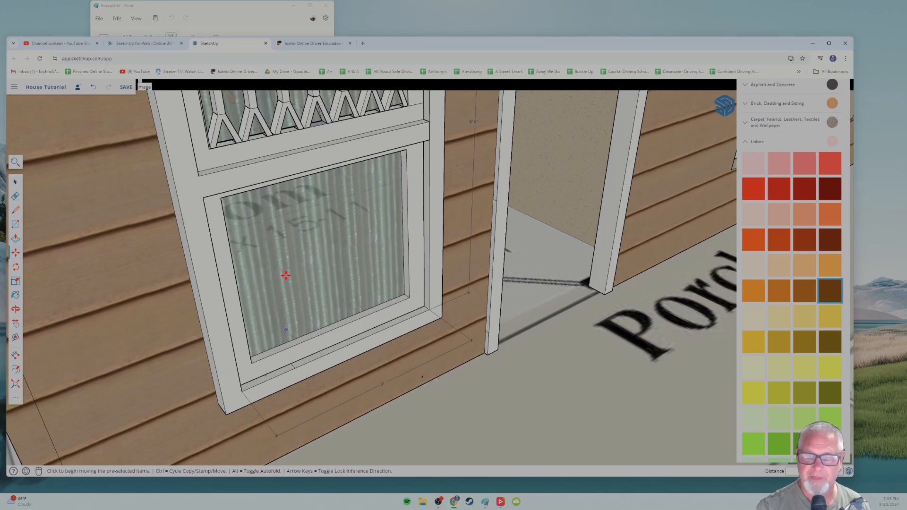
pyautogui.scroll(-10, 294, 227)
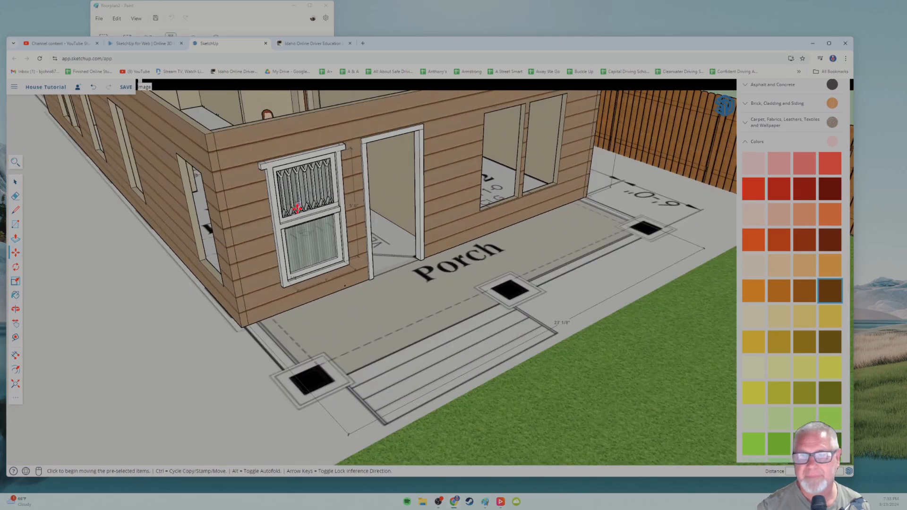
pyautogui.scroll(-8, 297, 208)
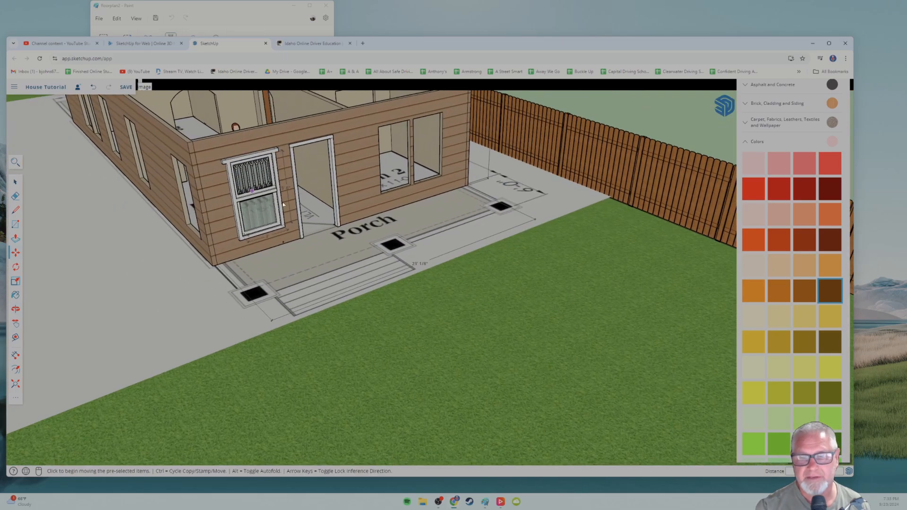
# Examine the front facade, the fitted interior doors and the remaining interior openings from above.
pyautogui.moveTo(253, 173); pyautogui.dragTo(244, 208, button='middle')
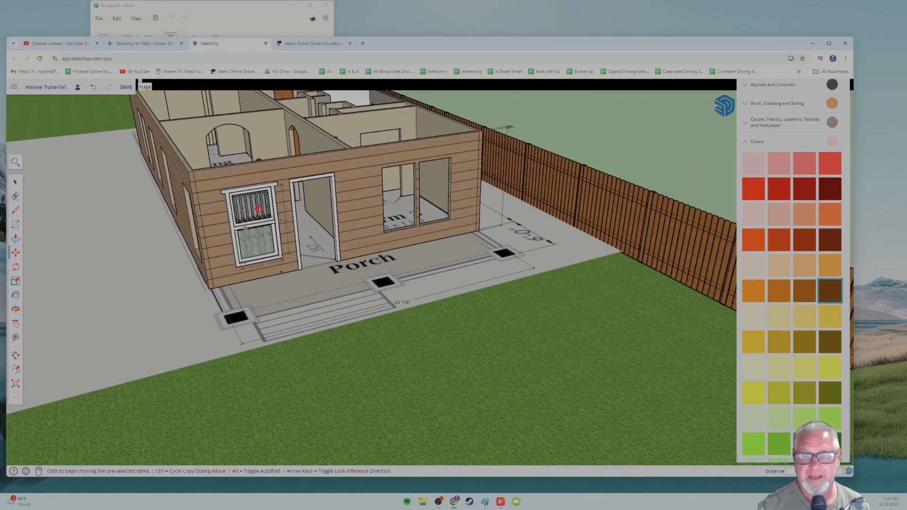
pyautogui.scroll(-4, 246, 212)
pyautogui.moveTo(244, 206); pyautogui.dragTo(279, 223, button='middle')
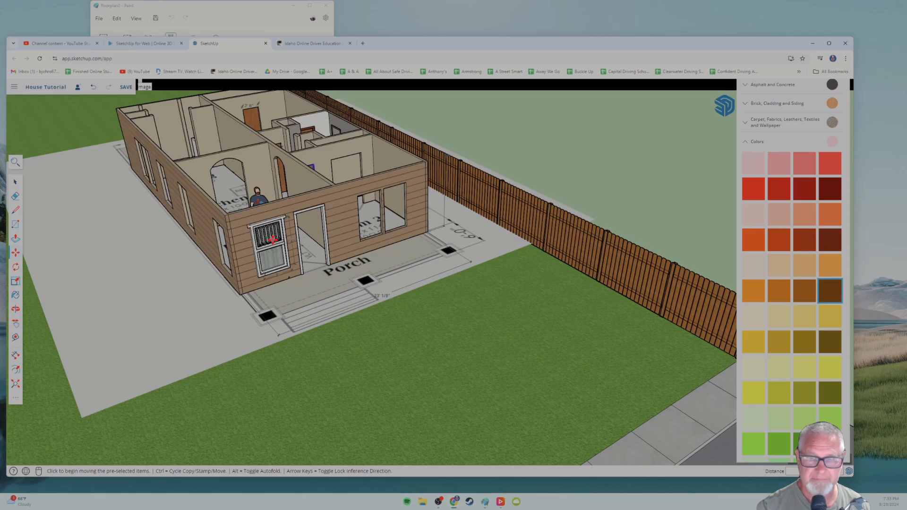
pyautogui.scroll(5, 283, 198)
pyautogui.scroll(-2, 310, 162)
pyautogui.scroll(-2, 311, 162)
pyautogui.moveTo(310, 163); pyautogui.dragTo(252, 220, button='middle')
pyautogui.scroll(6, 219, 205)
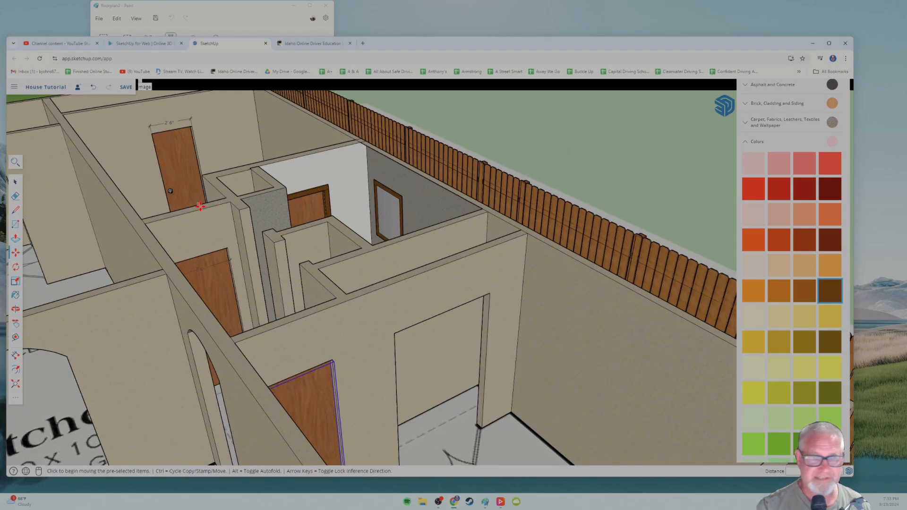
pyautogui.scroll(-3, 199, 206)
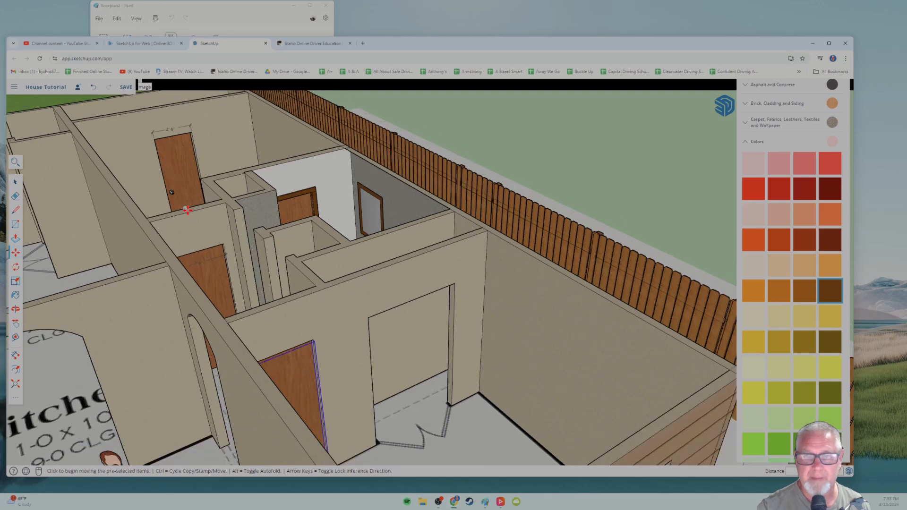
pyautogui.moveTo(169, 211)
pyautogui.mouseDown(button='middle')
pyautogui.moveTo(162, 224)
pyautogui.moveTo(200, 208)
pyautogui.moveTo(205, 191)
pyautogui.mouseUp(button='middle')
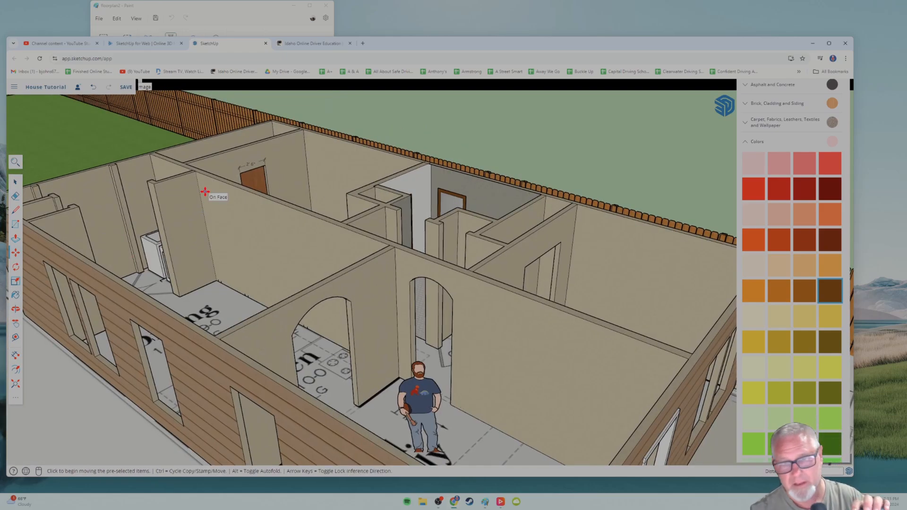